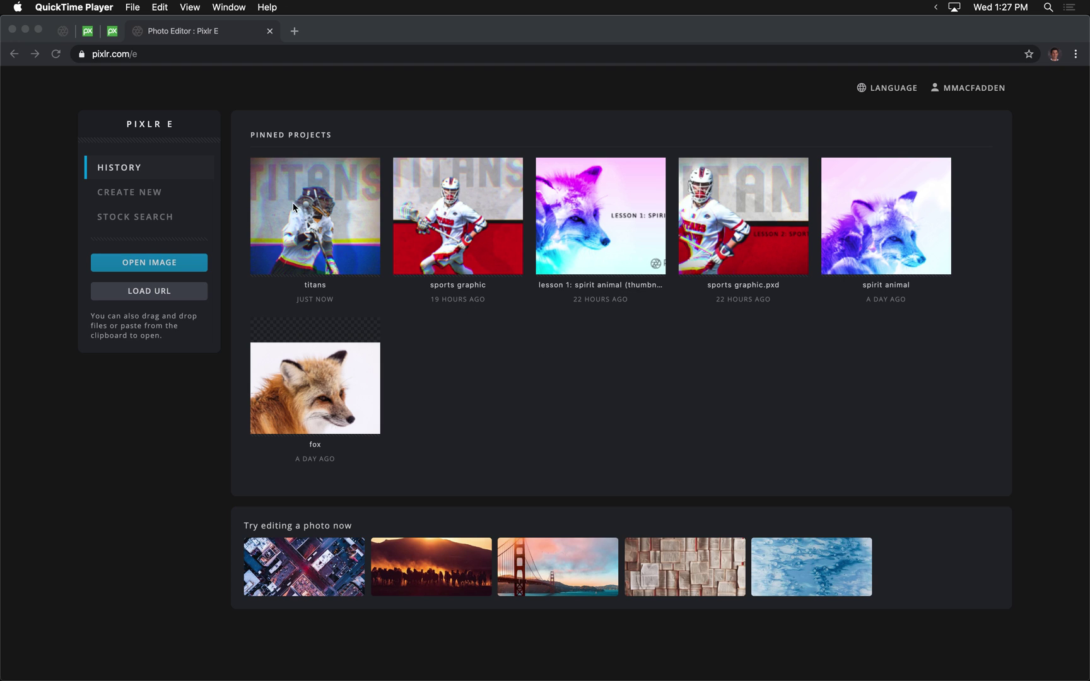
# - Open the Create New page from the Pixlr E start panel
pyautogui.click(145, 198)
pyautogui.click(145, 197)
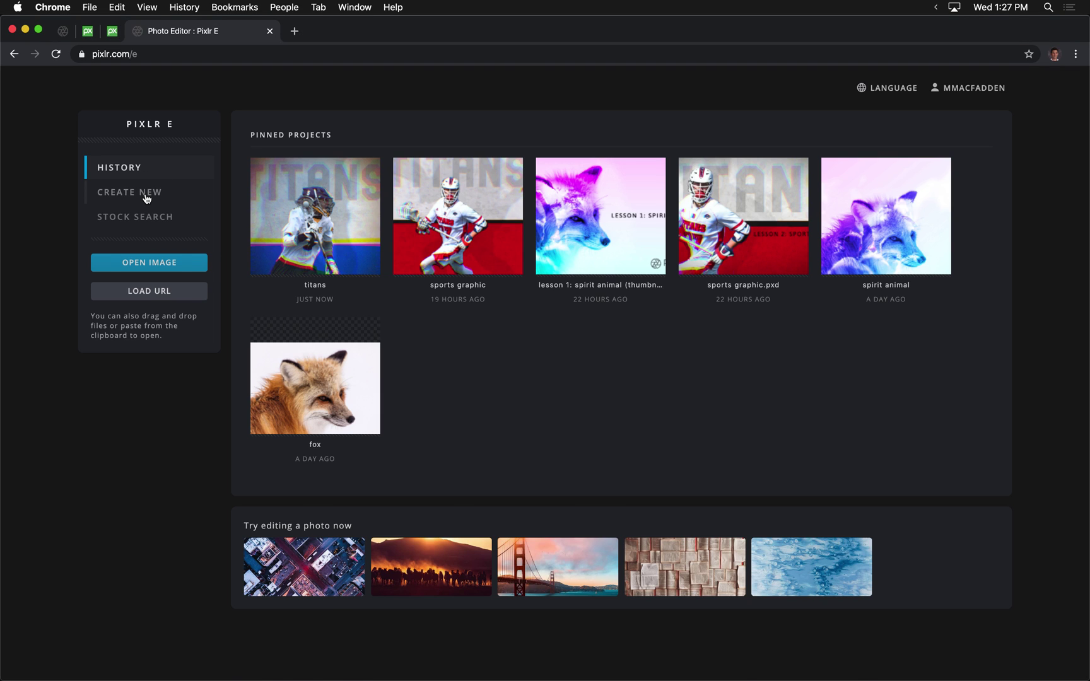
# - Create a 1080 × 1350 canvas from the Instagram preset, named 'Sports Graphic'
pyautogui.click(593, 343)
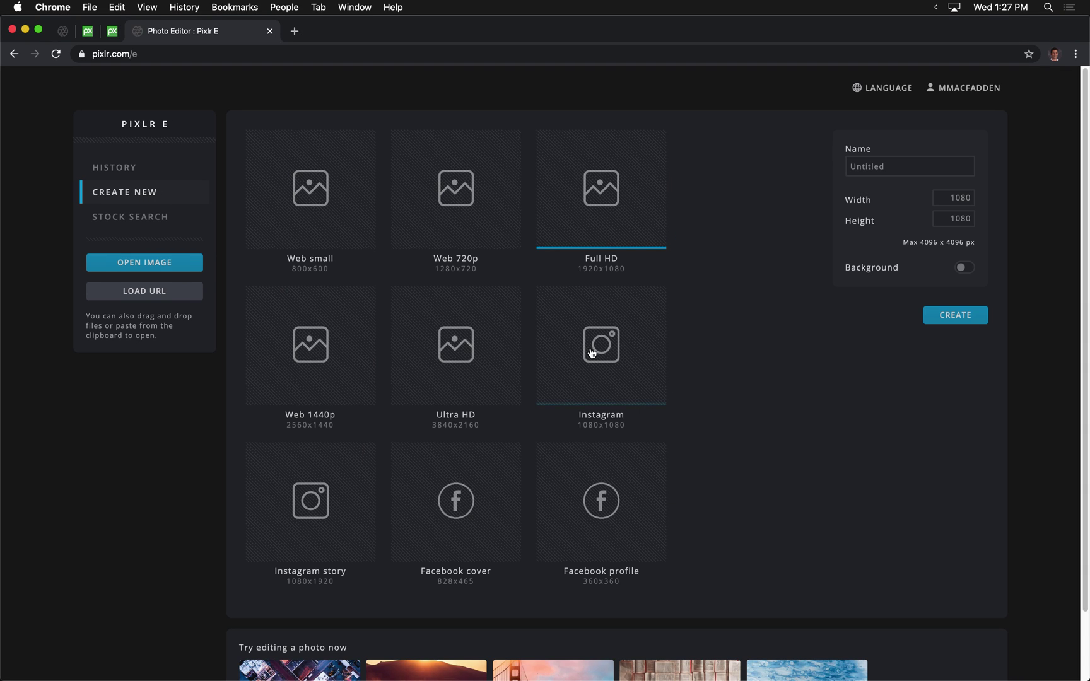
pyautogui.click(956, 220)
pyautogui.moveTo(956, 220); pyautogui.dragTo(1009, 219)
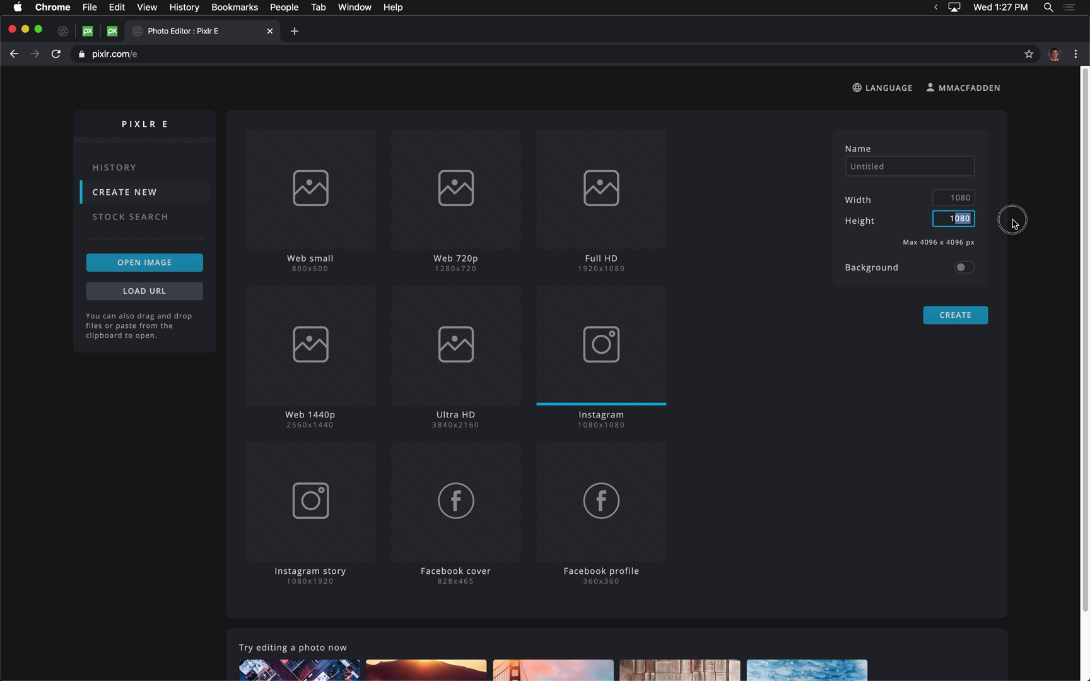
pyautogui.write('350')
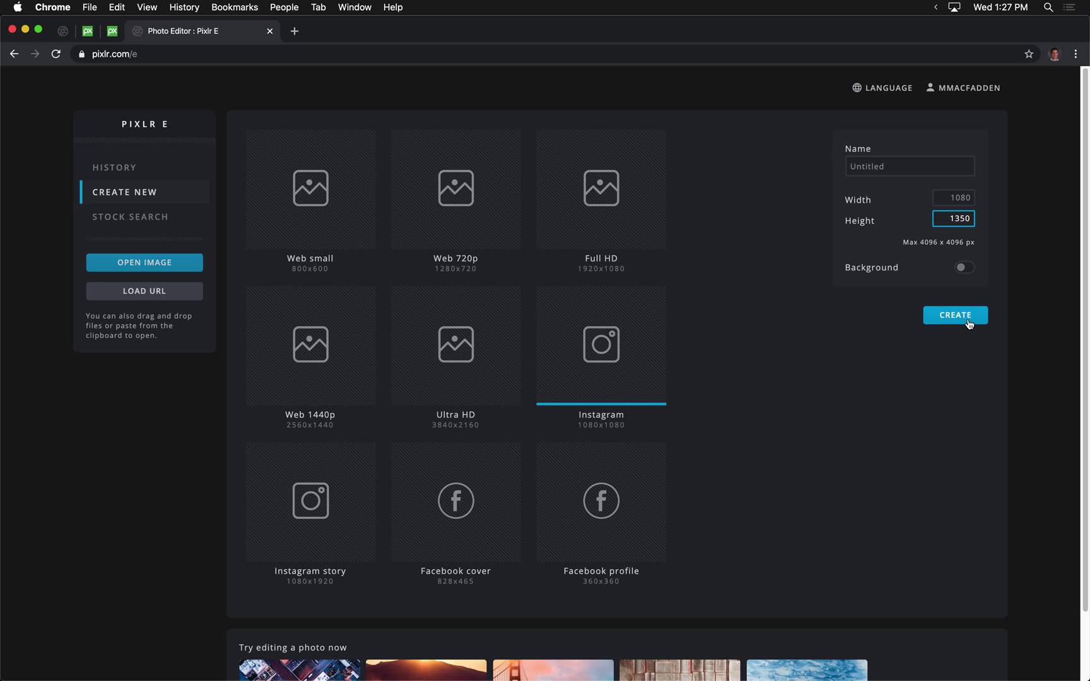
pyautogui.click(937, 166)
pyautogui.press('super+a')
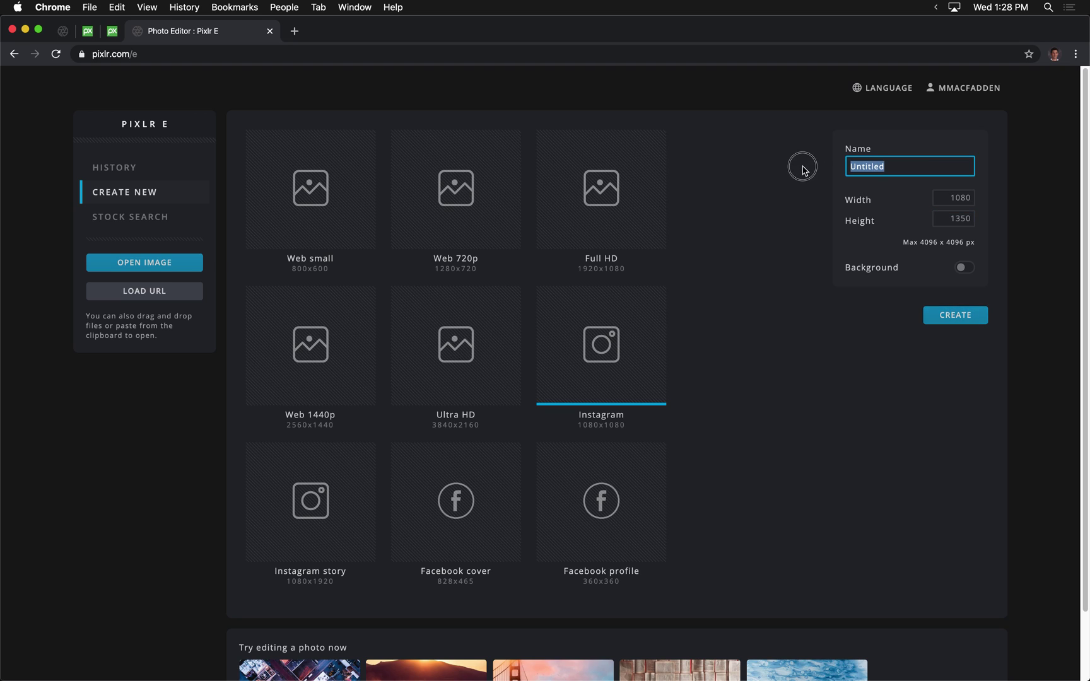
pyautogui.write('Sports Graphic')
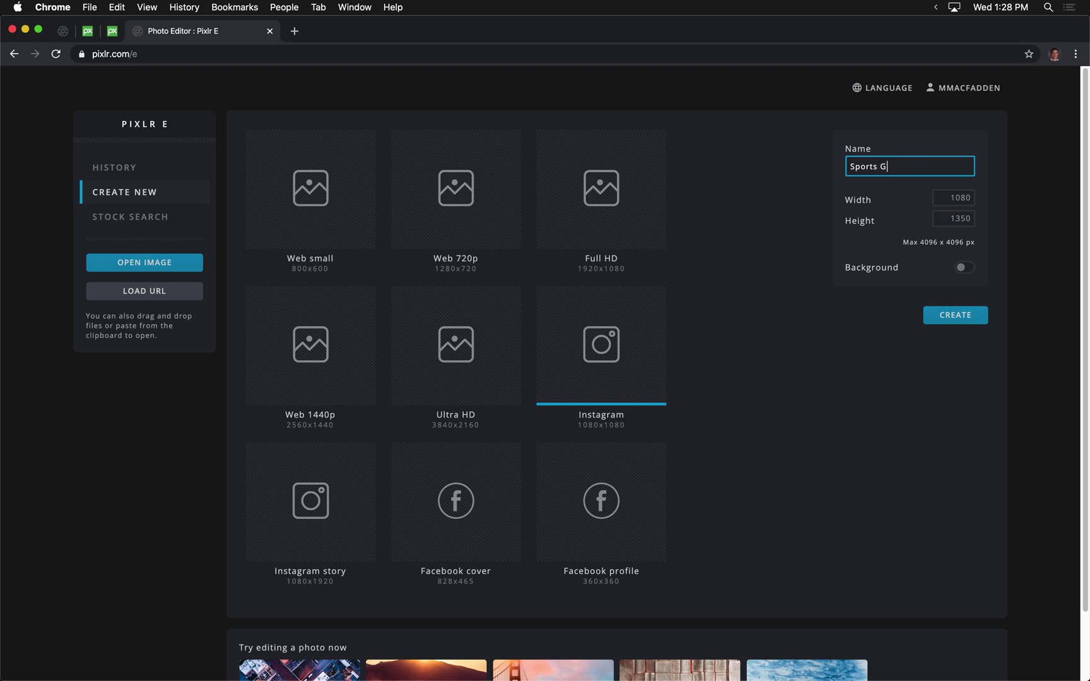
pyautogui.click(951, 315)
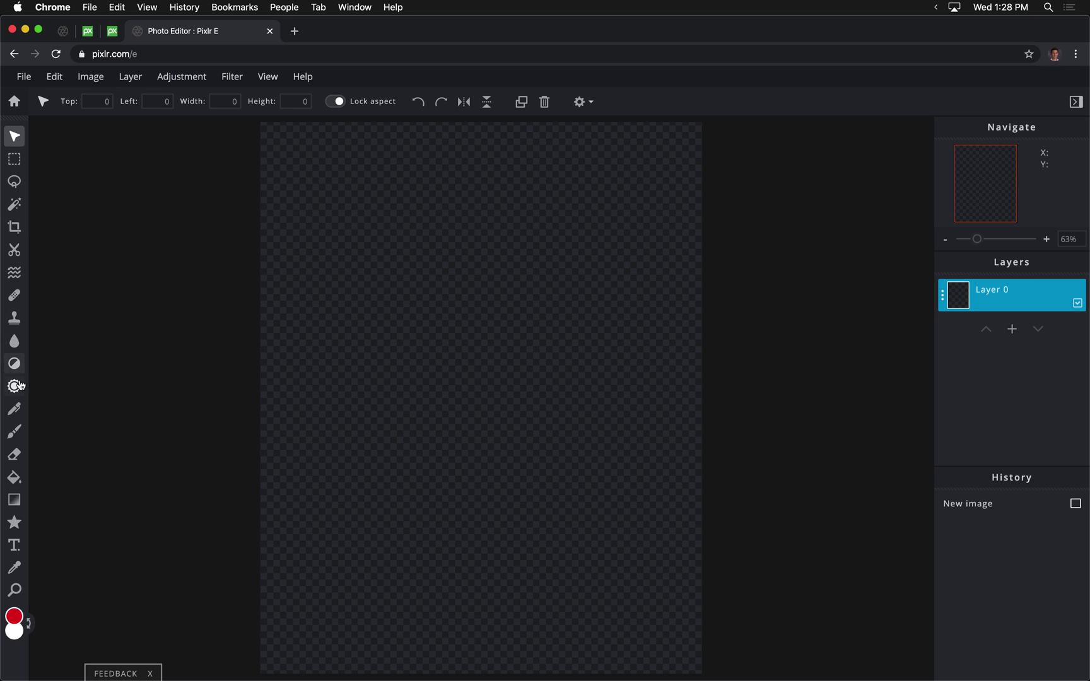
# - Fill the blank canvas with white #FFFFFF using the Paint Bucket
pyautogui.click(14, 477)
pyautogui.click(29, 623)
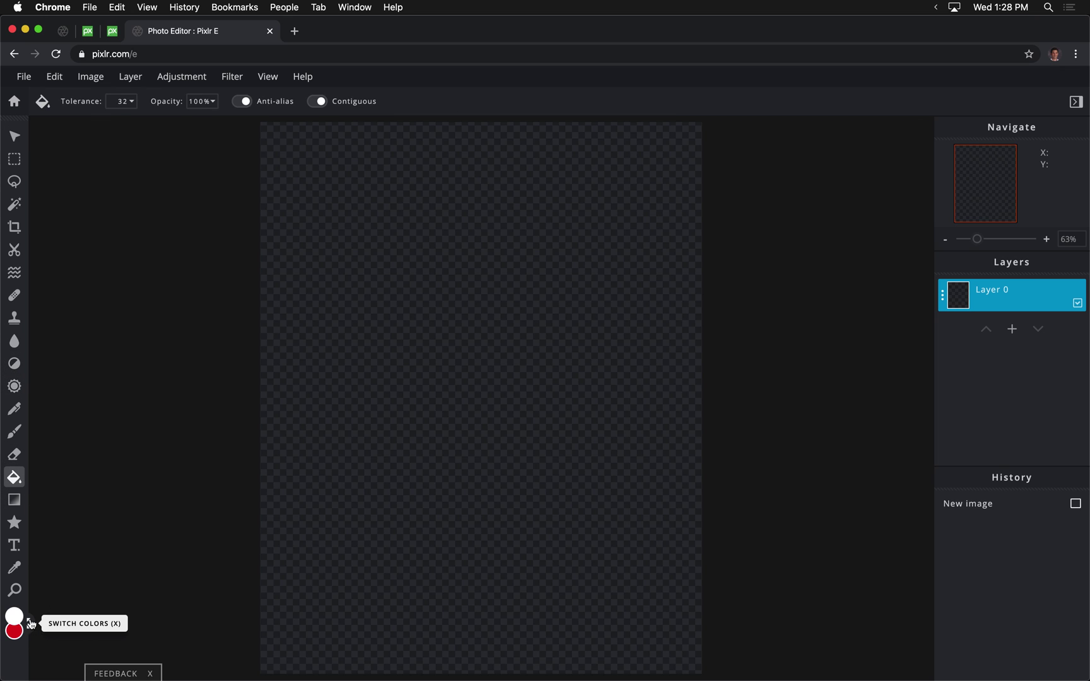
pyautogui.click(14, 616)
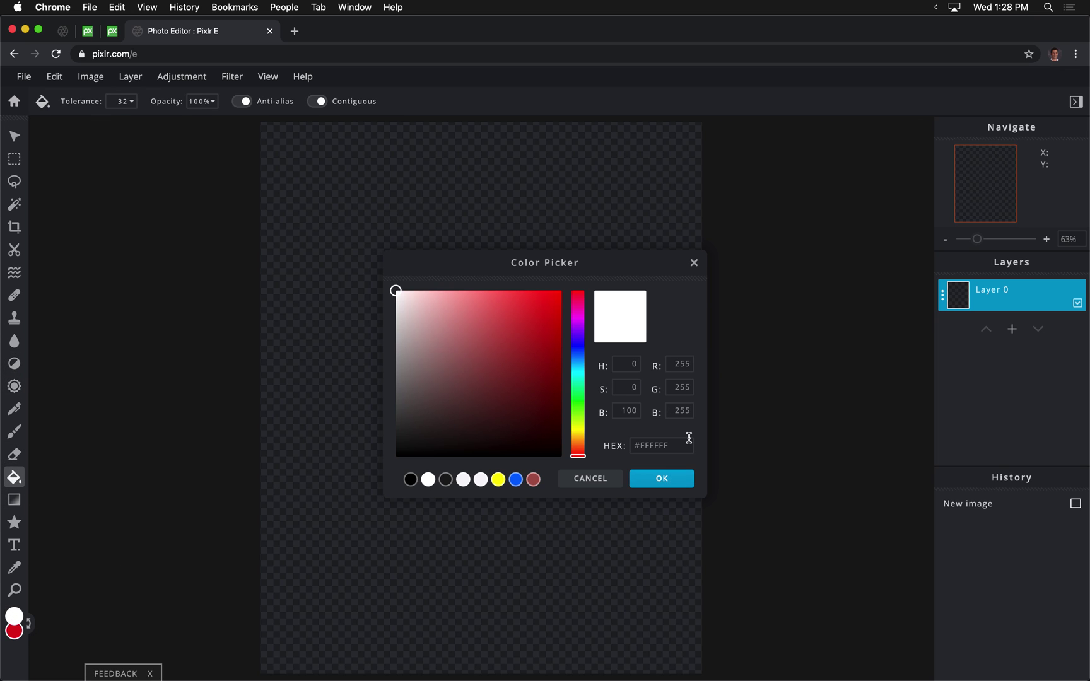
pyautogui.click(686, 445)
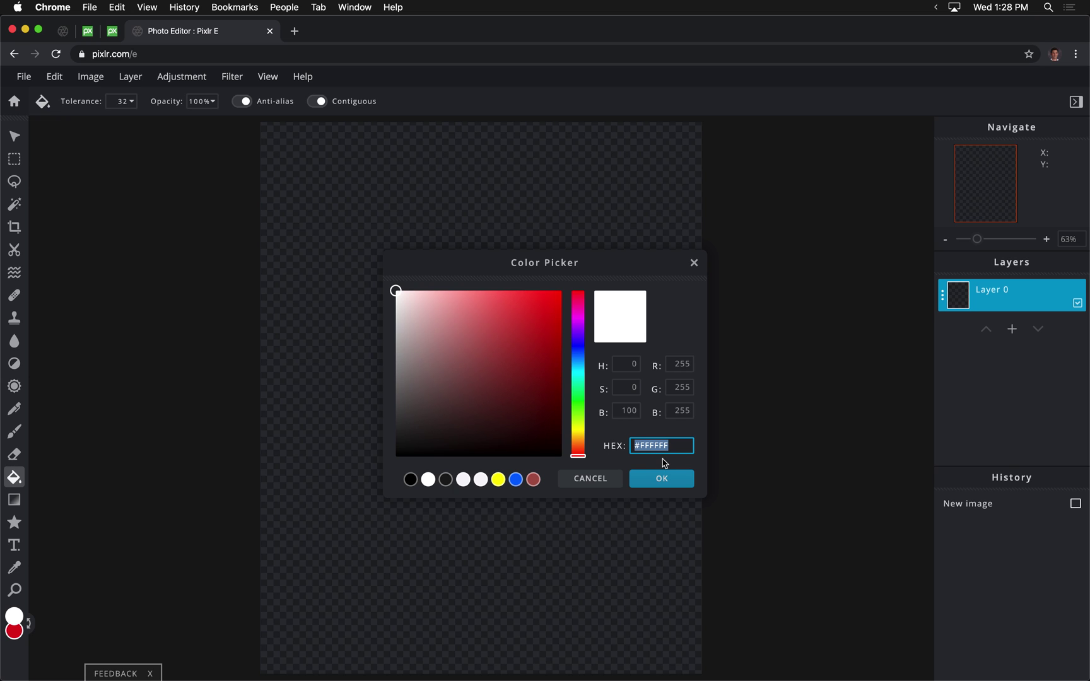
pyautogui.click(661, 479)
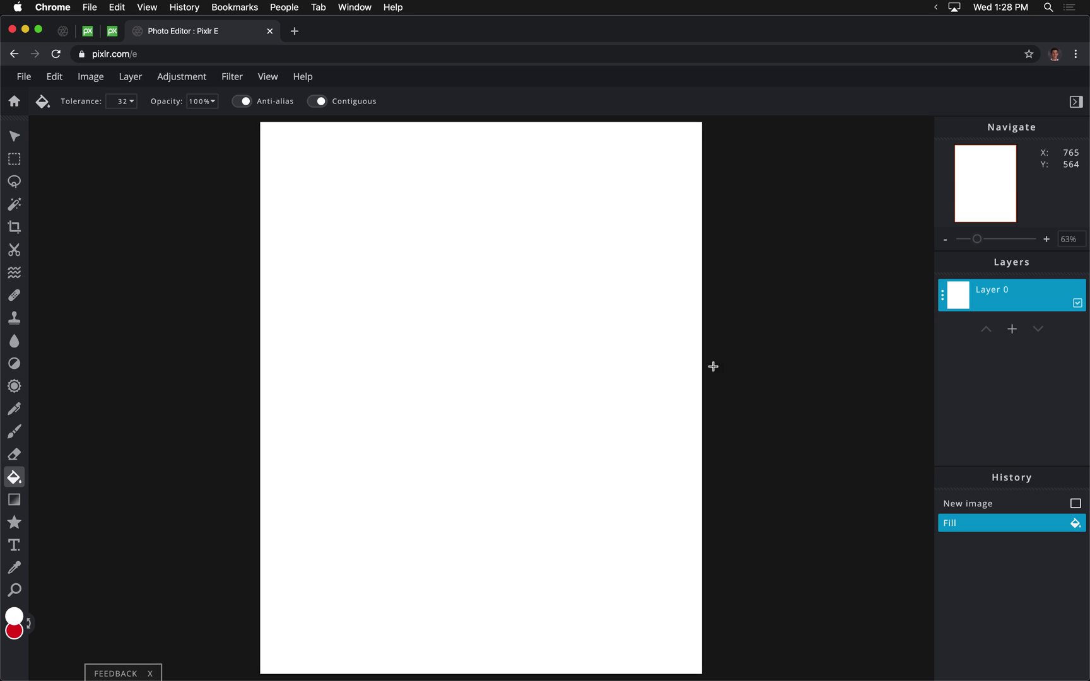
# - Add an empty Layer 1 and set the Shape tool to black with a 25 px stroke
pyautogui.click(1012, 329)
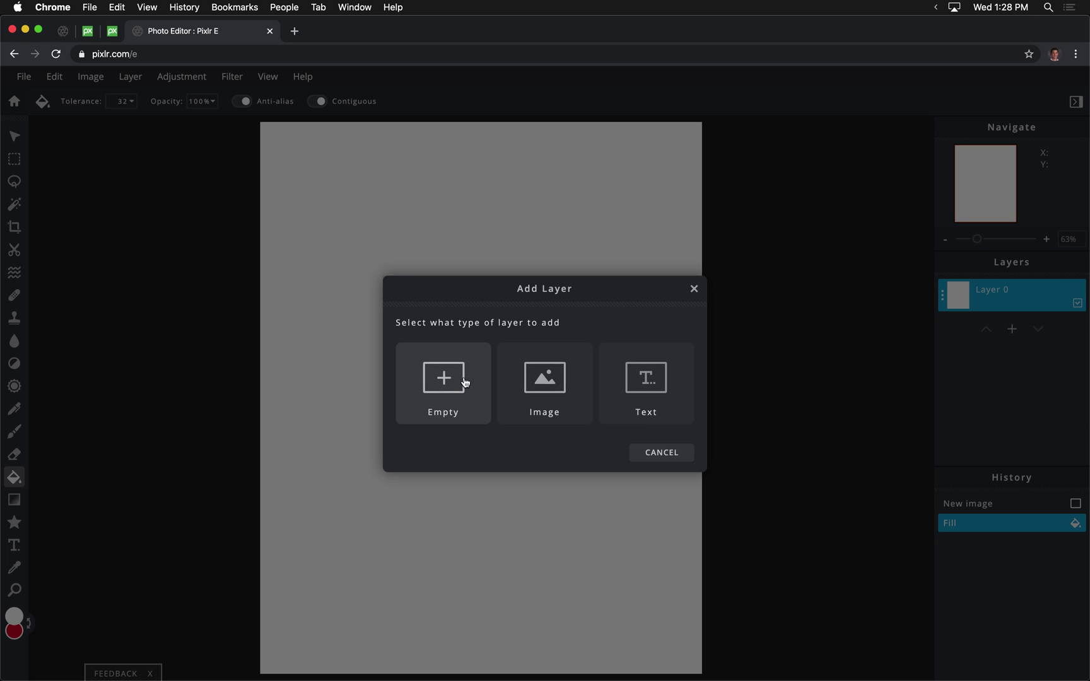
pyautogui.click(465, 380)
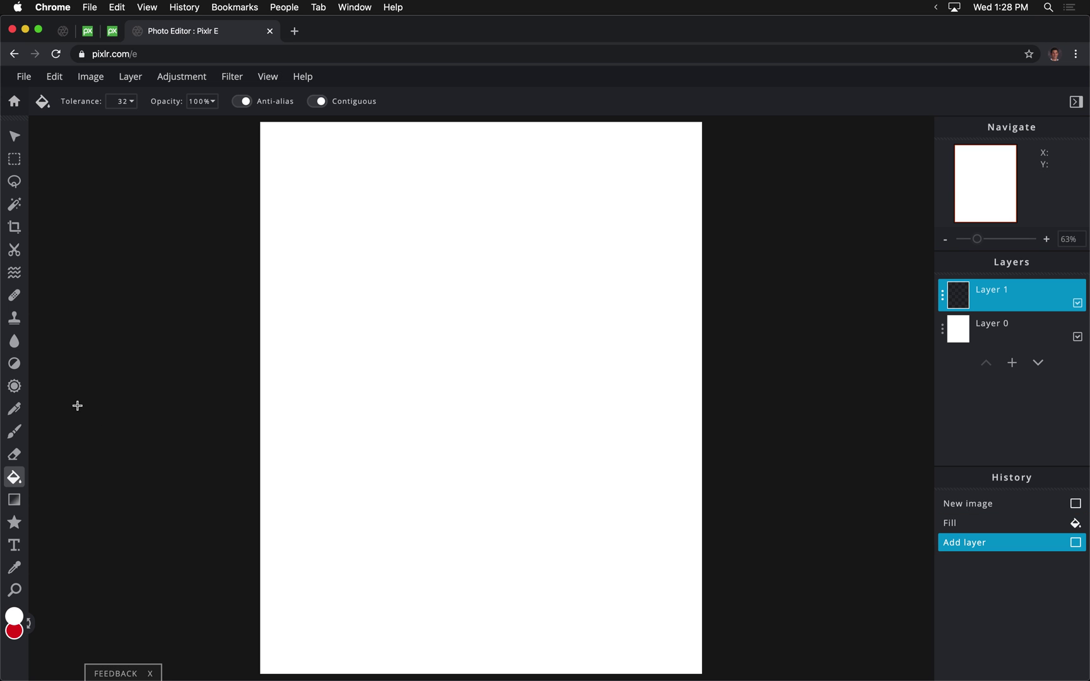
pyautogui.click(13, 522)
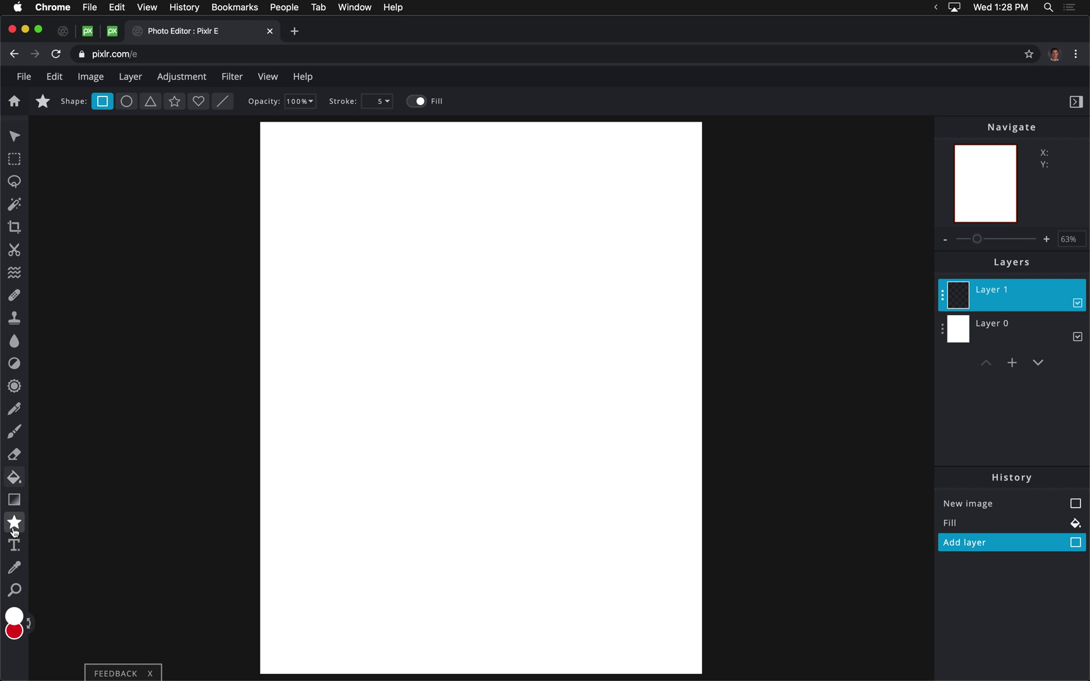
pyautogui.click(16, 616)
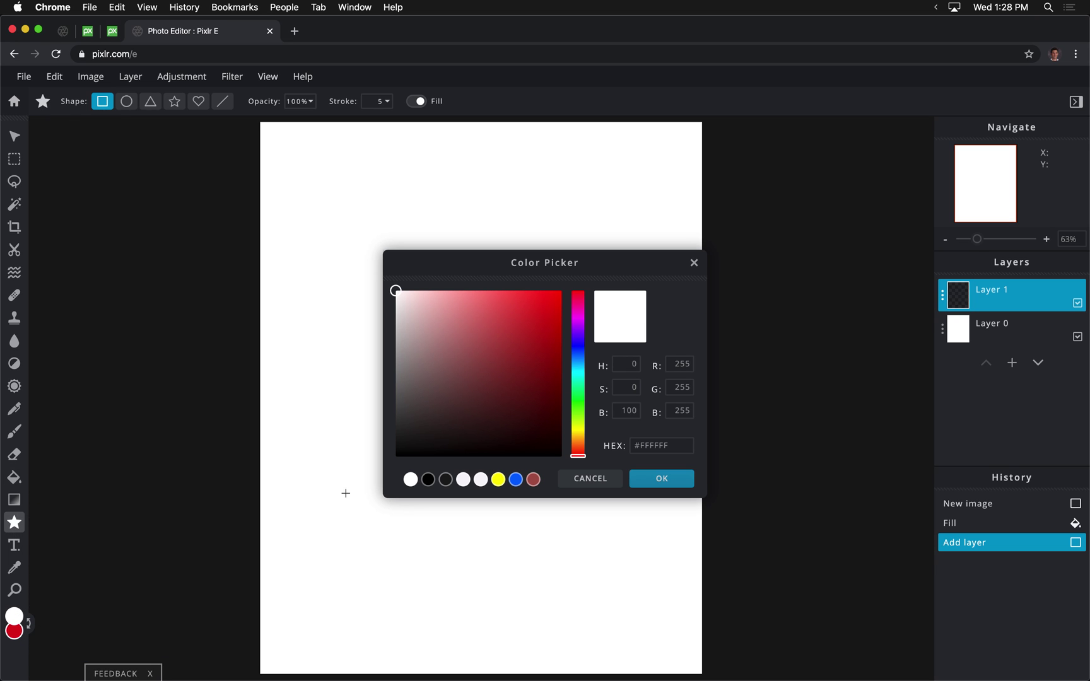
pyautogui.click(429, 480)
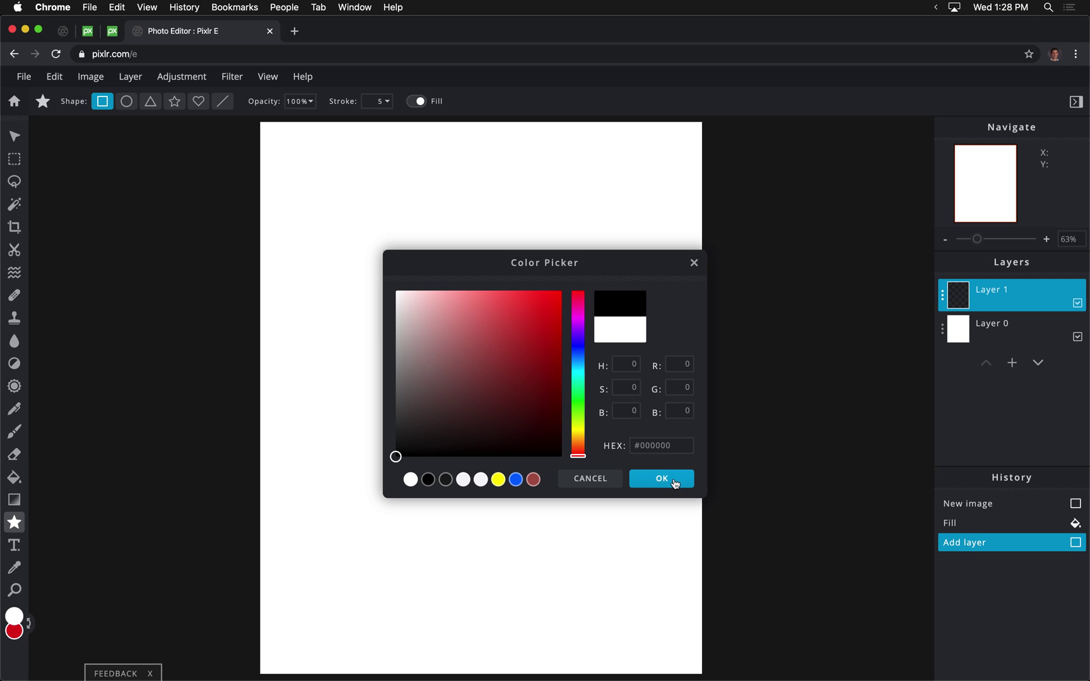
pyautogui.click(671, 478)
pyautogui.click(379, 103)
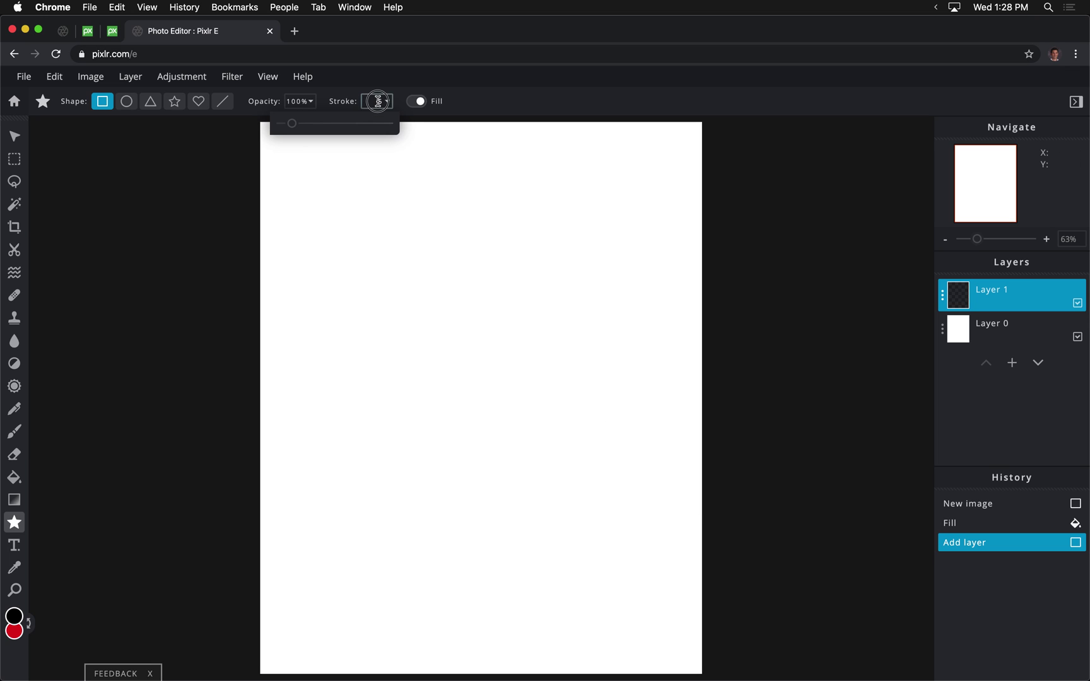
pyautogui.write('25')
pyautogui.press('Return')
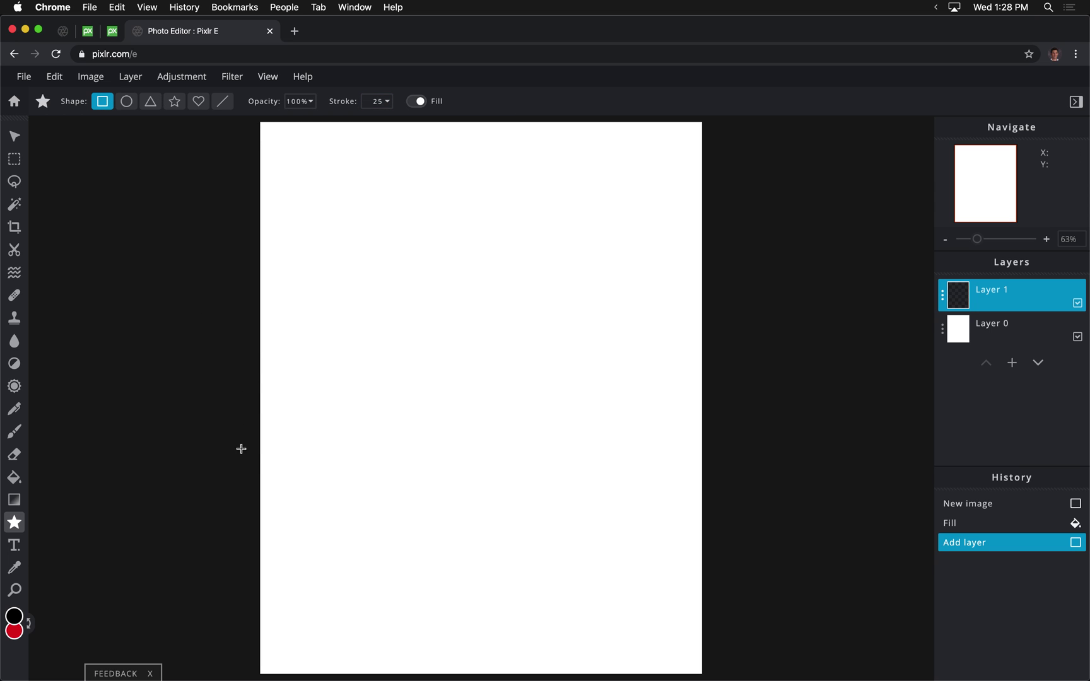
# - Draw a red, black-outlined rectangle across the lower canvas, undoing a second stray rectangle
pyautogui.moveTo(244, 438); pyautogui.dragTo(776, 677)
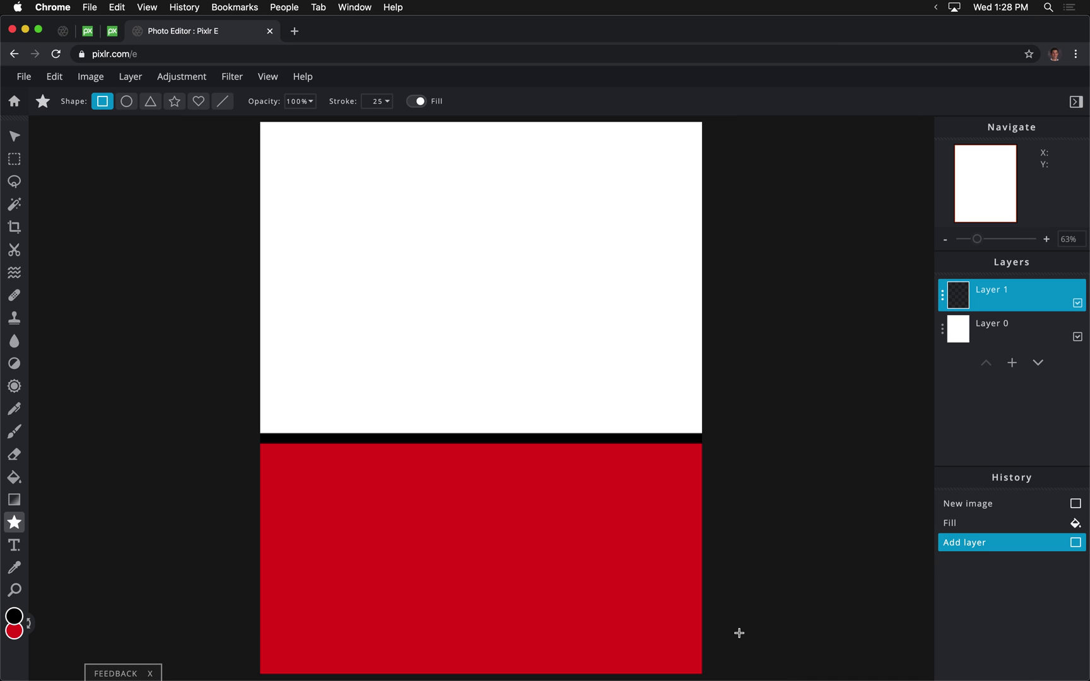
pyautogui.click(634, 590)
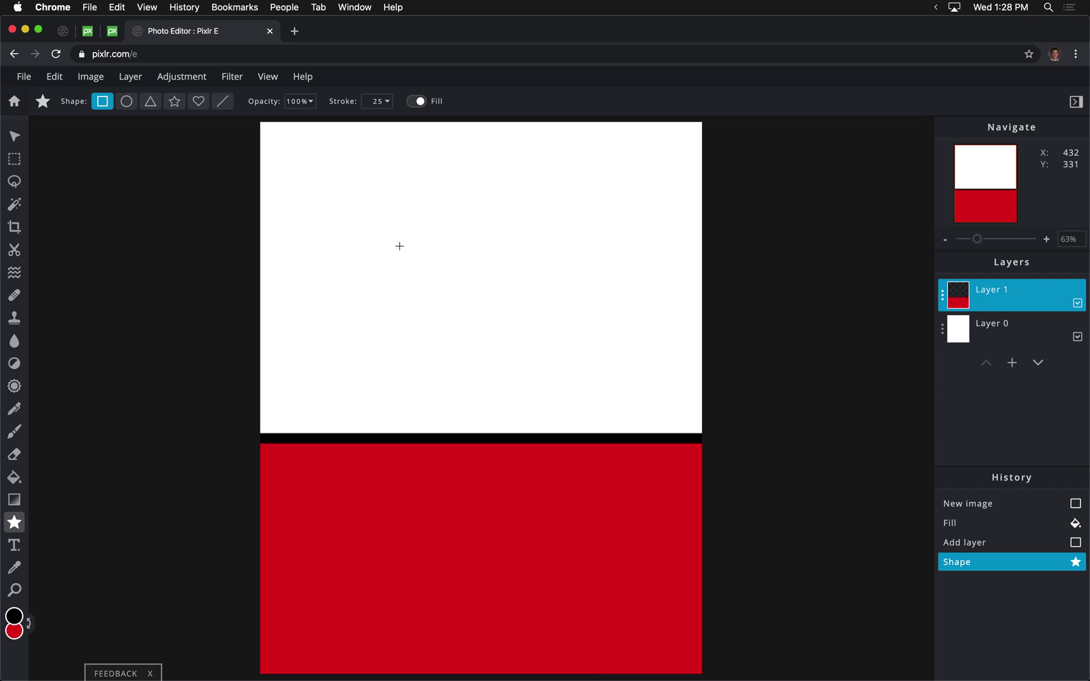
pyautogui.moveTo(368, 224); pyautogui.dragTo(583, 343)
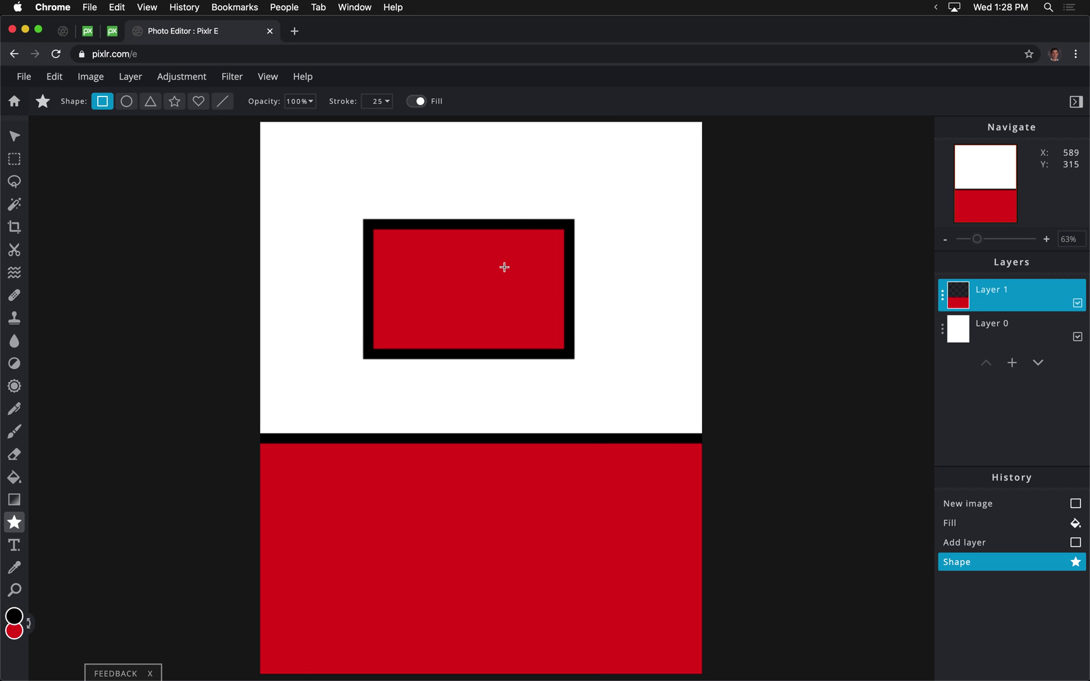
pyautogui.click(406, 232)
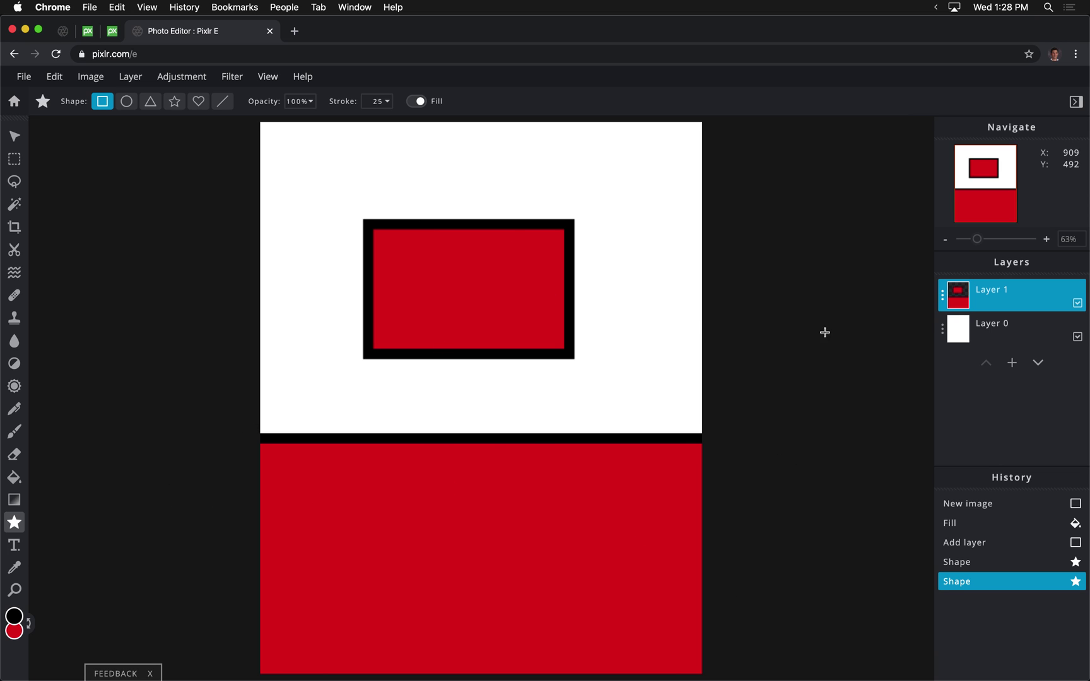
pyautogui.press('super+z')
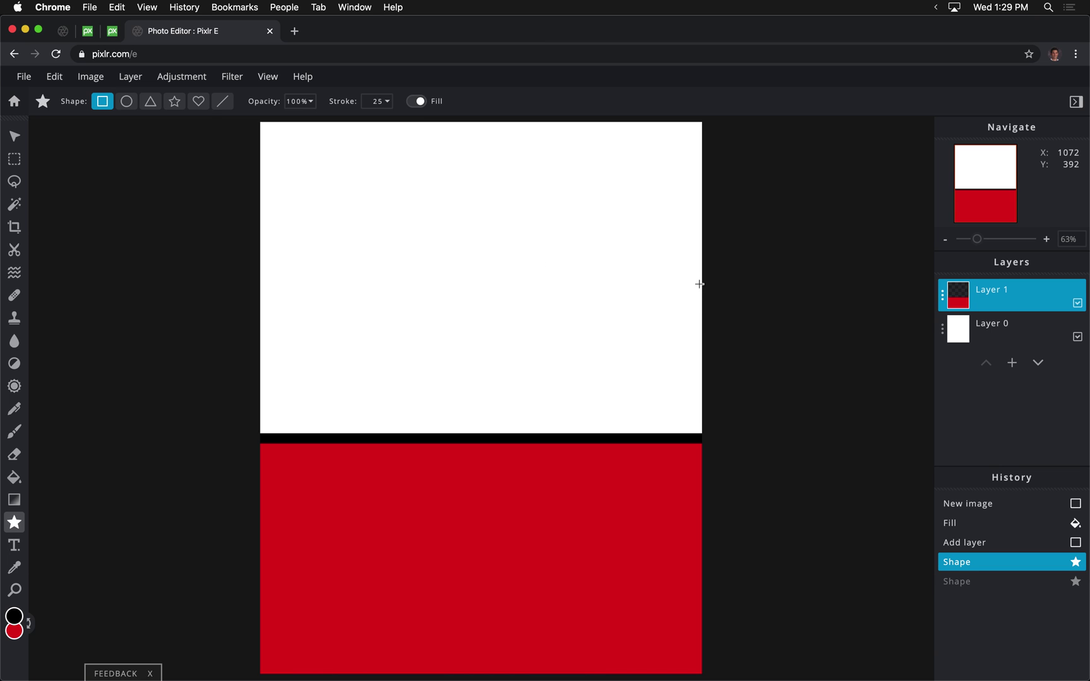
pyautogui.click(87, 31)
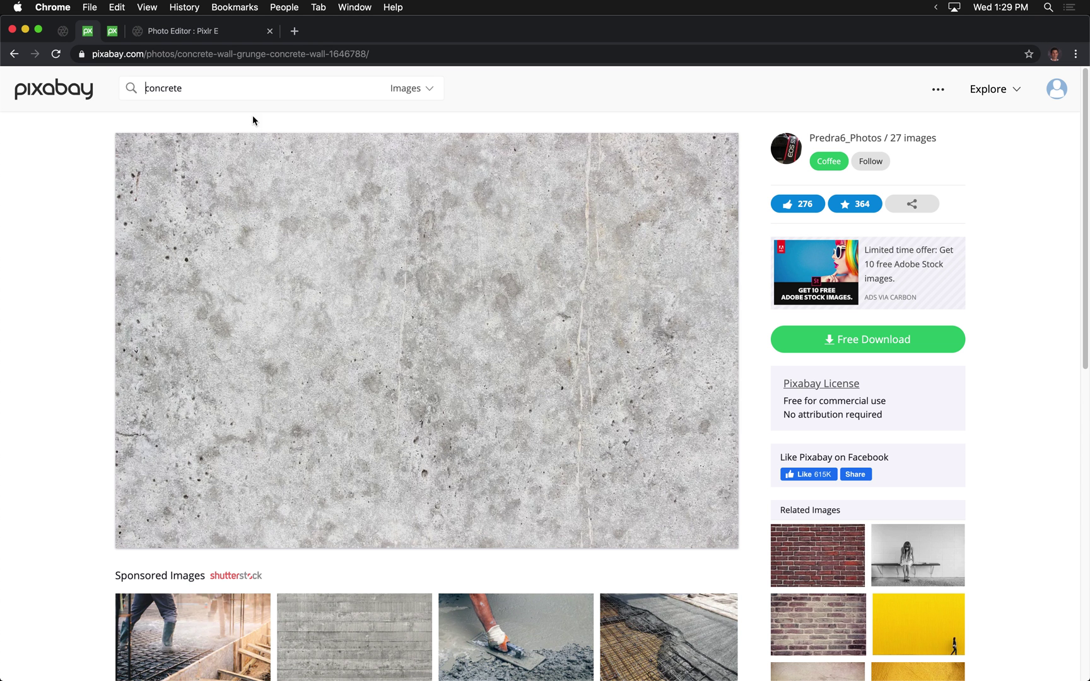
# - Copy the Pixabay concrete wall photo and return to the Pixlr tab
pyautogui.rightClick(353, 251)
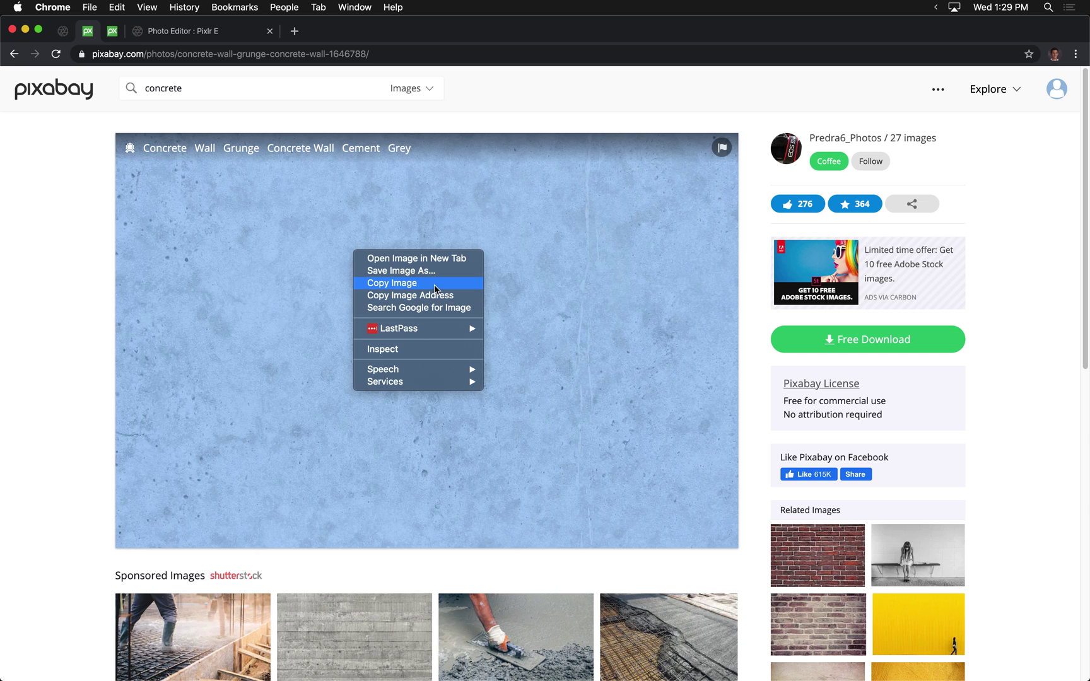
pyautogui.click(435, 288)
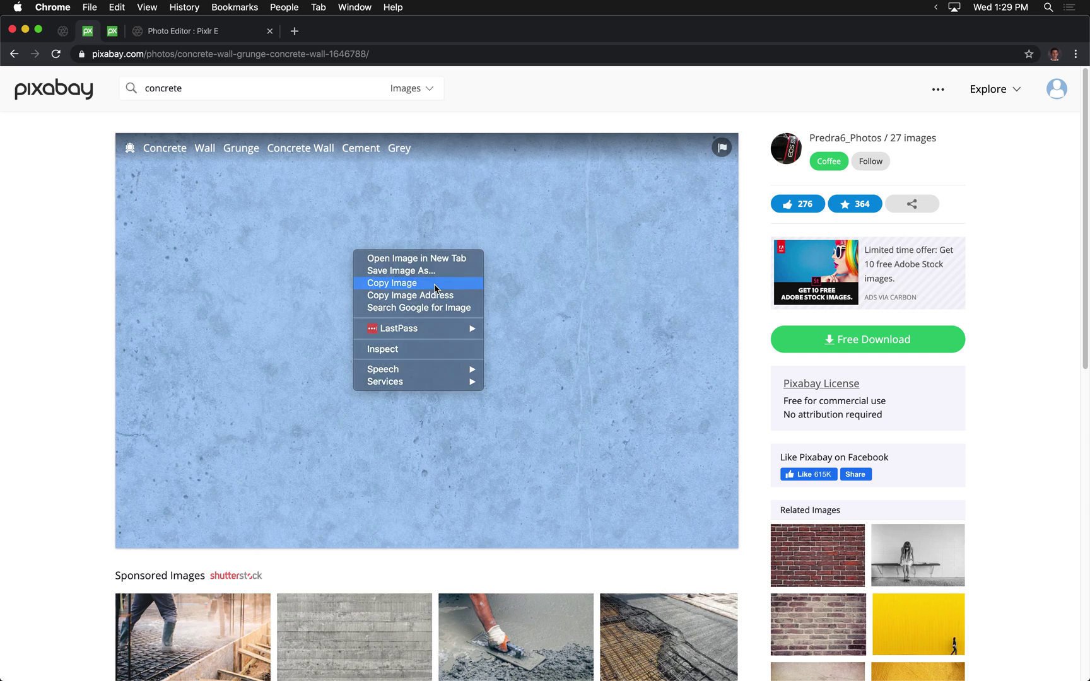
pyautogui.click(189, 32)
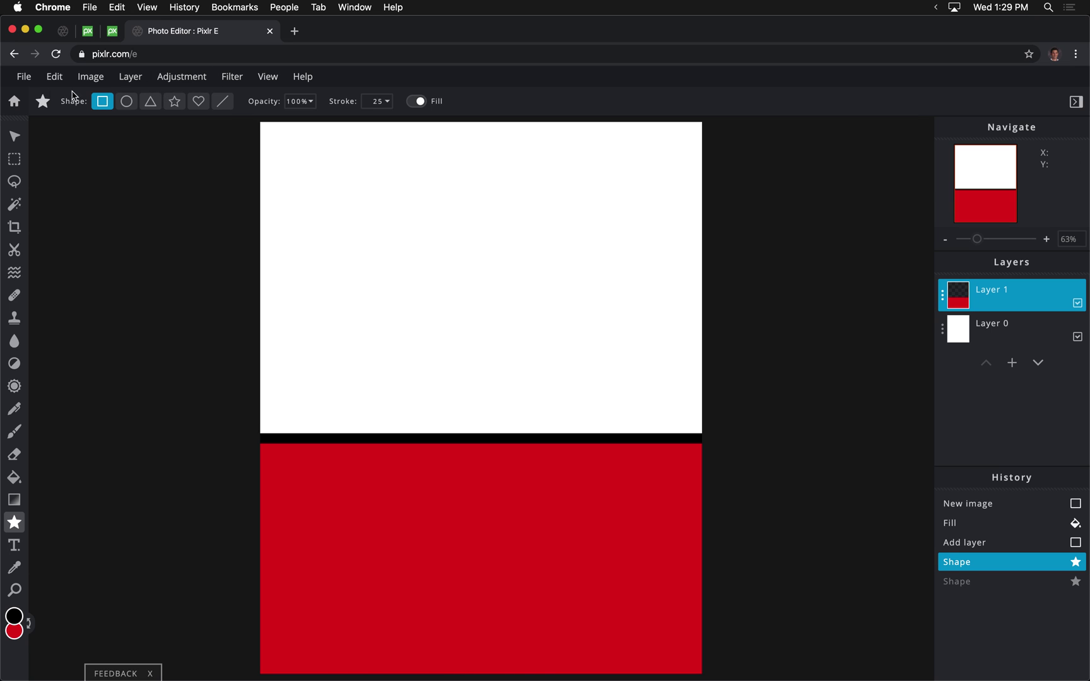
# - Paste the copied concrete photo as a new layer, allowing clipboard access
pyautogui.click(54, 78)
pyautogui.click(99, 191)
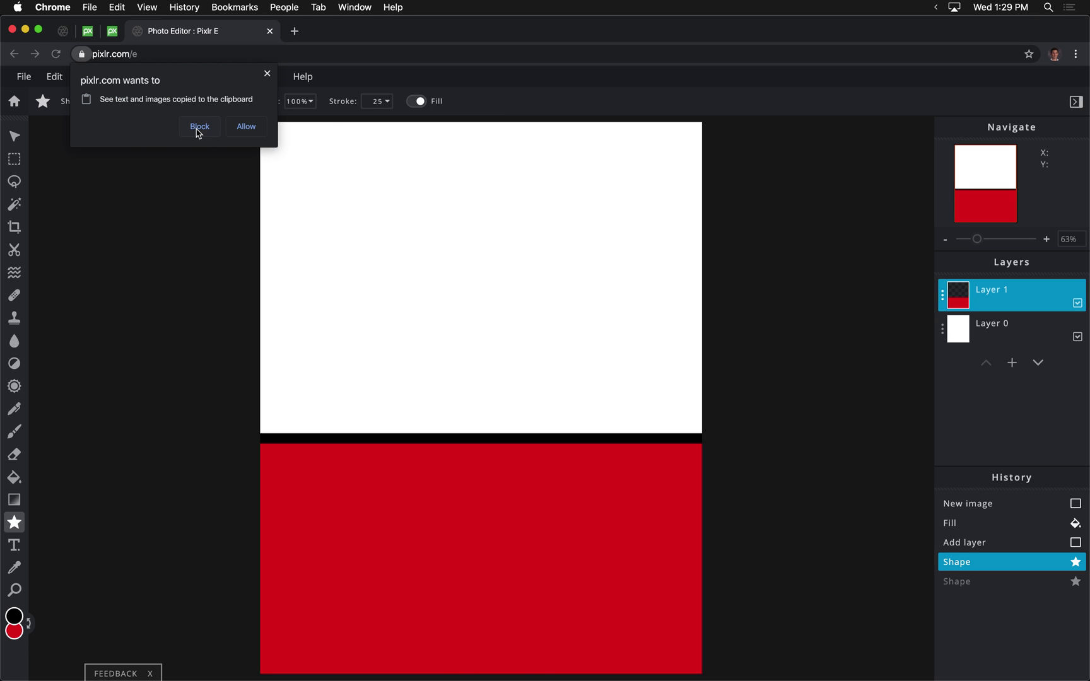
pyautogui.click(246, 127)
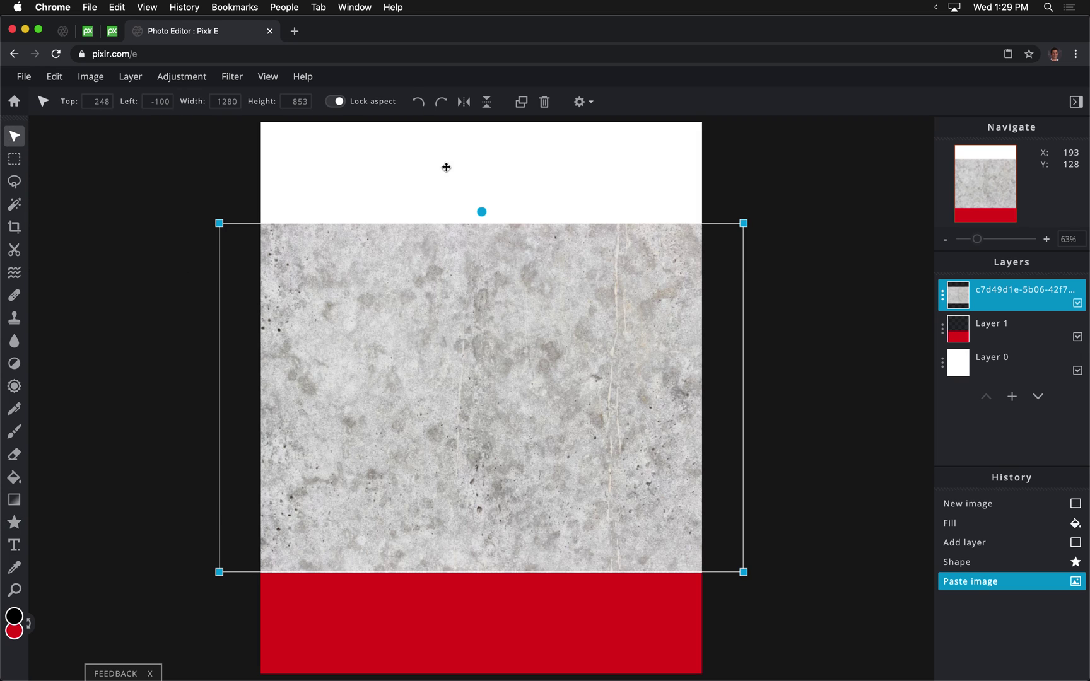
# - Rotate the concrete texture 90° clockwise and stretch it to cover the canvas
pyautogui.click(442, 106)
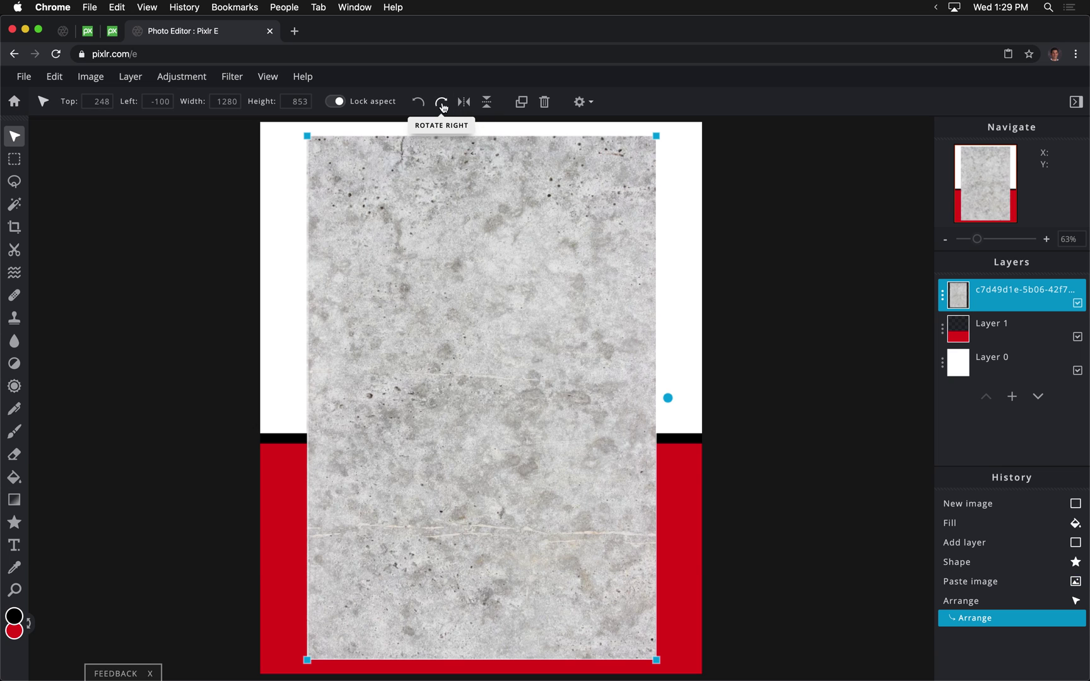
pyautogui.scroll(-2, 656, 136)
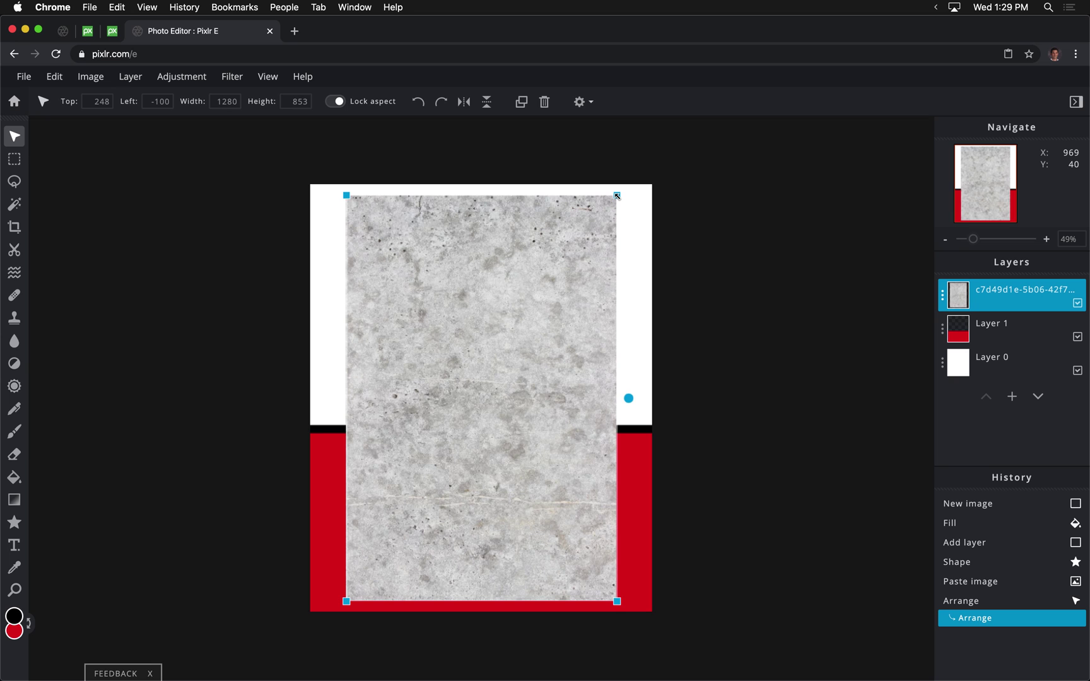
pyautogui.moveTo(617, 196); pyautogui.dragTo(700, 141)
pyautogui.moveTo(608, 613)
pyautogui.mouseDown()
pyautogui.moveTo(679, 659)
pyautogui.moveTo(623, 624)
pyautogui.mouseUp()
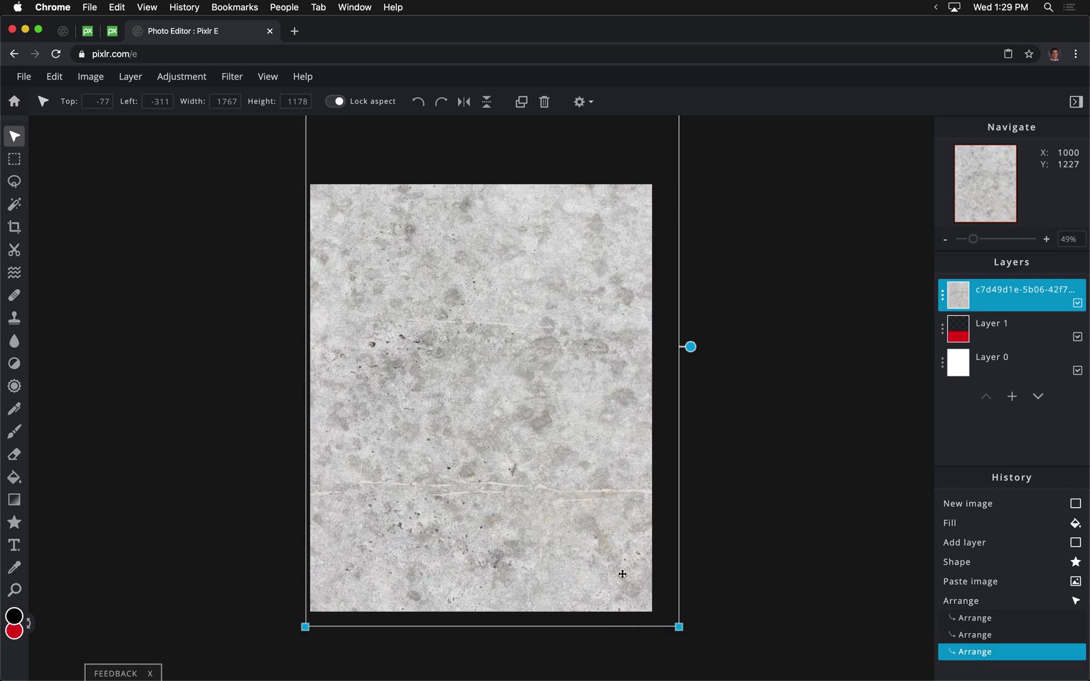
# - Set the concrete texture layer to Multiply blending at transparency 45
pyautogui.click(942, 295)
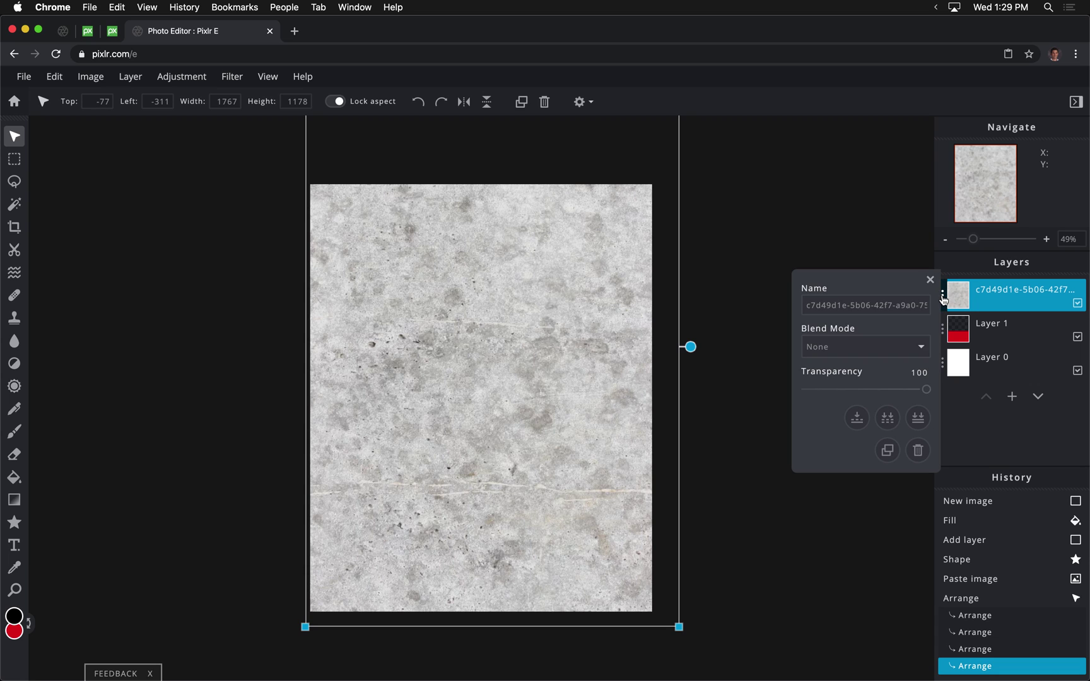
pyautogui.click(871, 347)
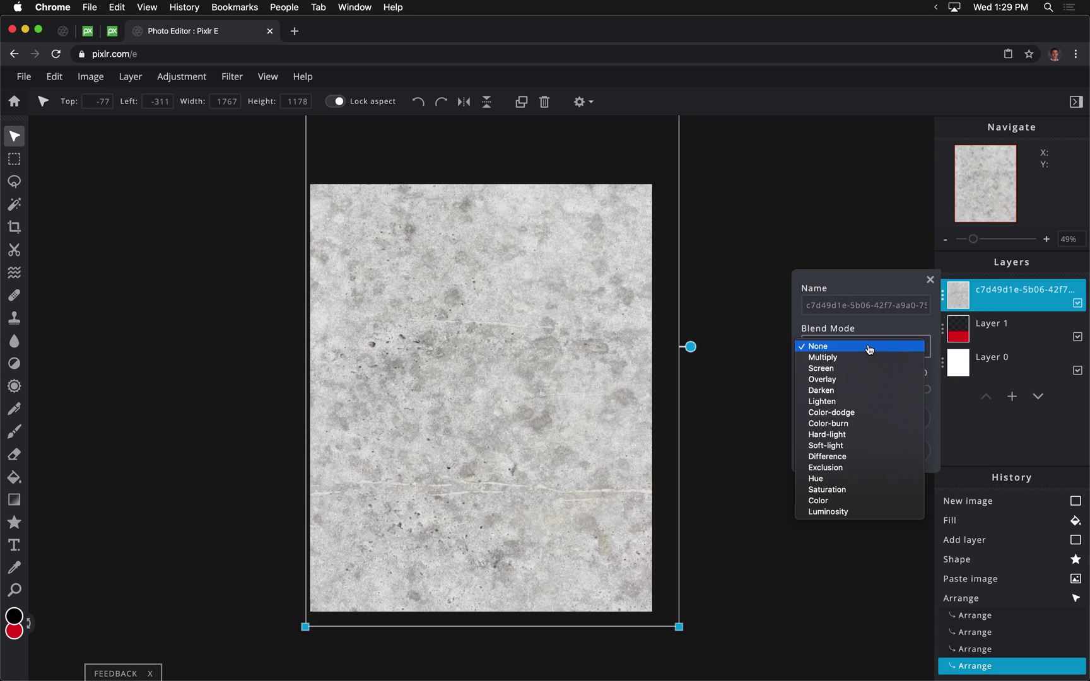
pyautogui.click(867, 357)
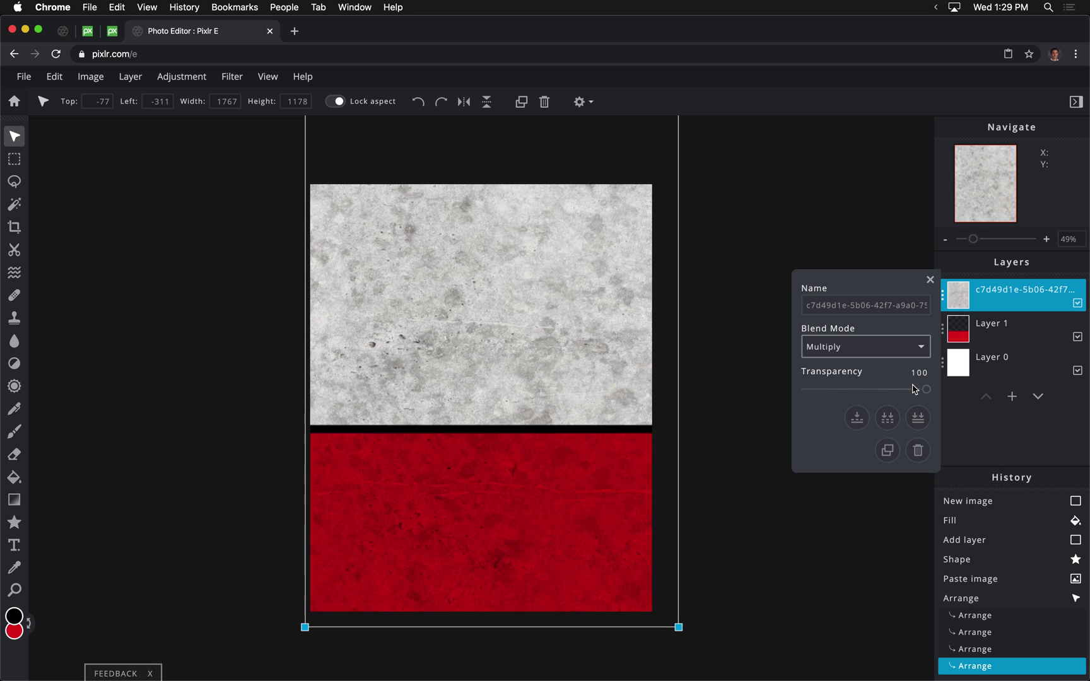
pyautogui.click(944, 298)
pyautogui.moveTo(867, 391); pyautogui.dragTo(859, 394)
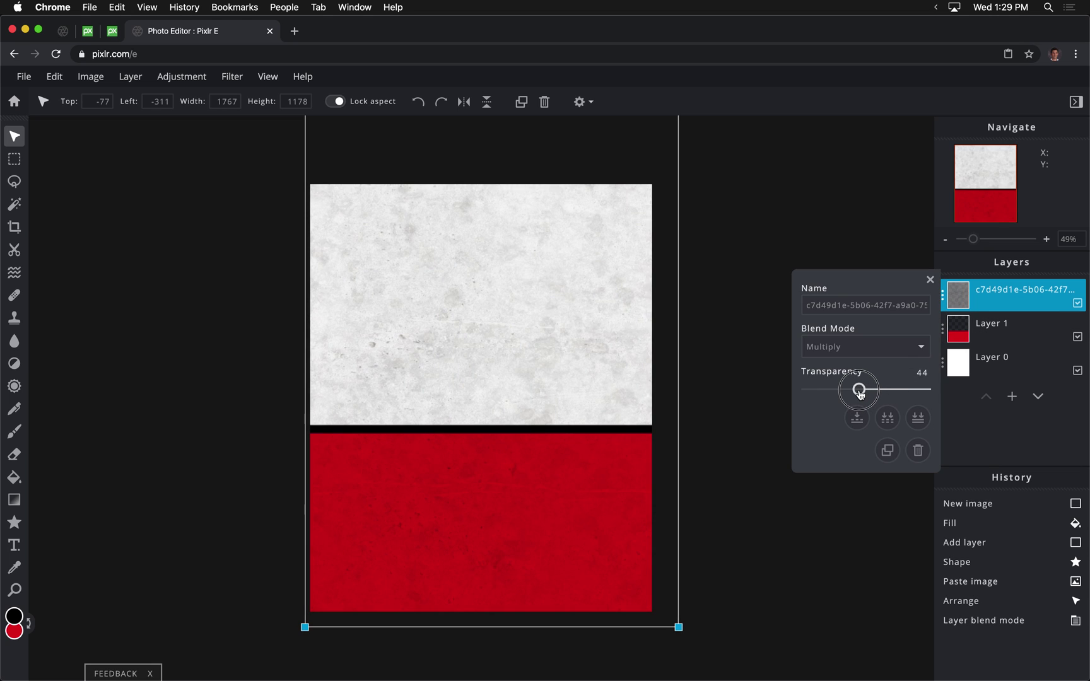
pyautogui.click(922, 373)
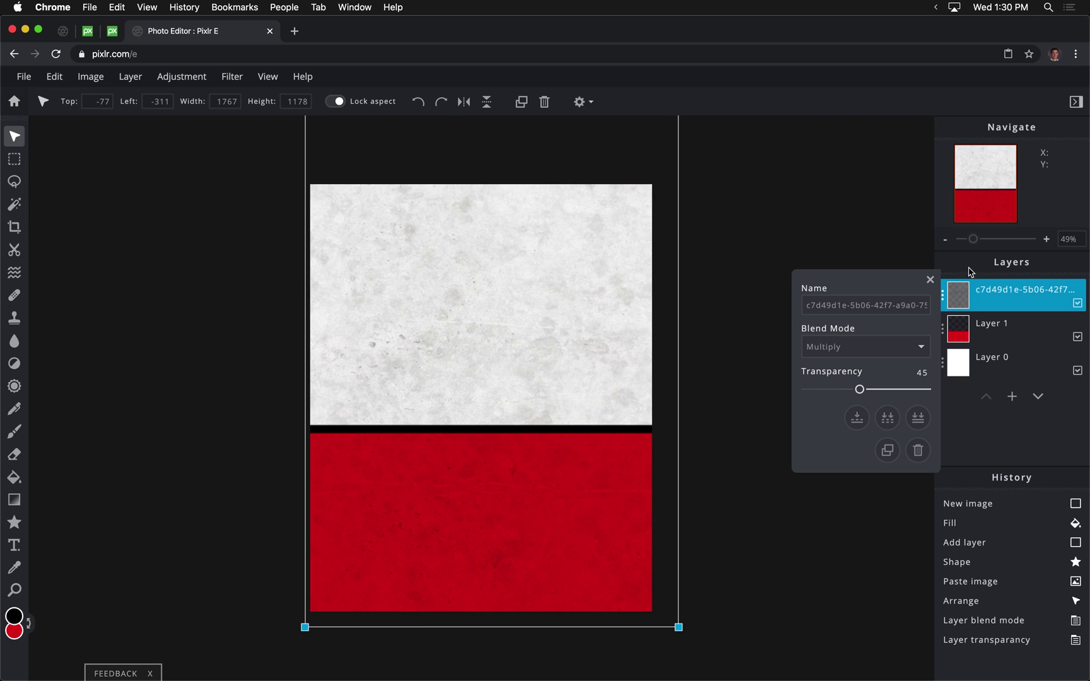
pyautogui.click(946, 295)
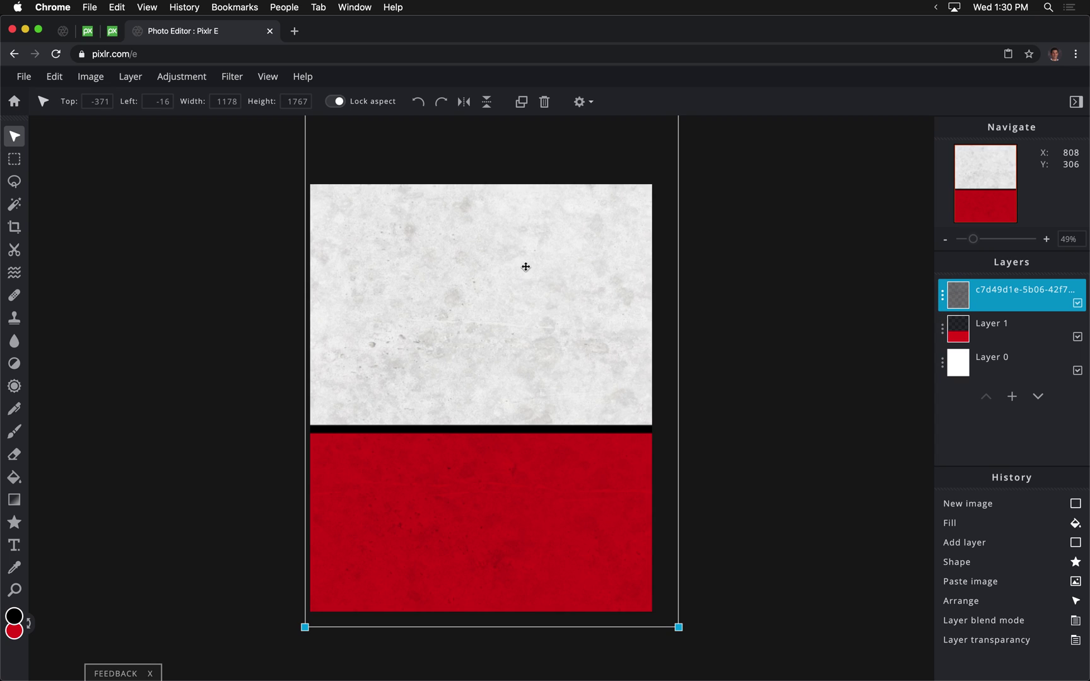
# - Copy the lacrosse player photo from Pixabay and return to Pixlr E
pyautogui.click(111, 33)
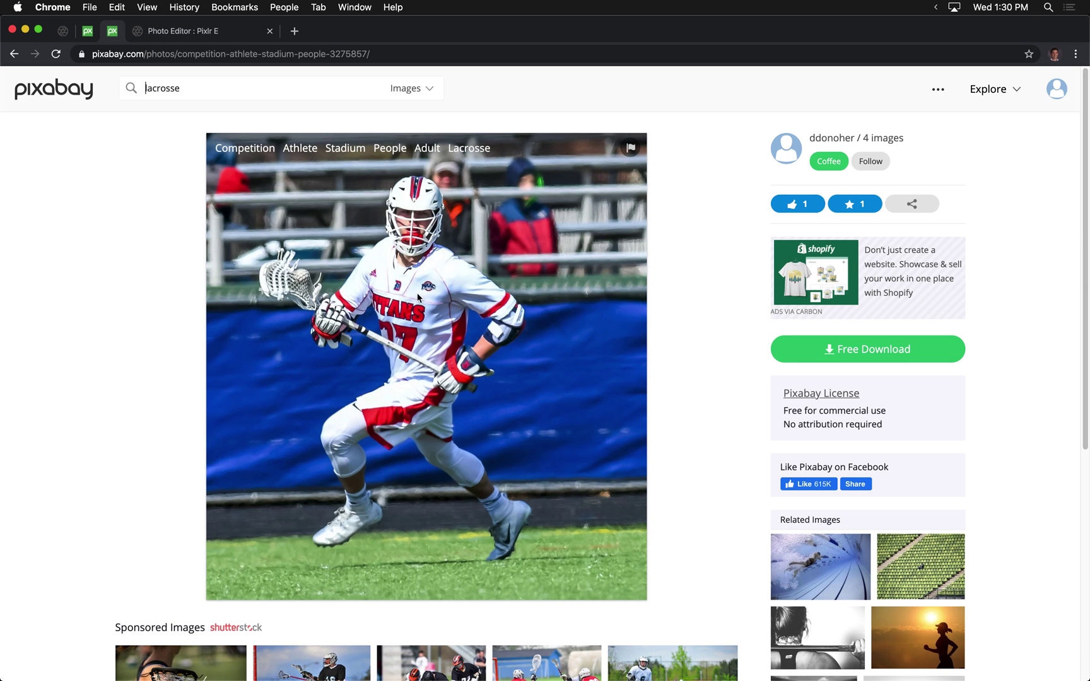
pyautogui.rightClick(377, 311)
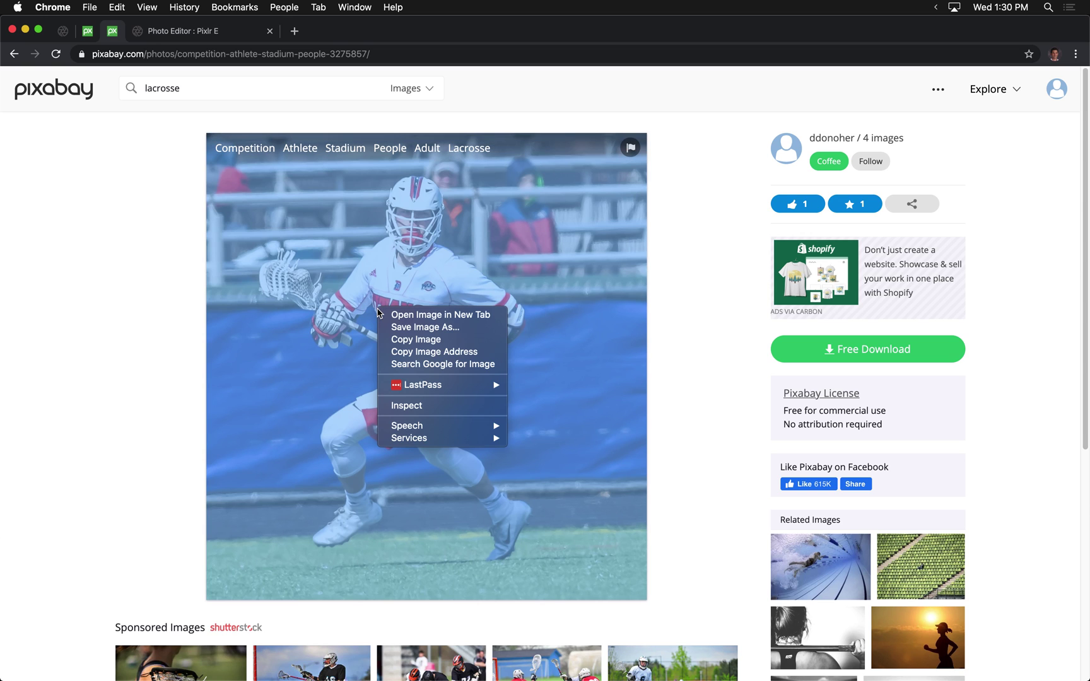
pyautogui.click(441, 340)
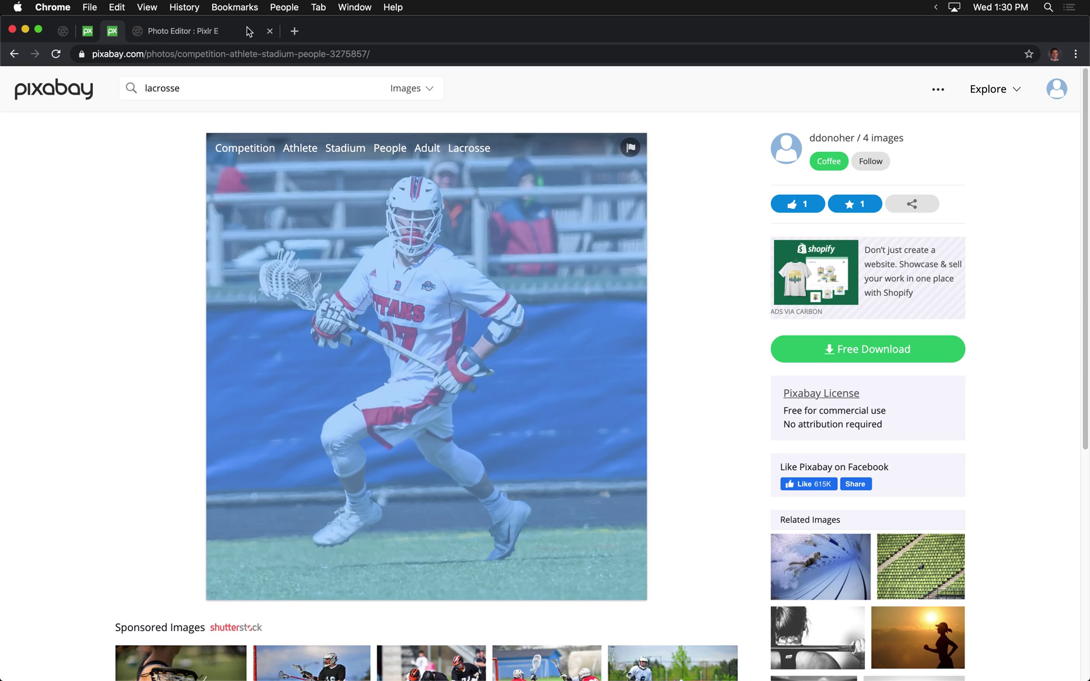
pyautogui.click(179, 31)
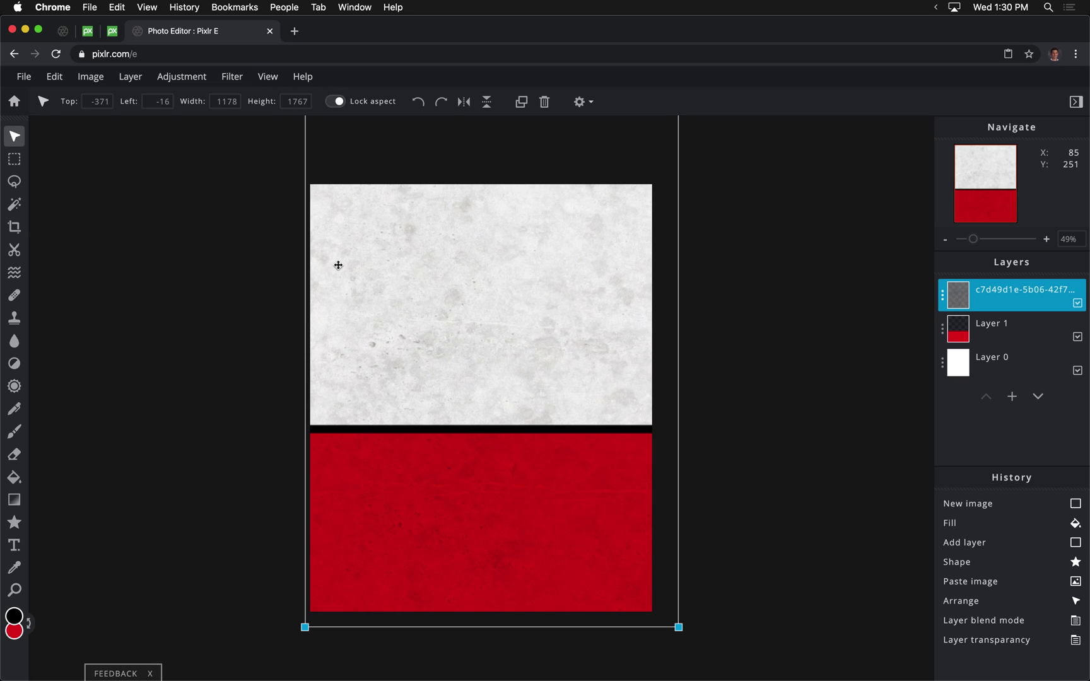
# - Paste the lacrosse photo as a new layer and move it down on the canvas
pyautogui.press('super+v')
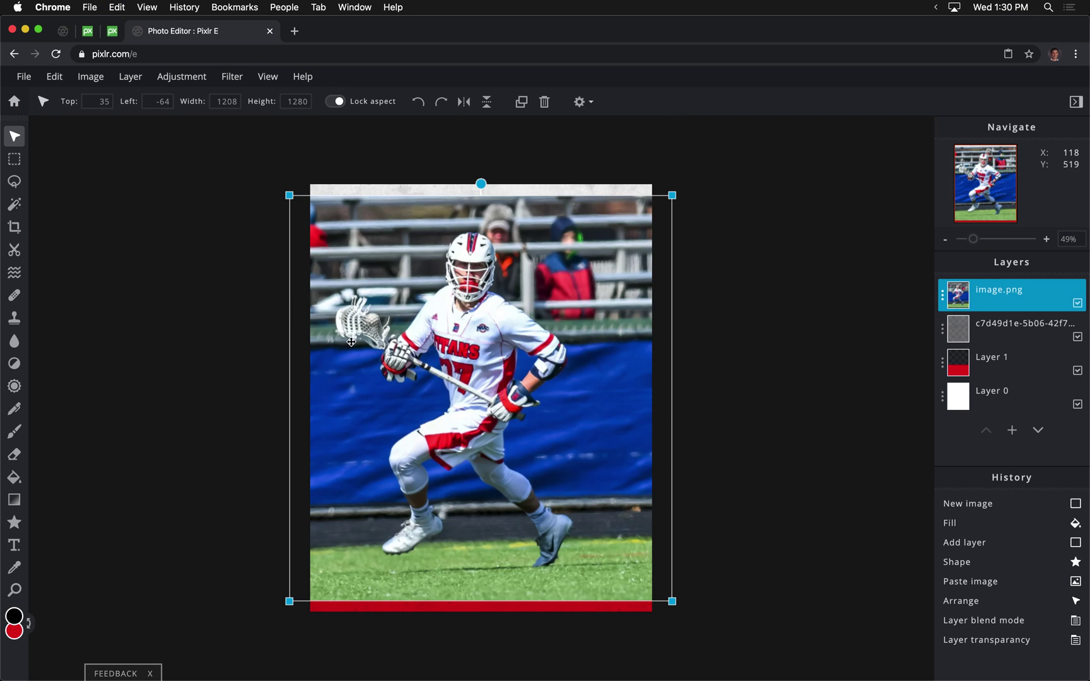
pyautogui.moveTo(474, 355); pyautogui.dragTo(482, 406)
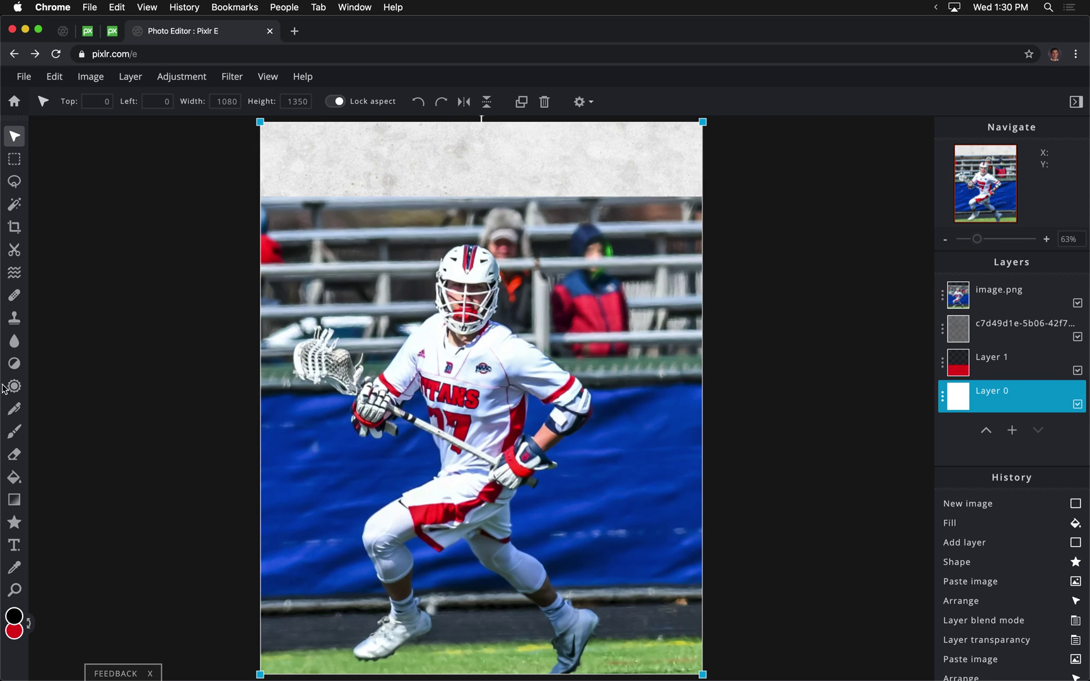
pyautogui.click(14, 249)
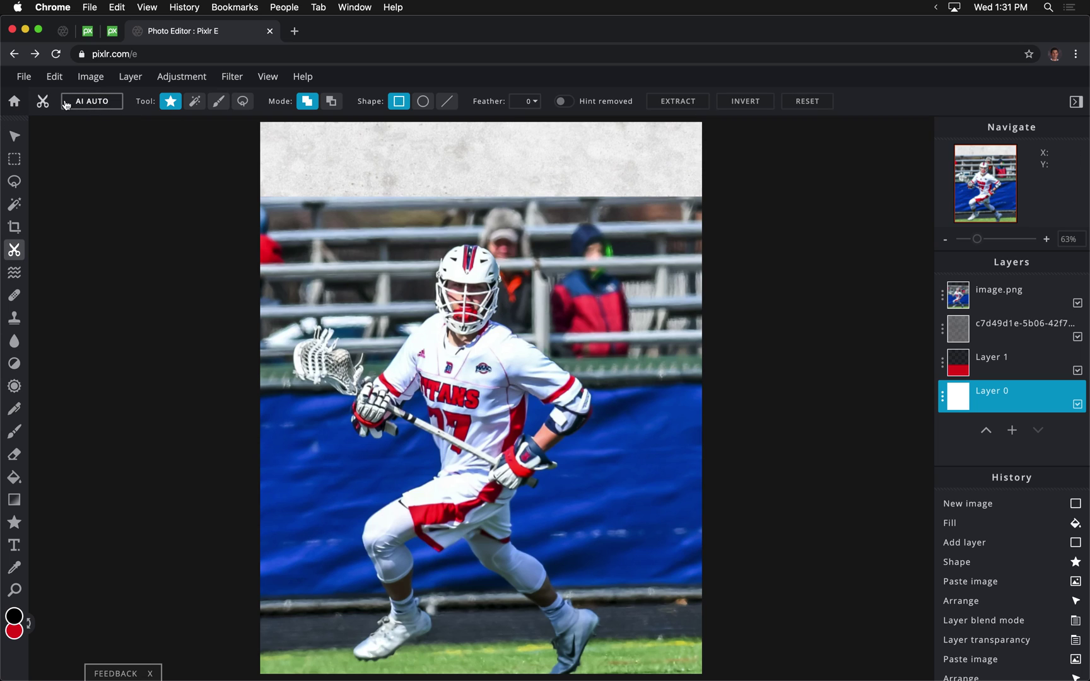
pyautogui.click(107, 107)
# - Undo an accidental background move, then nudge the lacrosse photo layer below the top strip
pyautogui.click(13, 137)
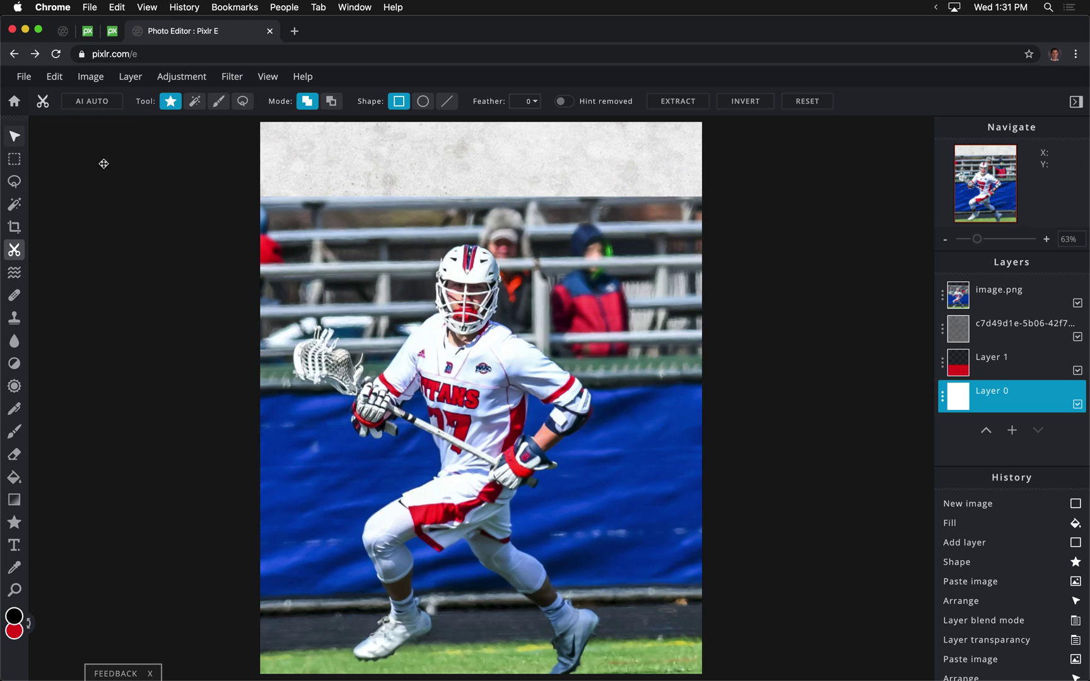
pyautogui.moveTo(417, 251); pyautogui.dragTo(421, 250)
pyautogui.hotkey('ctrl', 'z')
pyautogui.hotkey('ctrl', 'z')
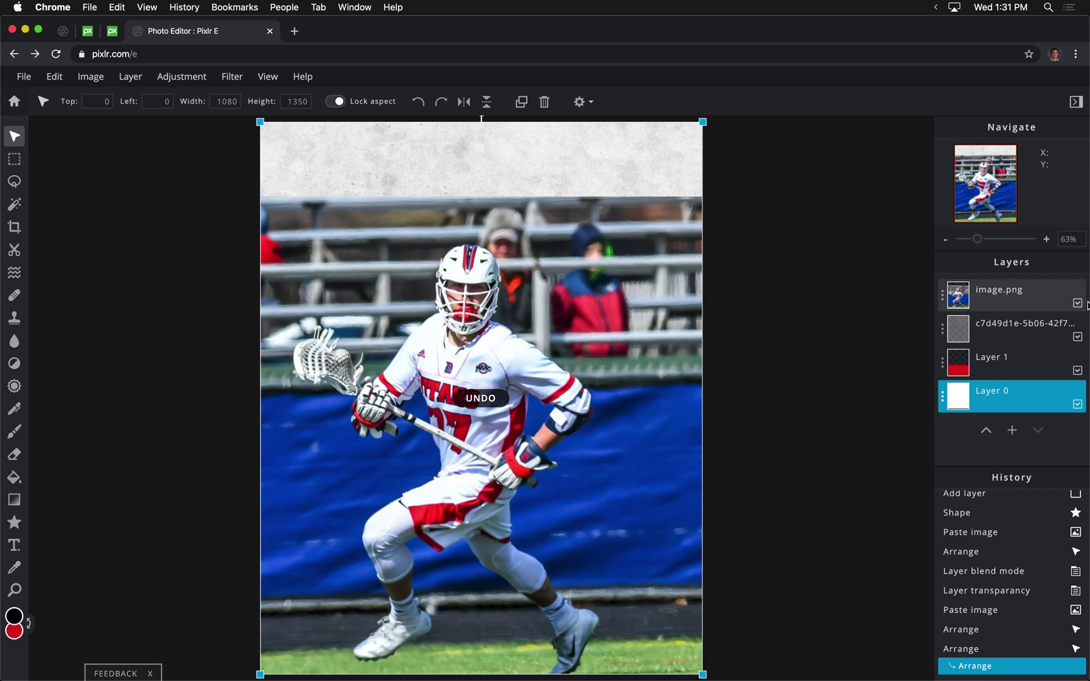
pyautogui.click(1003, 295)
pyautogui.moveTo(615, 366); pyautogui.dragTo(618, 344)
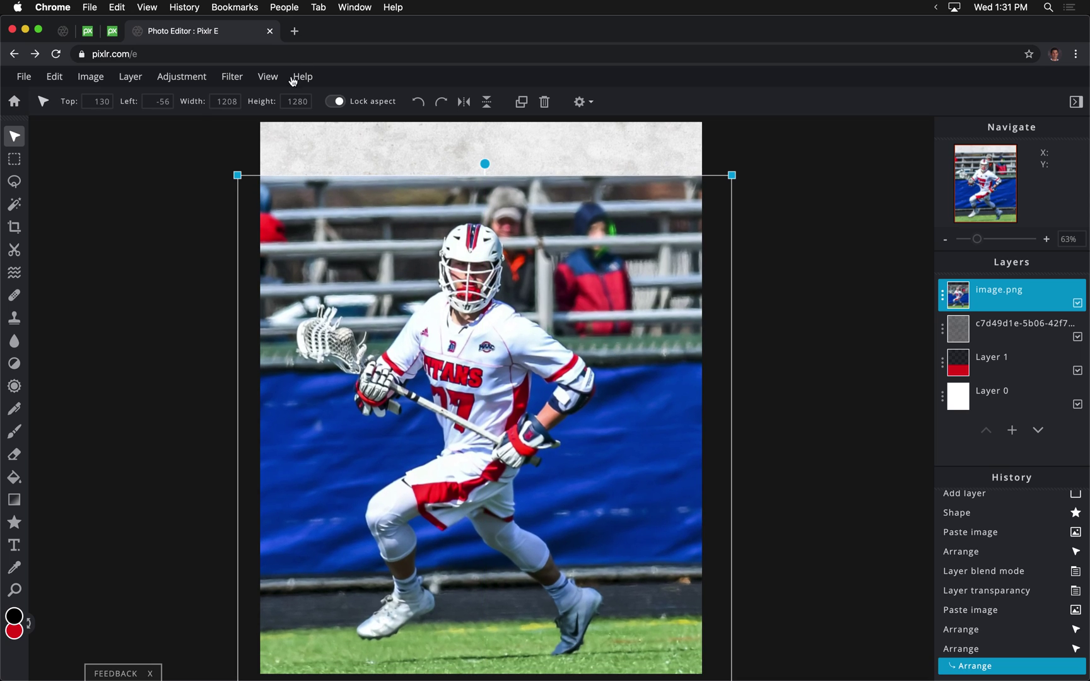
pyautogui.click(14, 250)
# - Brush the cutout mask over the player's helmet and the area beside it
pyautogui.click(218, 101)
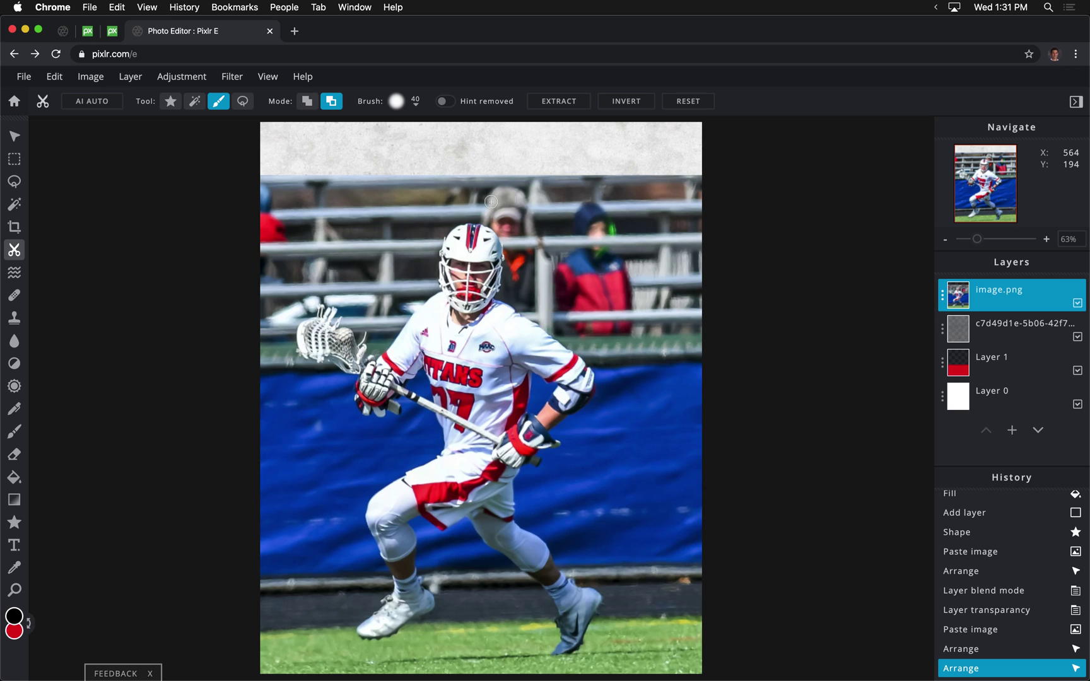
pyautogui.moveTo(462, 217)
pyautogui.mouseDown()
pyautogui.moveTo(502, 236)
pyautogui.moveTo(507, 277)
pyautogui.mouseUp()
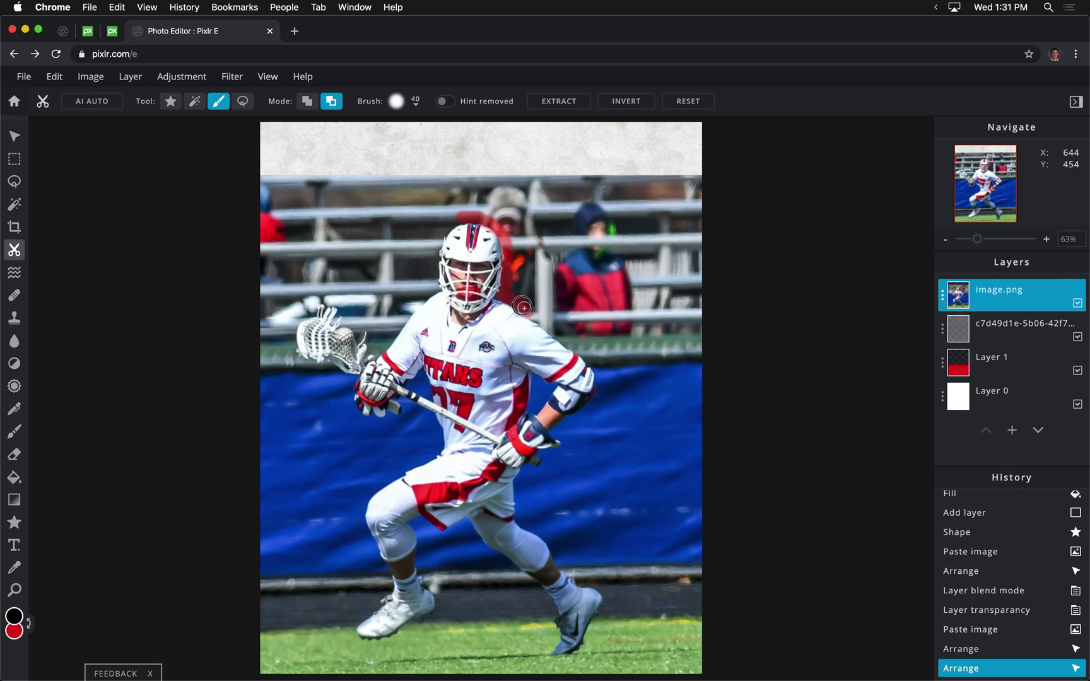
pyautogui.moveTo(518, 305); pyautogui.dragTo(522, 310)
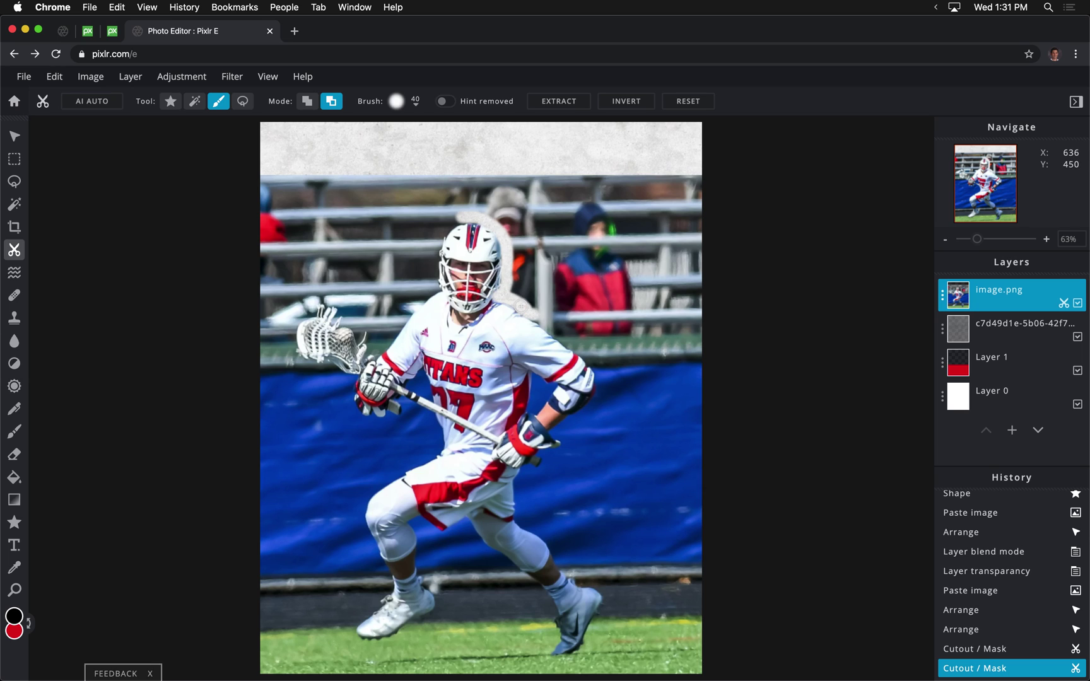
pyautogui.moveTo(521, 306); pyautogui.dragTo(521, 308)
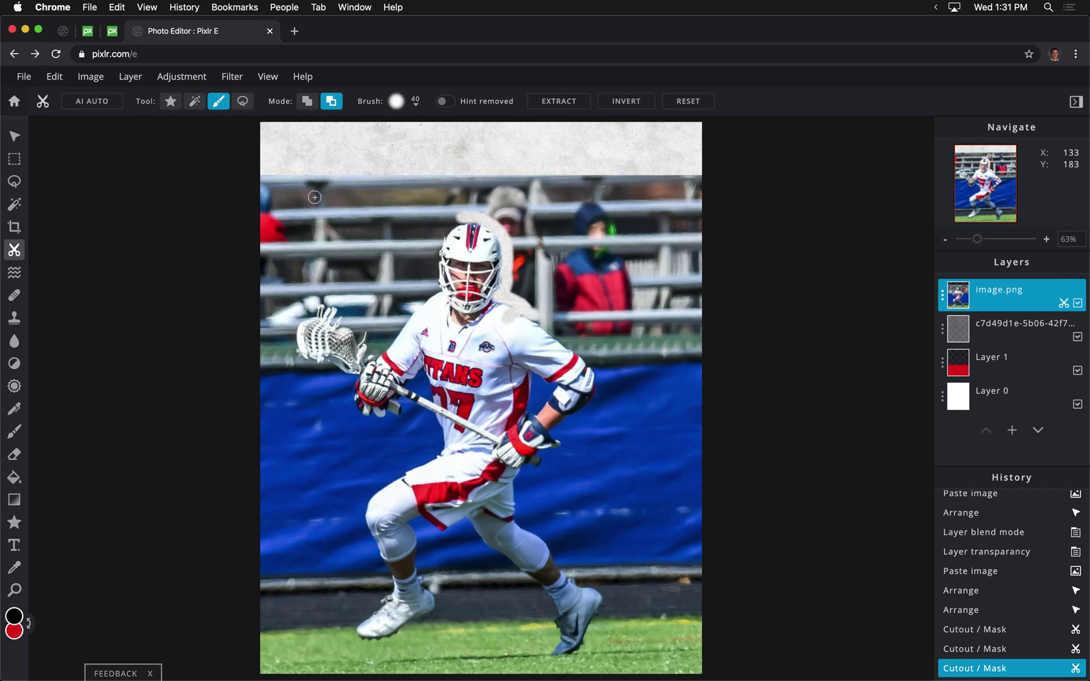
# - Add the shoulder area to the cutout and remove leftover background along the shoulder edge
pyautogui.click(308, 103)
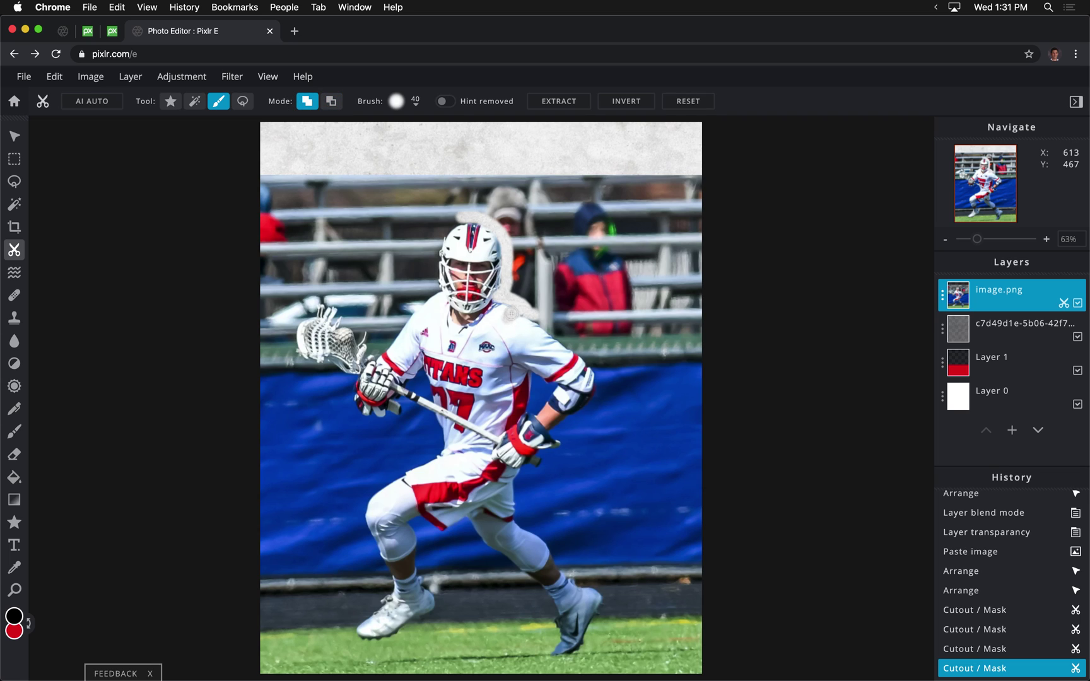
pyautogui.moveTo(516, 322); pyautogui.dragTo(503, 318)
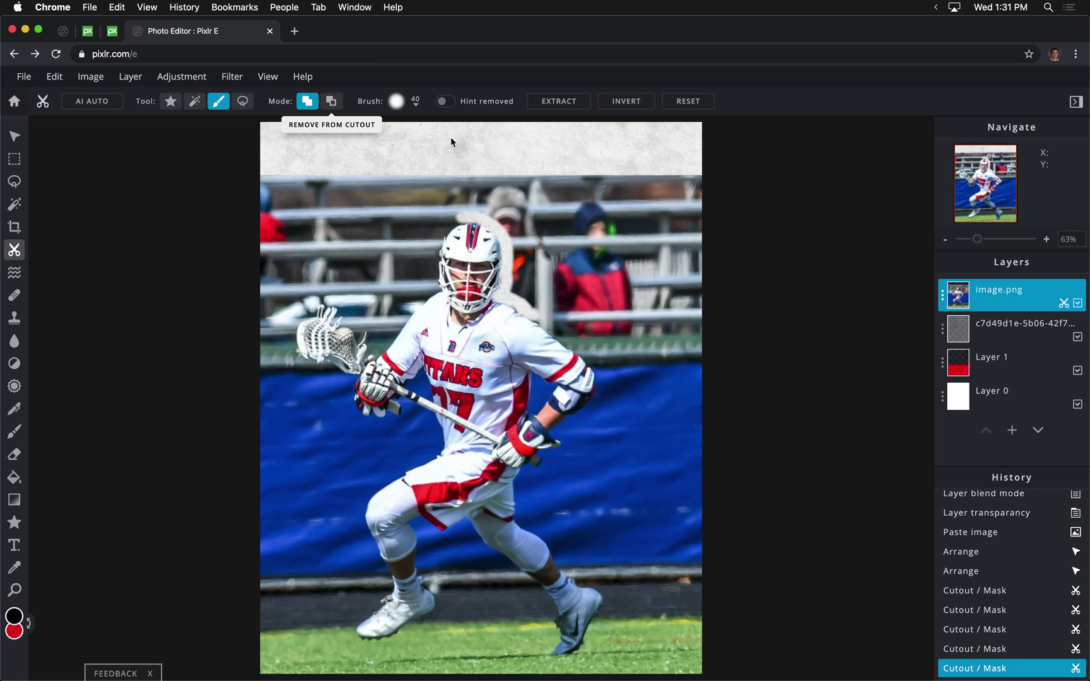
pyautogui.click(332, 101)
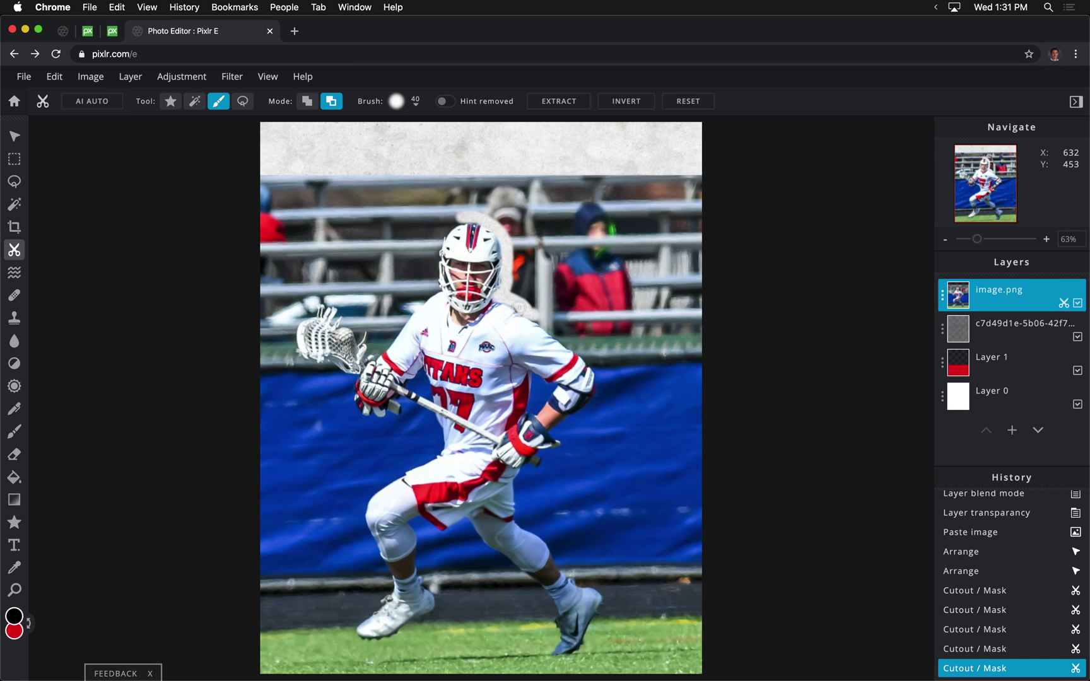
pyautogui.moveTo(517, 305); pyautogui.dragTo(575, 350)
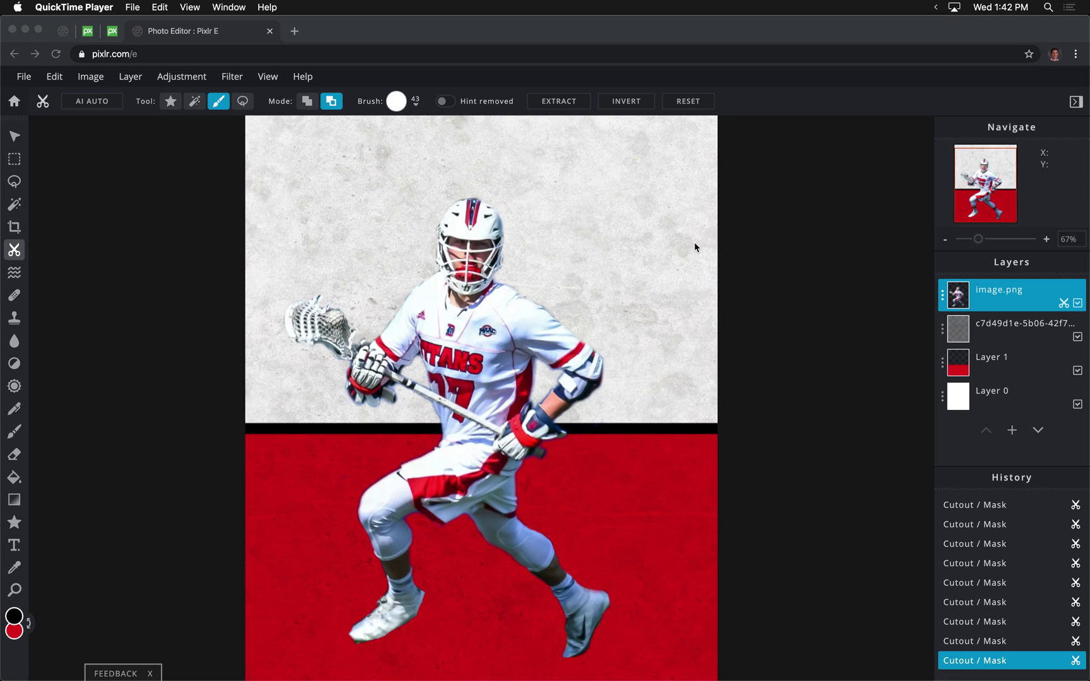
# - Zoom in to check the cutout edges, then hide the image.png player layer
pyautogui.click(12, 240)
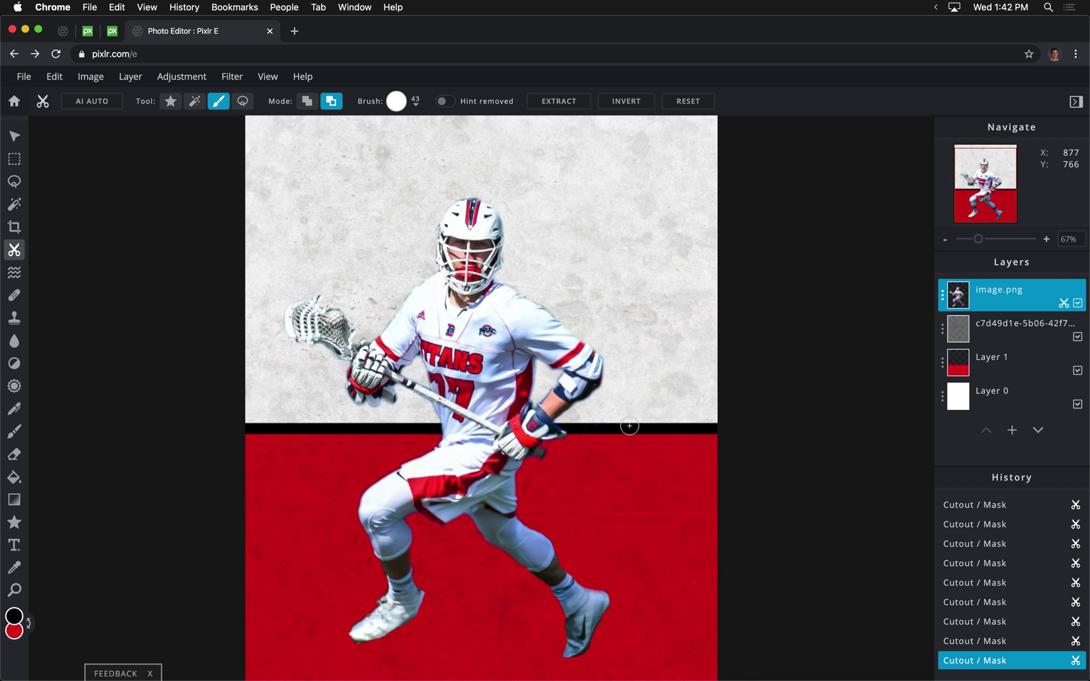
pyautogui.scroll(3, 625, 422)
pyautogui.scroll(2, 631, 421)
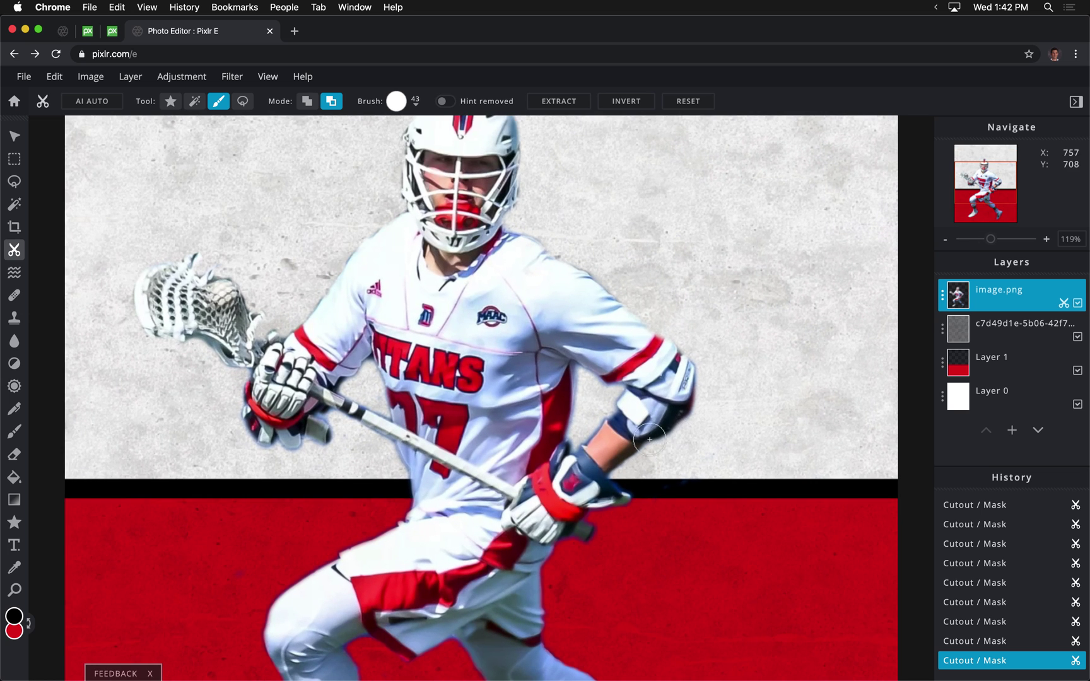
pyautogui.scroll(-5, 698, 434)
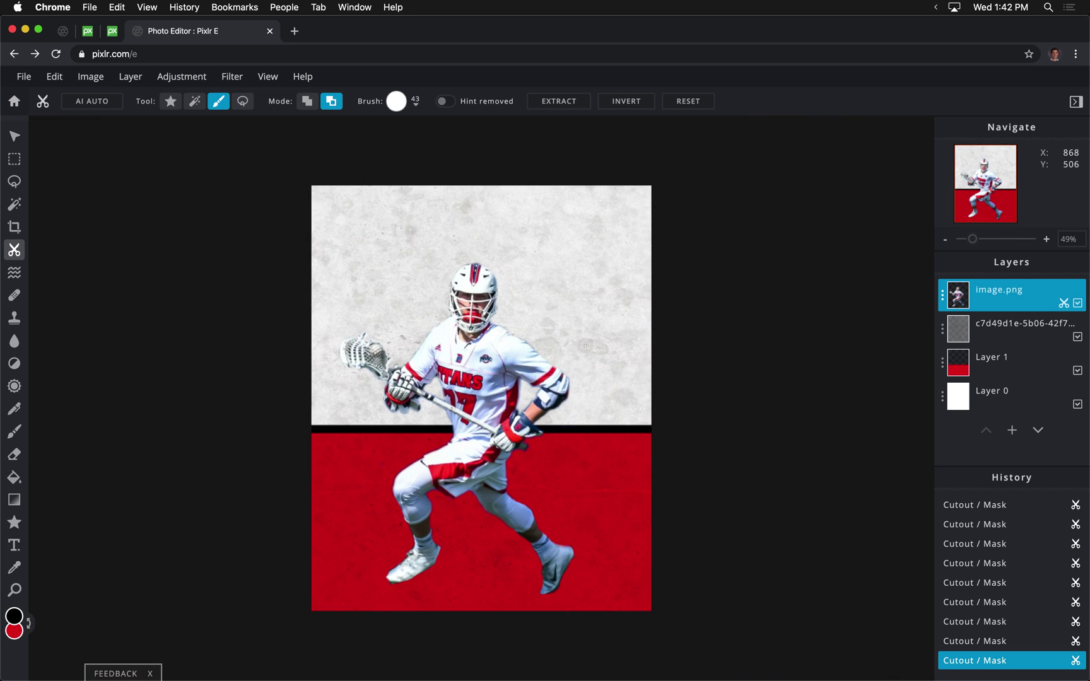
pyautogui.click(1077, 303)
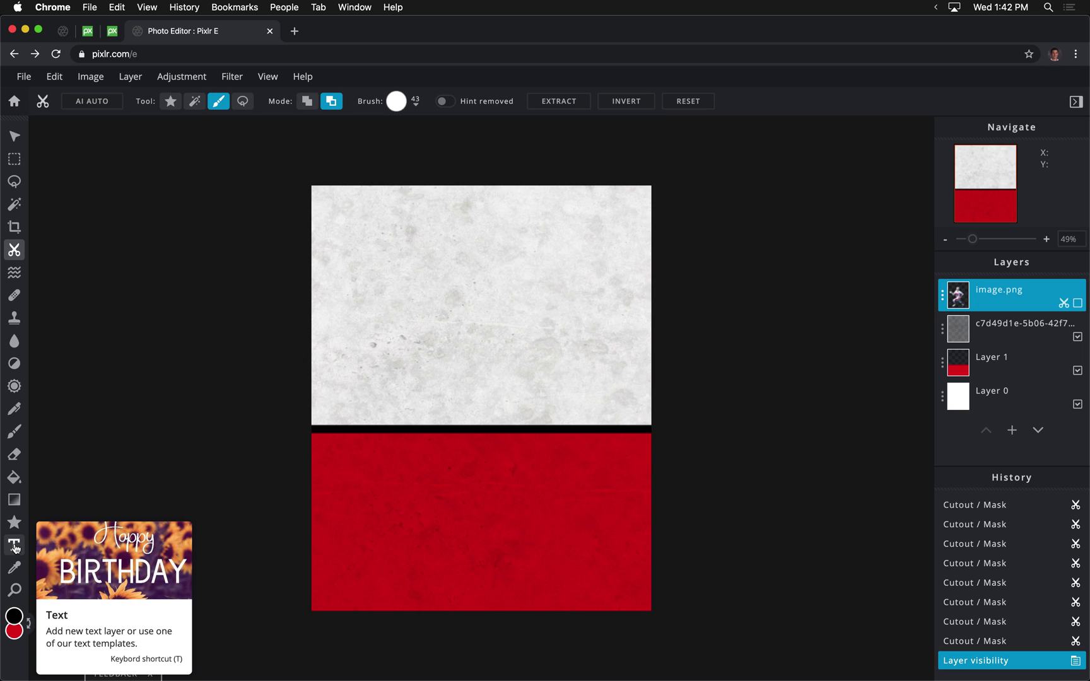
# - Add a new text layer reading 'TITANS'
pyautogui.click(14, 545)
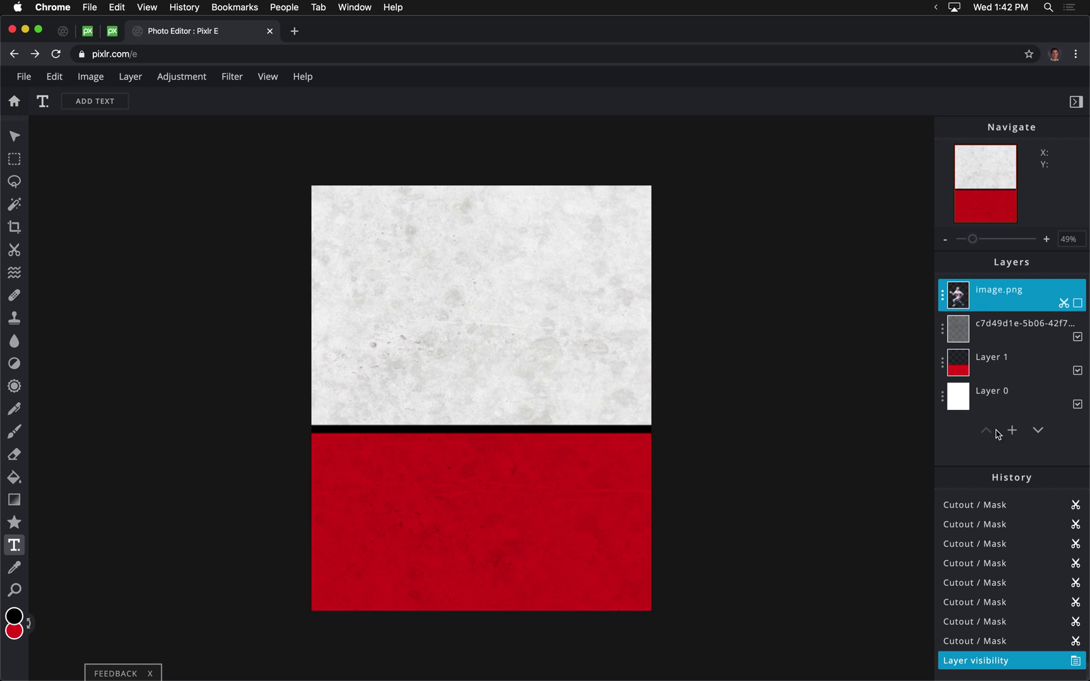
pyautogui.click(397, 279)
pyautogui.click(1012, 431)
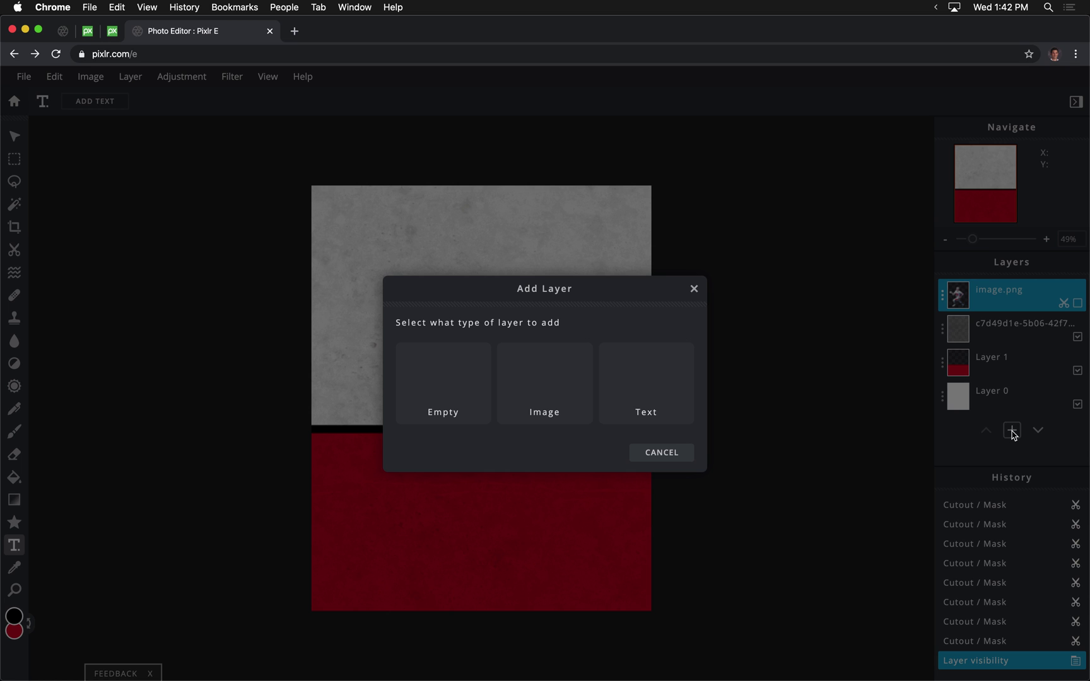
pyautogui.click(659, 385)
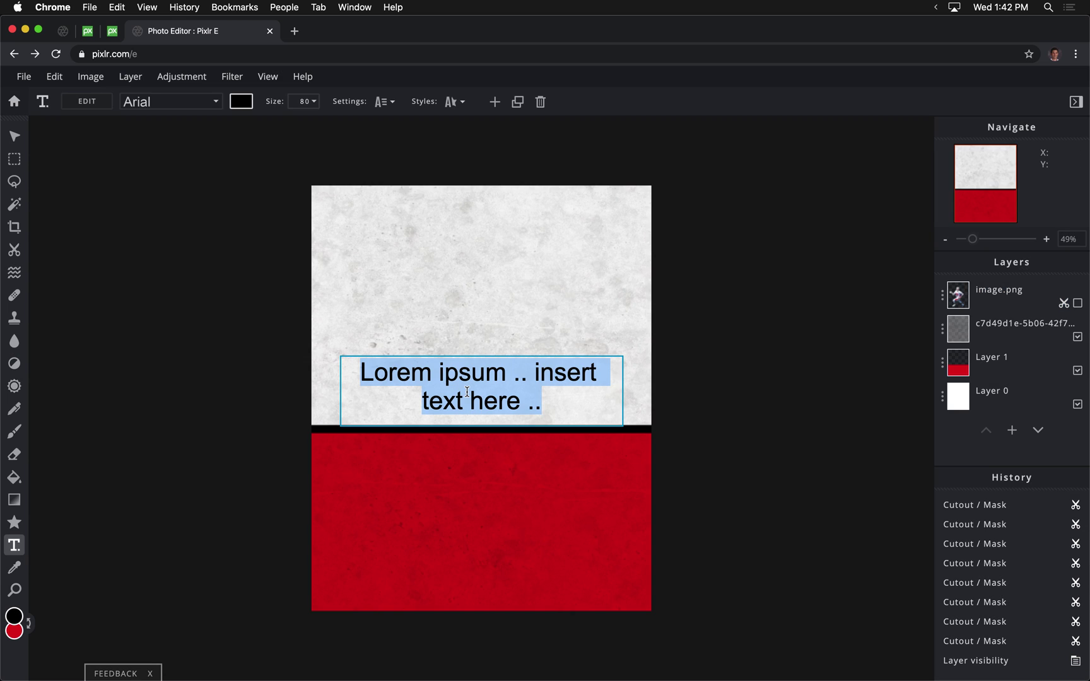
pyautogui.write('TITANS')
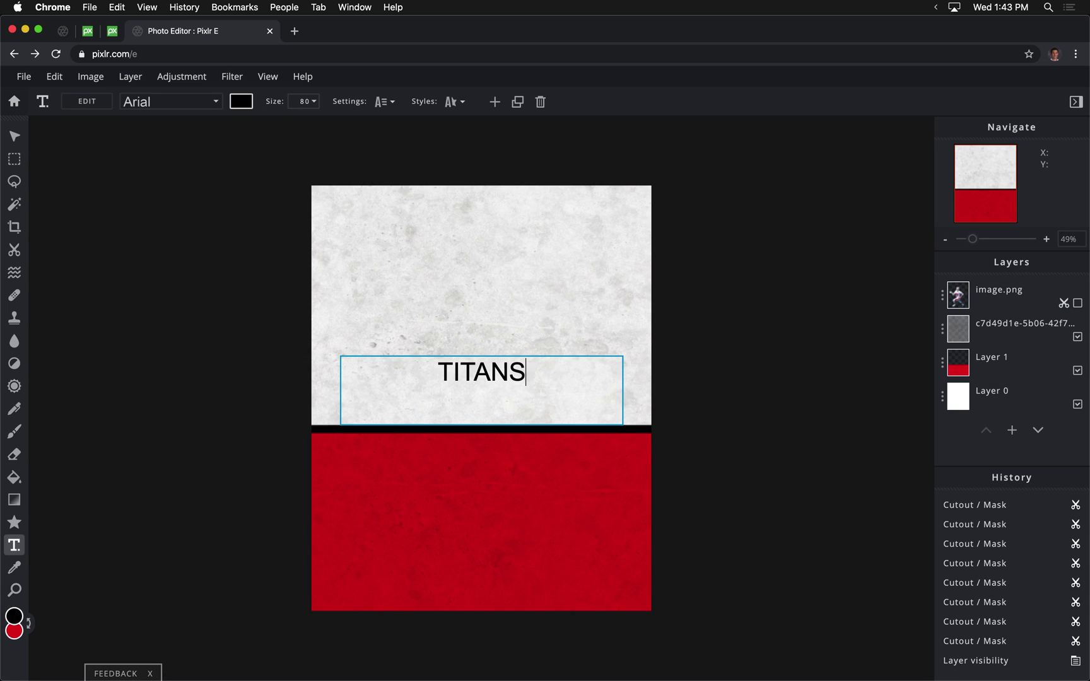
# - Move TITANS up near the top of the grey panel
pyautogui.click(13, 137)
pyautogui.moveTo(466, 320); pyautogui.dragTo(475, 268)
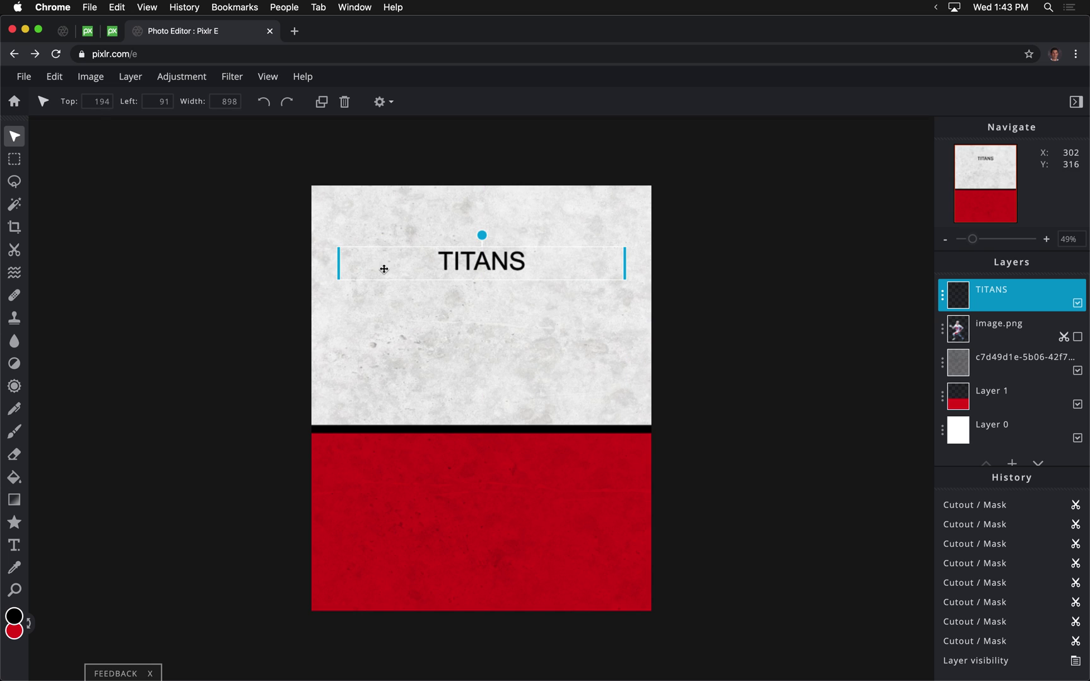
pyautogui.click(15, 544)
# - Preview Sun Pepper, a bold condensed font and Earth And Sky on TITANS
pyautogui.click(140, 106)
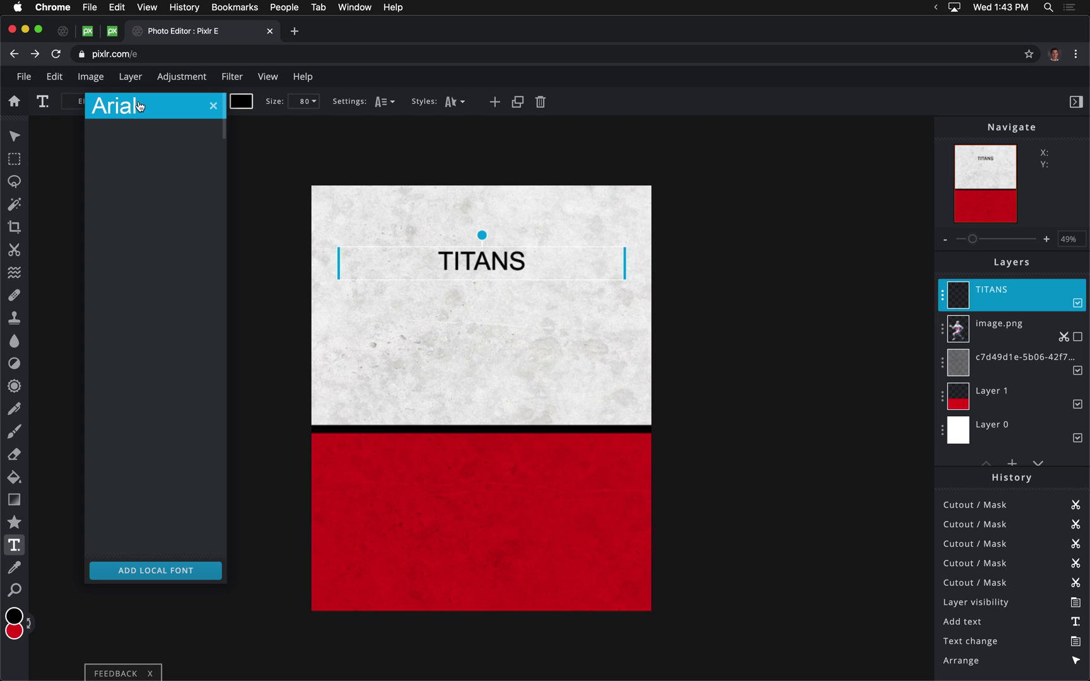
pyautogui.scroll(-5, 159, 348)
pyautogui.click(177, 104)
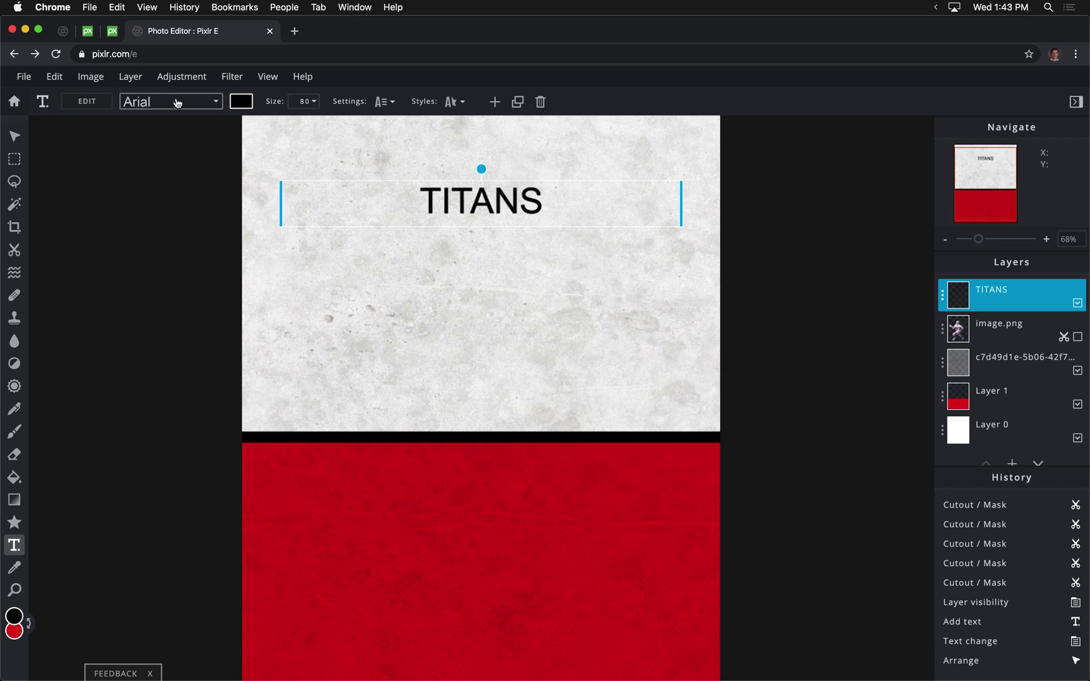
pyautogui.click(173, 106)
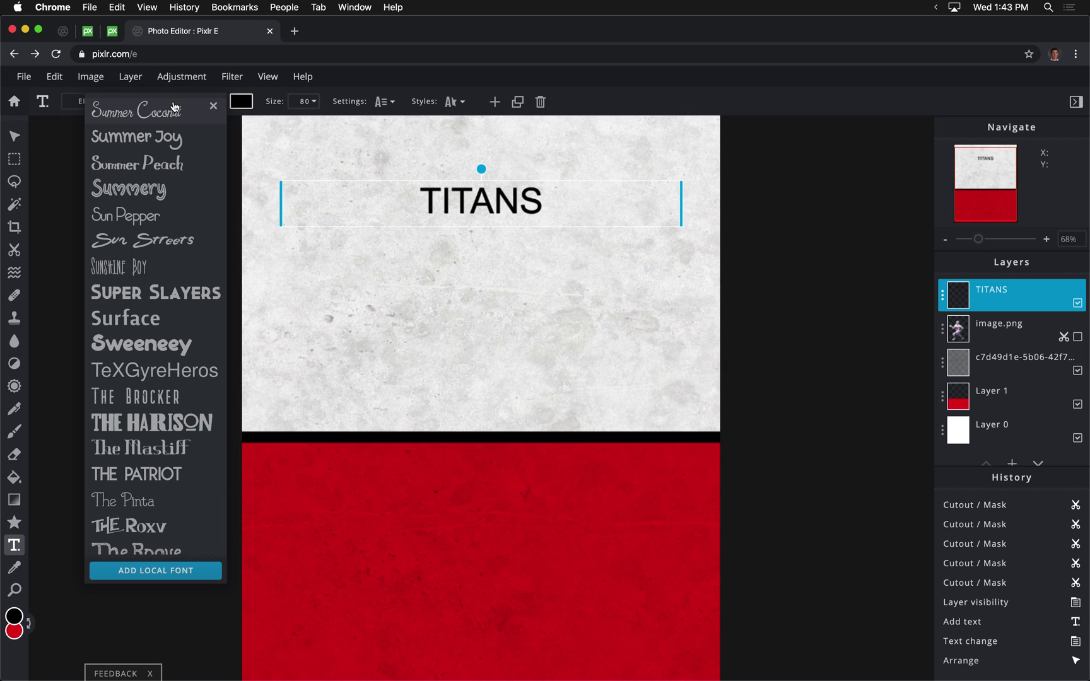
pyautogui.click(169, 215)
pyautogui.scroll(10, 201, 384)
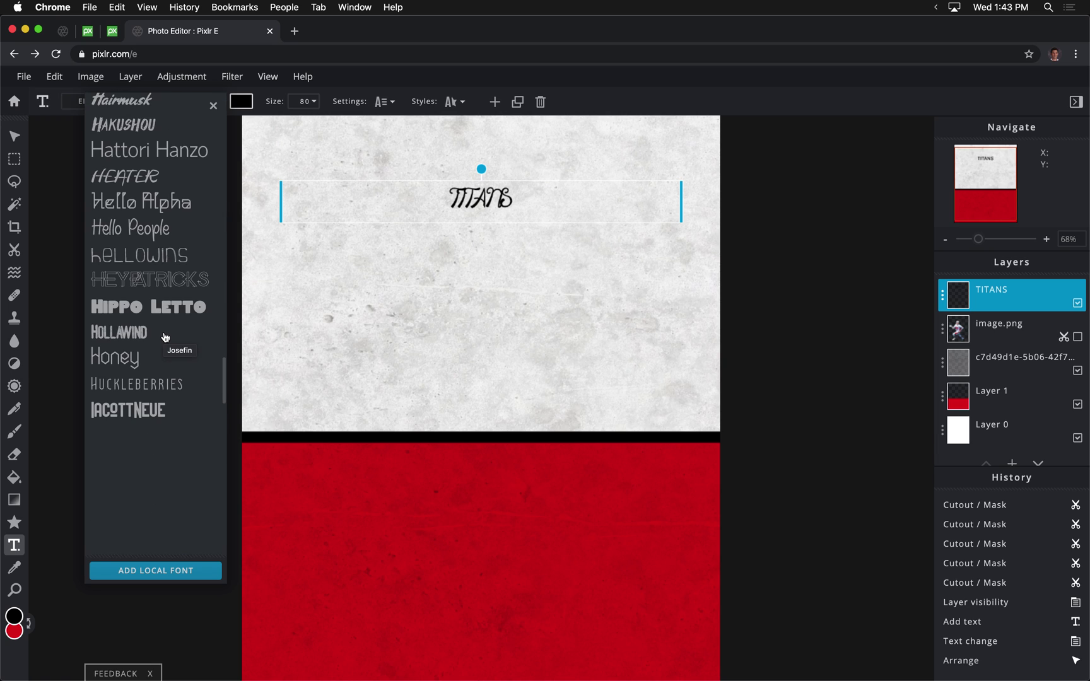
pyautogui.click(163, 338)
pyautogui.scroll(15, 162, 336)
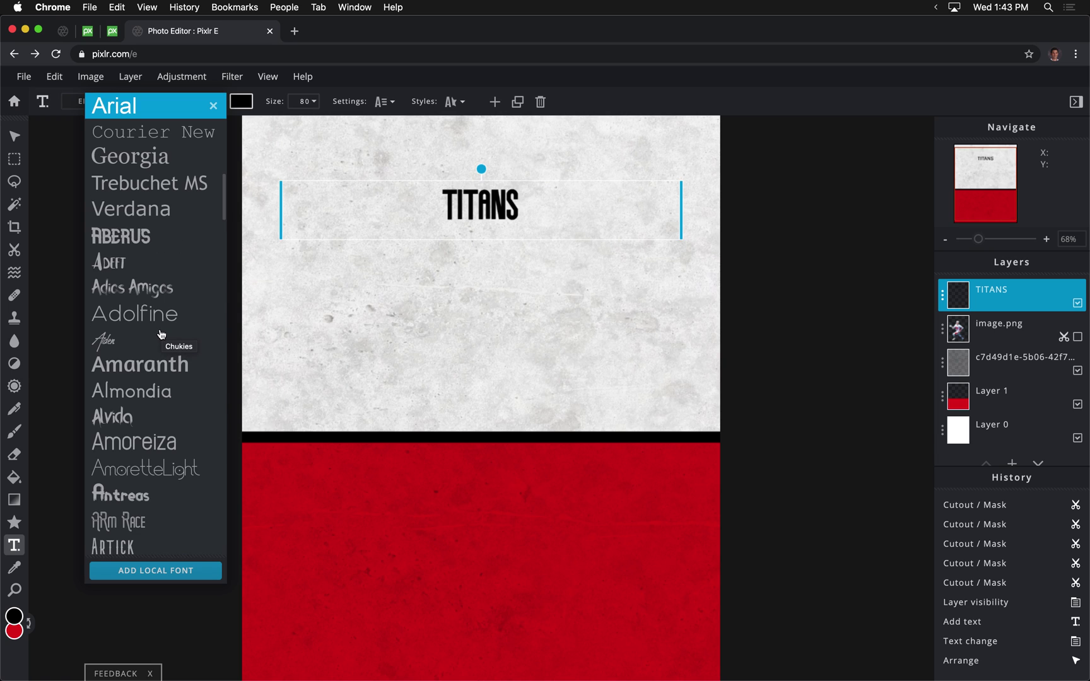
pyautogui.scroll(-10, 152, 330)
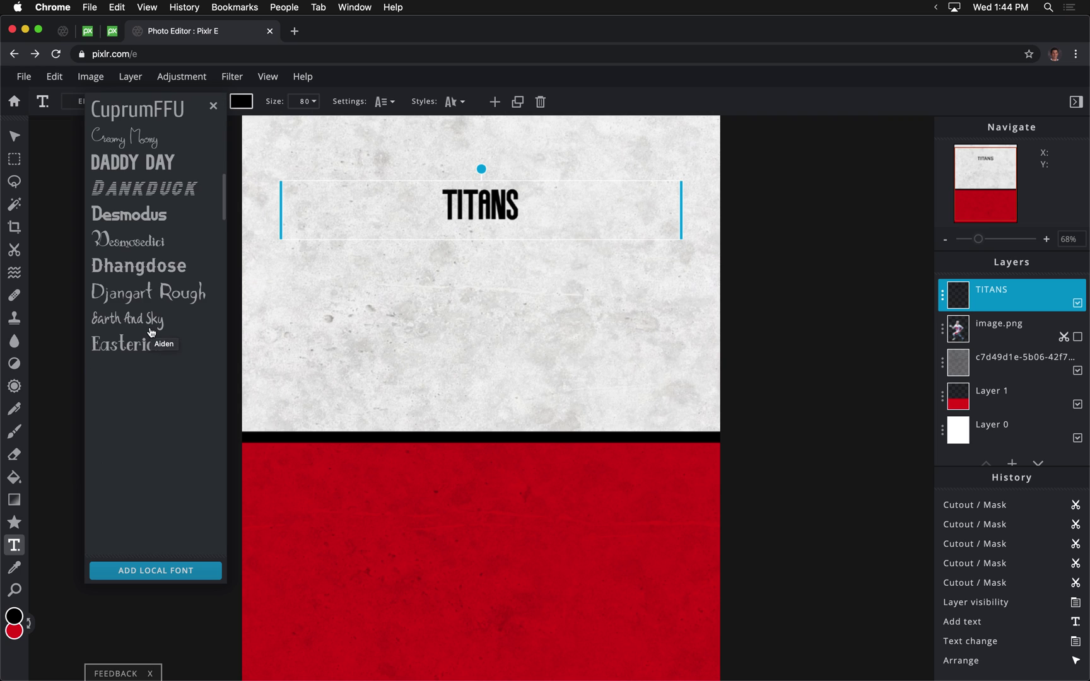
pyautogui.click(152, 330)
# - Try another decorative font, then settle on JUNEVILLE for TITANS
pyautogui.scroll(-1, 152, 332)
pyautogui.scroll(-10, 151, 332)
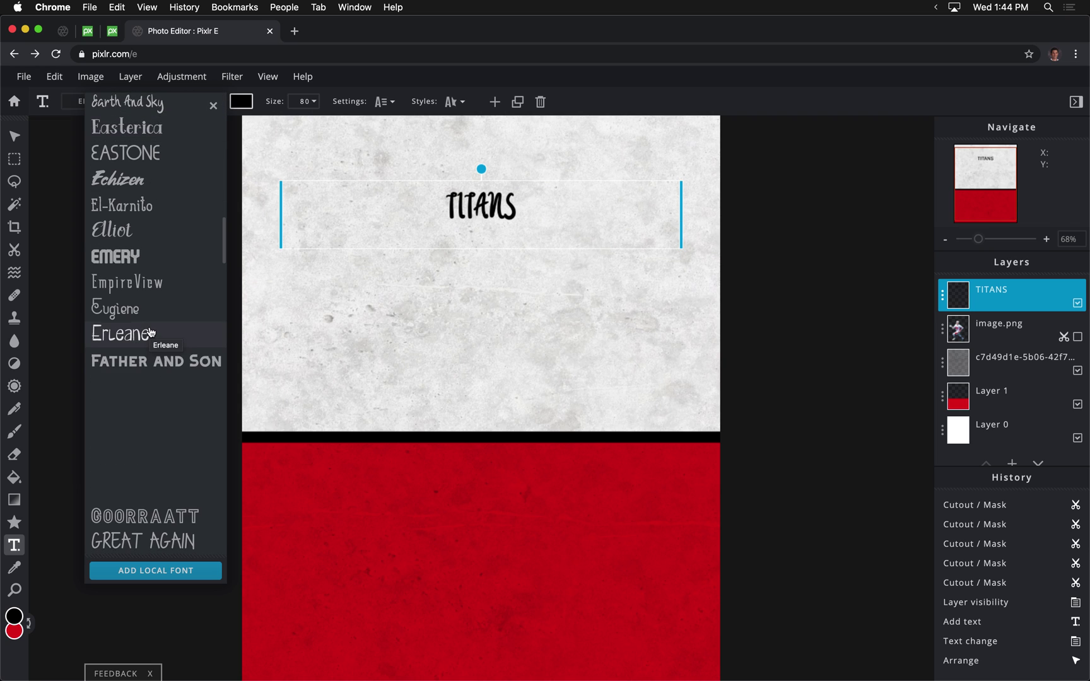
pyautogui.scroll(-8, 151, 333)
pyautogui.click(151, 332)
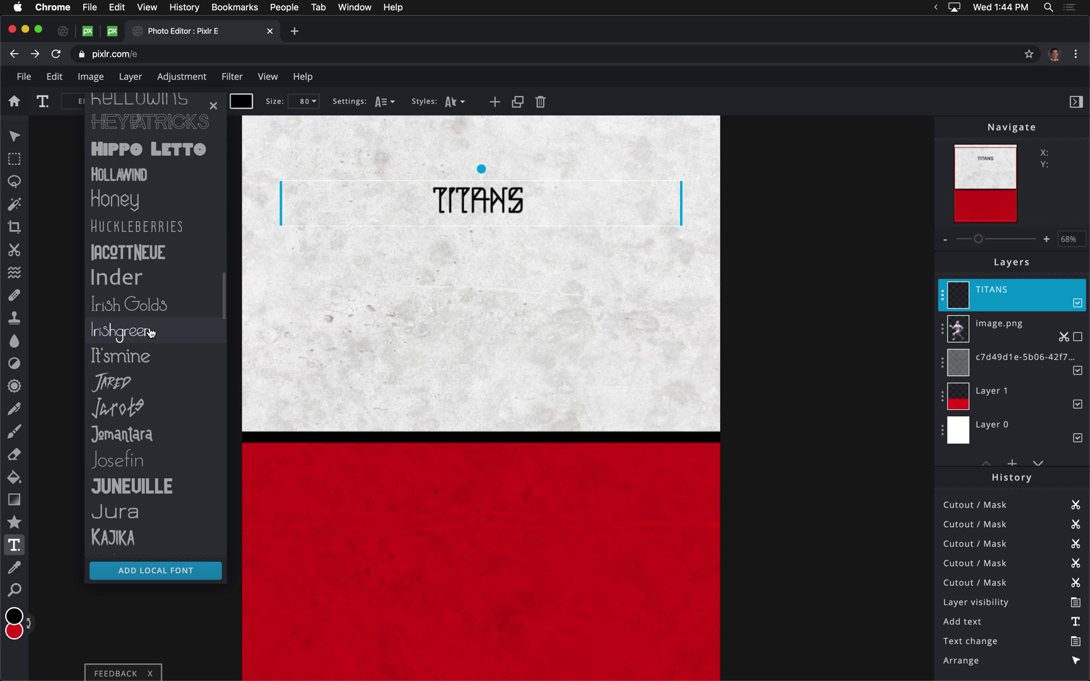
pyautogui.click(147, 484)
pyautogui.click(146, 483)
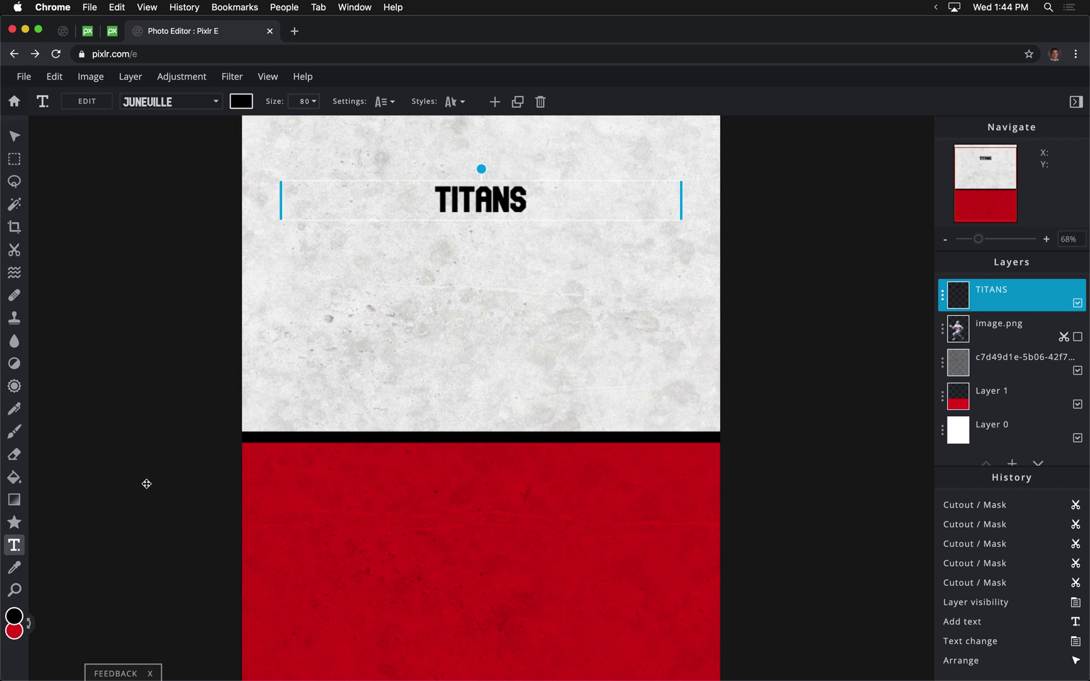
# - Set TITANS to size 375 and widen its text box over the grey panel
pyautogui.click(313, 105)
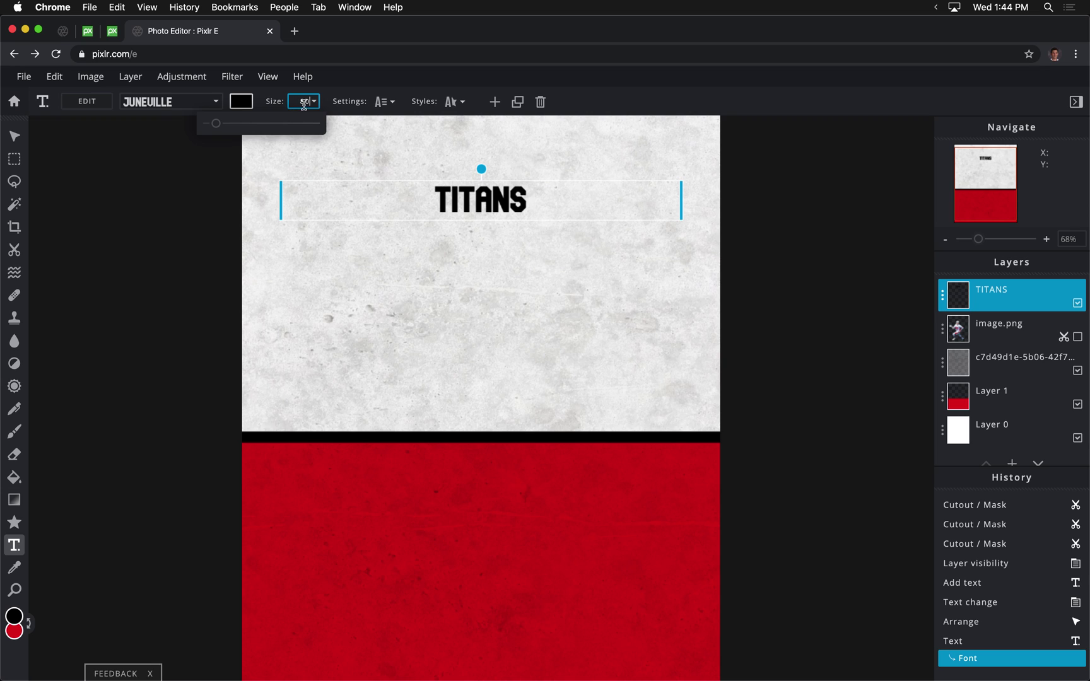
pyautogui.doubleClick(304, 105)
pyautogui.write('37')
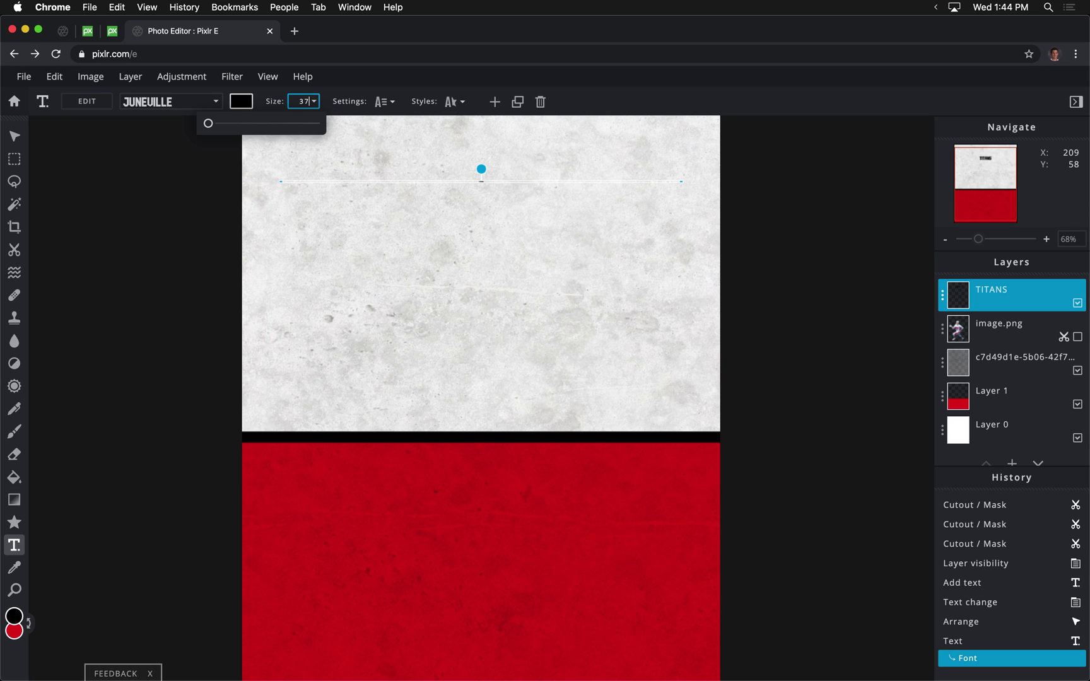
pyautogui.write('5')
pyautogui.press('Return')
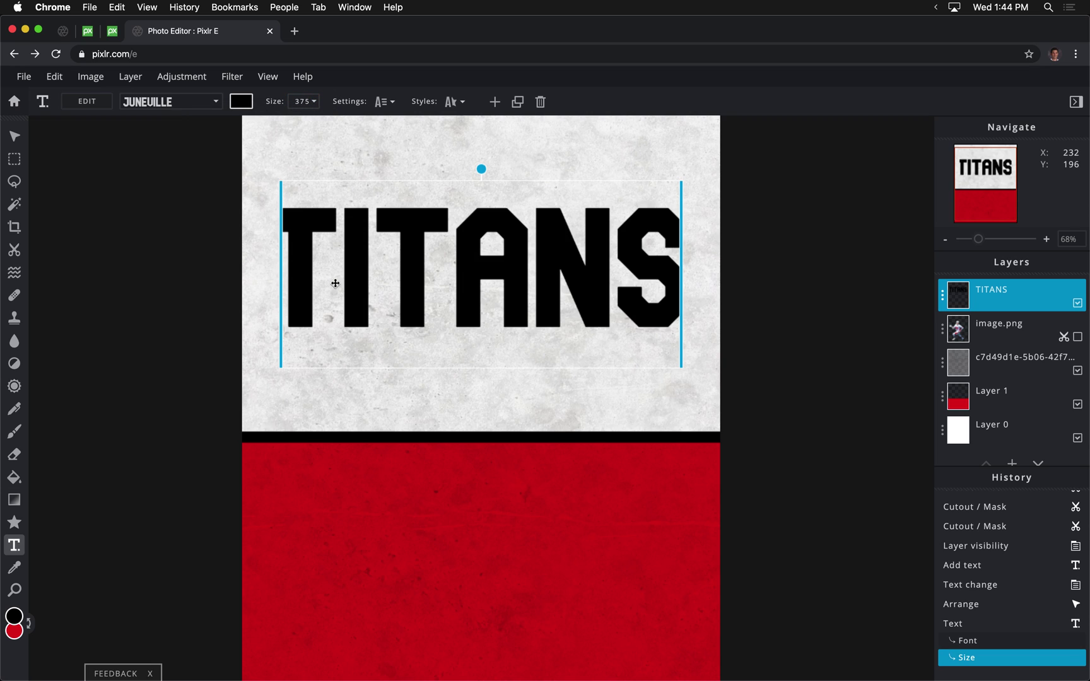
pyautogui.moveTo(284, 269); pyautogui.dragTo(209, 274)
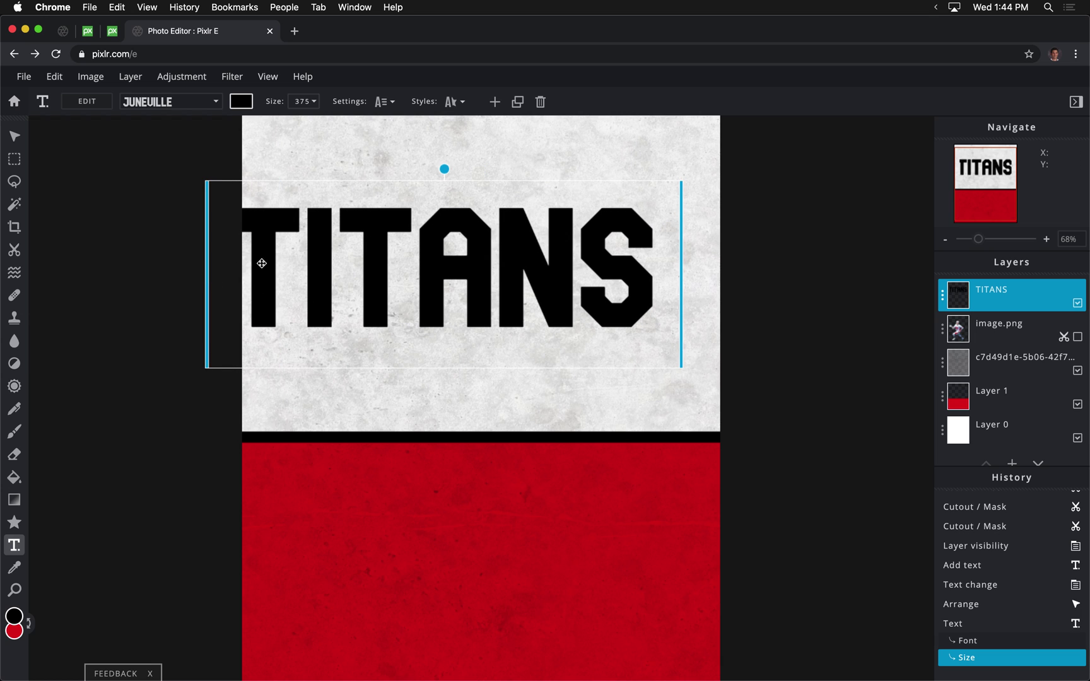
pyautogui.moveTo(360, 258); pyautogui.dragTo(373, 260)
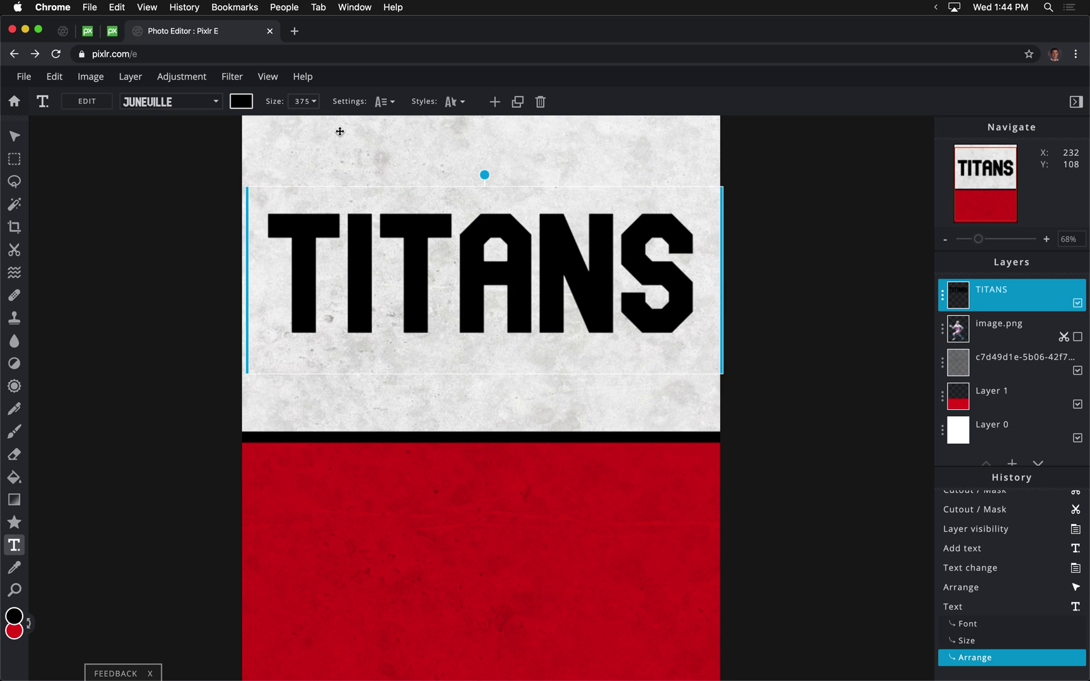
# - Raise letter spacing to 25 and stretch TITANS across the full panel width, re-centred
pyautogui.click(391, 103)
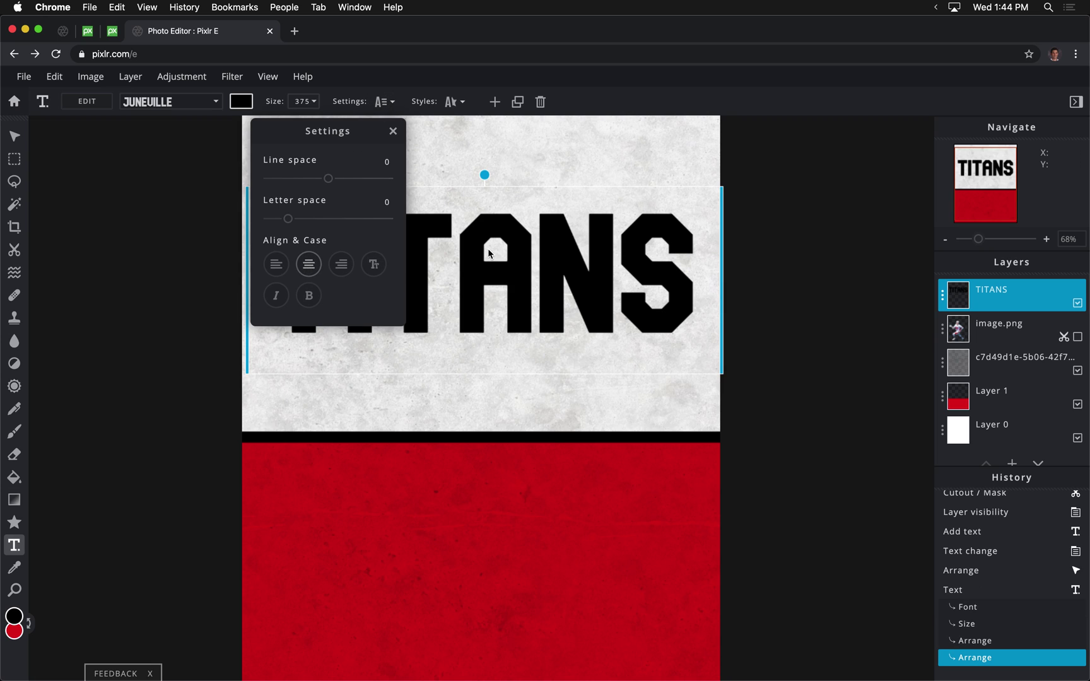
pyautogui.moveTo(307, 225)
pyautogui.mouseDown()
pyautogui.moveTo(336, 224)
pyautogui.moveTo(314, 227)
pyautogui.mouseUp()
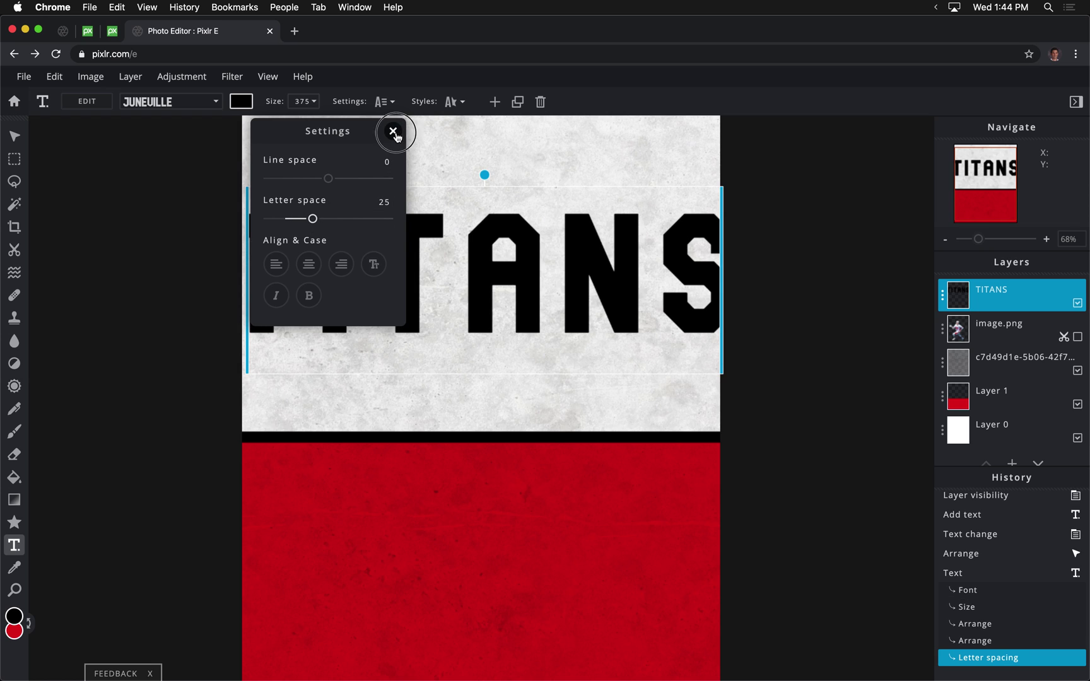
pyautogui.click(393, 130)
pyautogui.moveTo(486, 264); pyautogui.dragTo(490, 265)
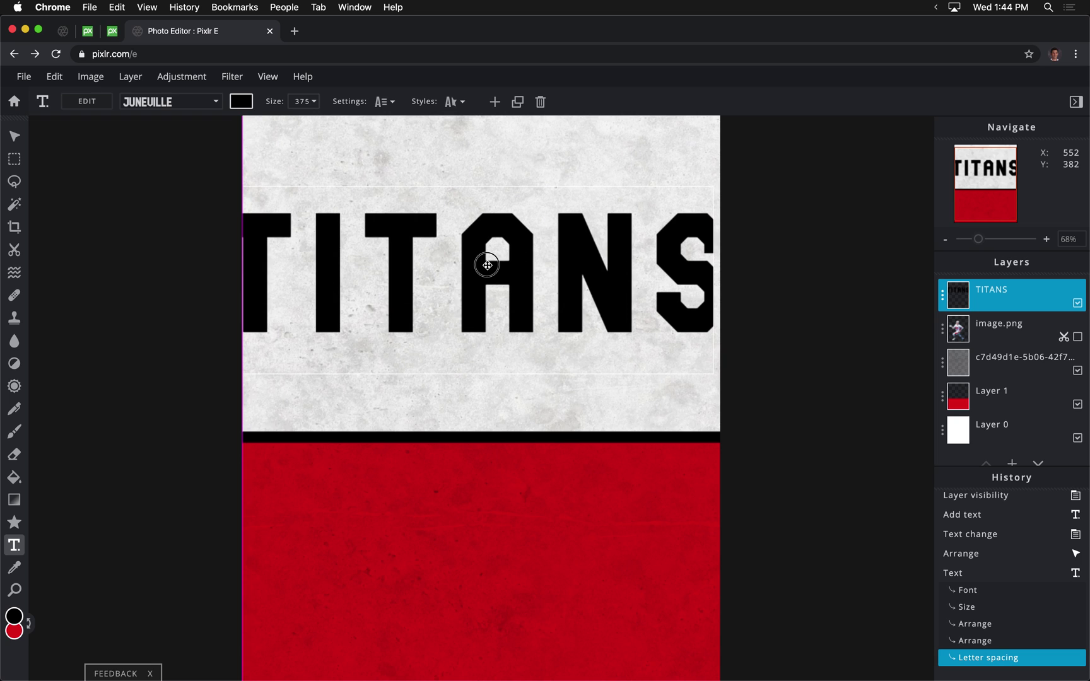
pyautogui.moveTo(710, 305); pyautogui.dragTo(778, 309)
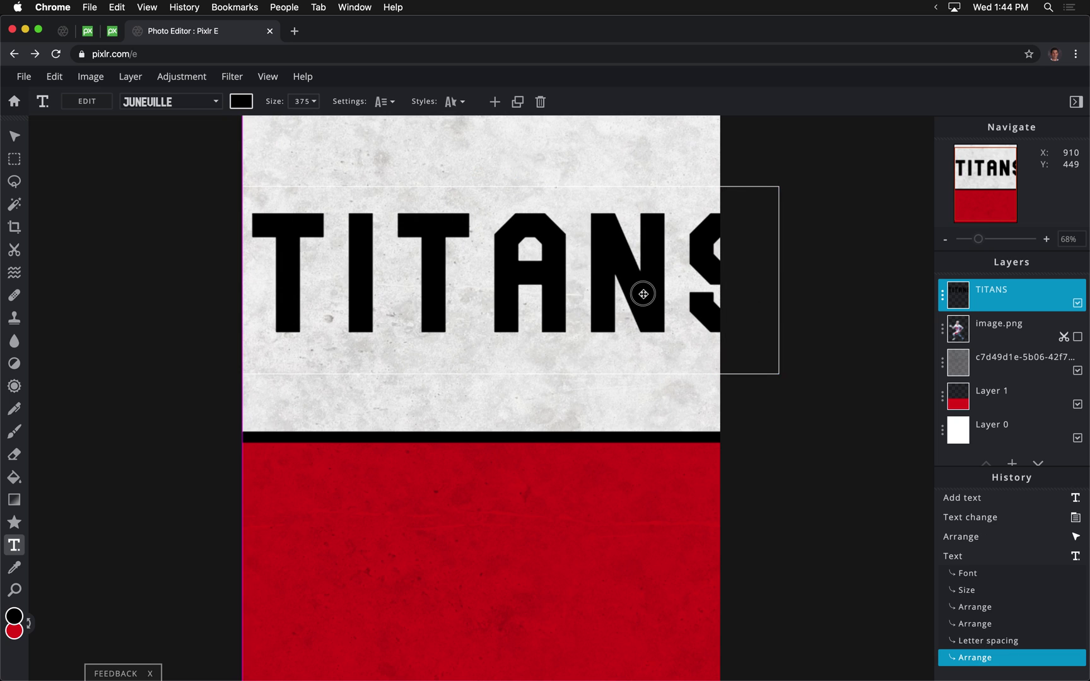
pyautogui.moveTo(643, 294); pyautogui.dragTo(613, 292)
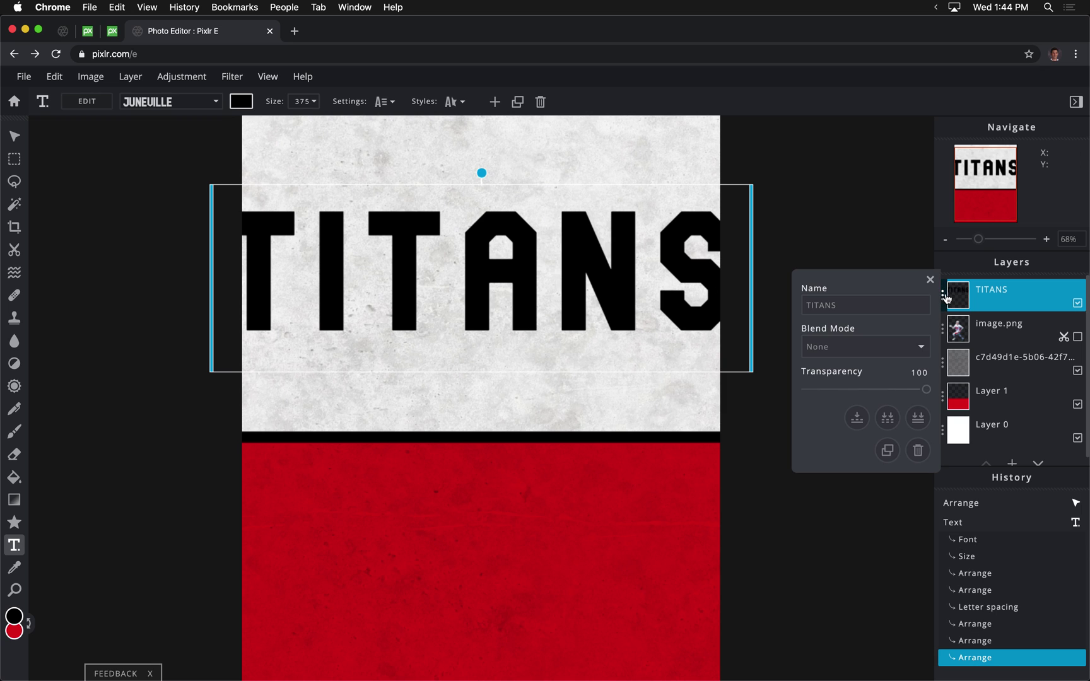
# - Fade TITANS to 18 transparency and make the image.png player layer visible again
pyautogui.click(942, 295)
pyautogui.moveTo(924, 389); pyautogui.dragTo(826, 392)
pyautogui.click(1037, 338)
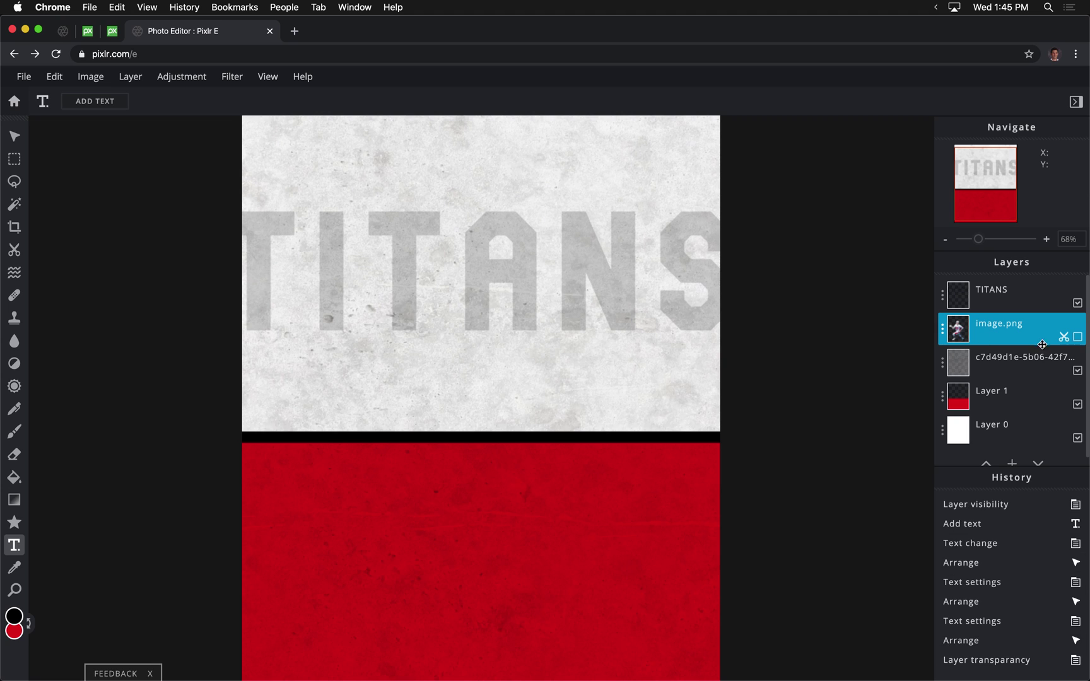
pyautogui.click(1078, 337)
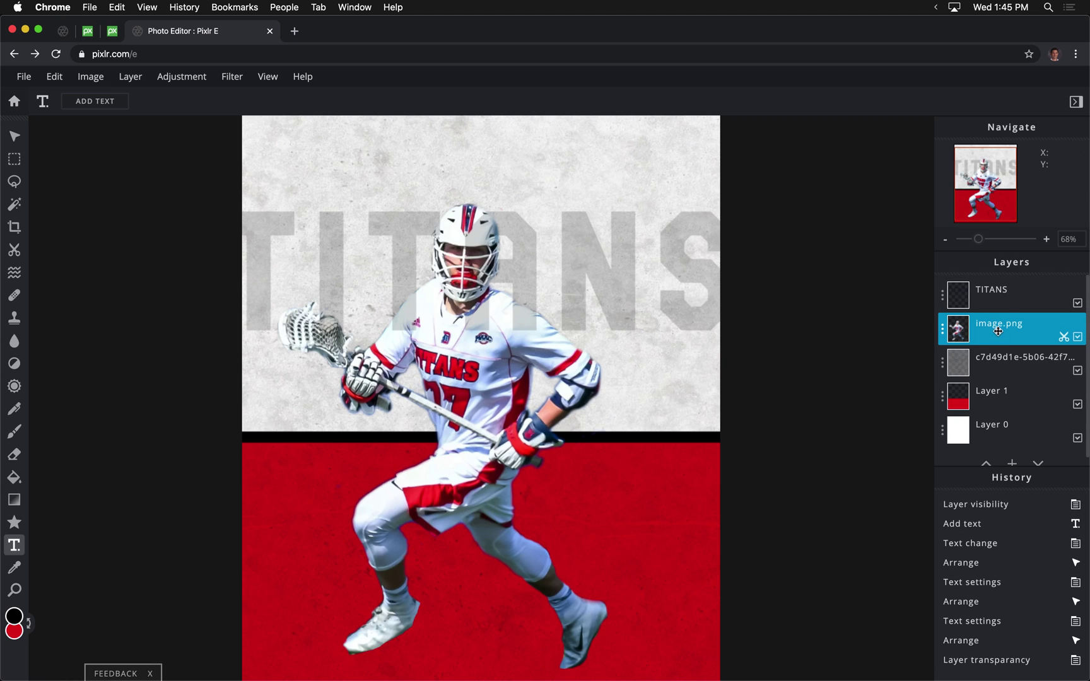
# - Move the player layer above TITANS and lower him on the canvas
pyautogui.moveTo(997, 330); pyautogui.dragTo(1005, 295)
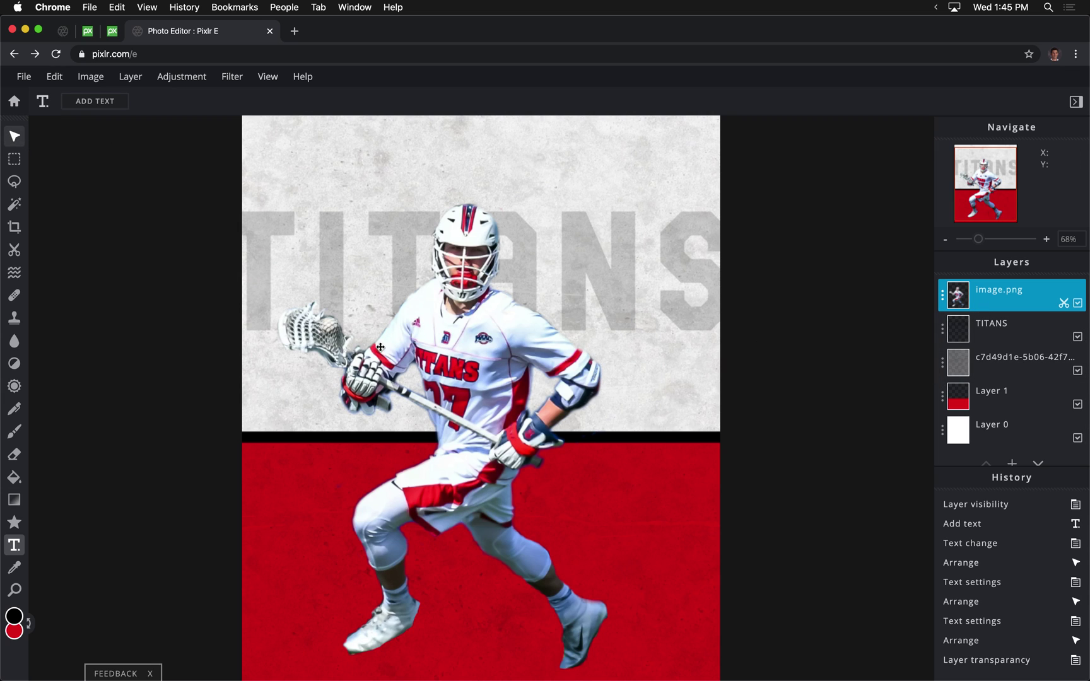
pyautogui.click(14, 136)
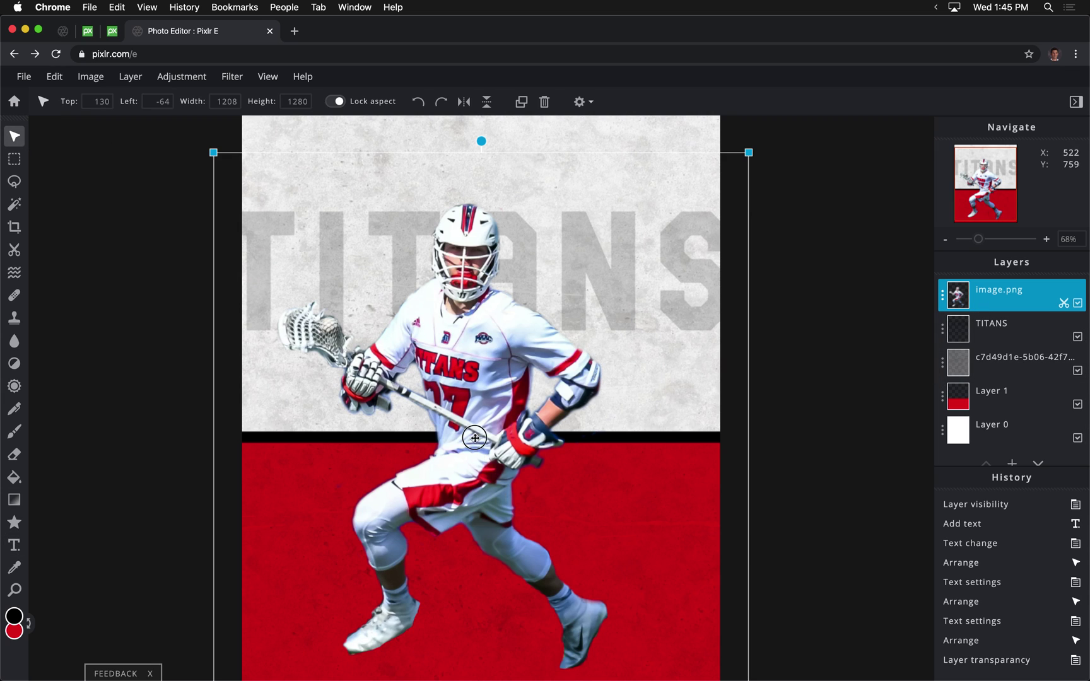
pyautogui.moveTo(474, 431); pyautogui.dragTo(474, 482)
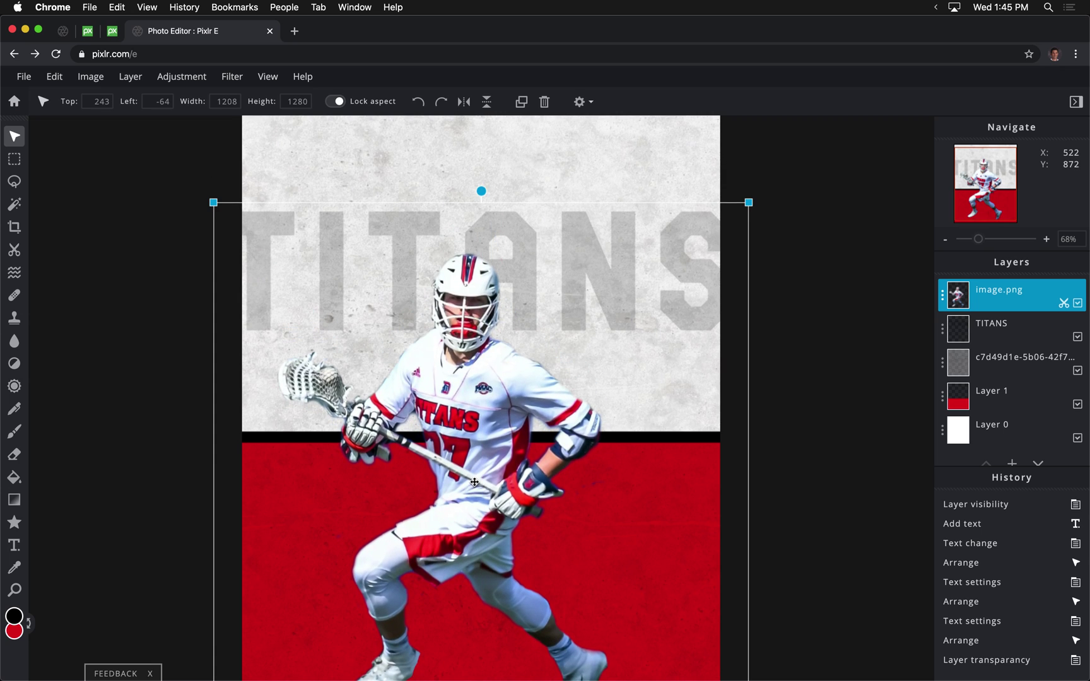
# - Add a new empty layer on top and pick the Brush tool
pyautogui.click(1011, 463)
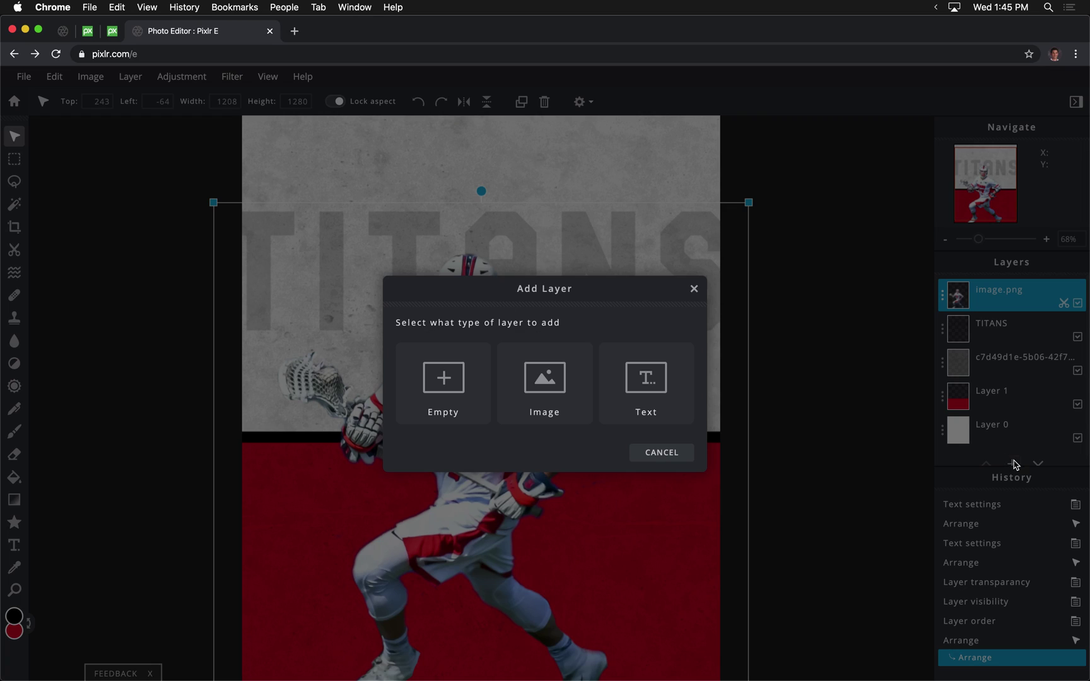
pyautogui.click(446, 386)
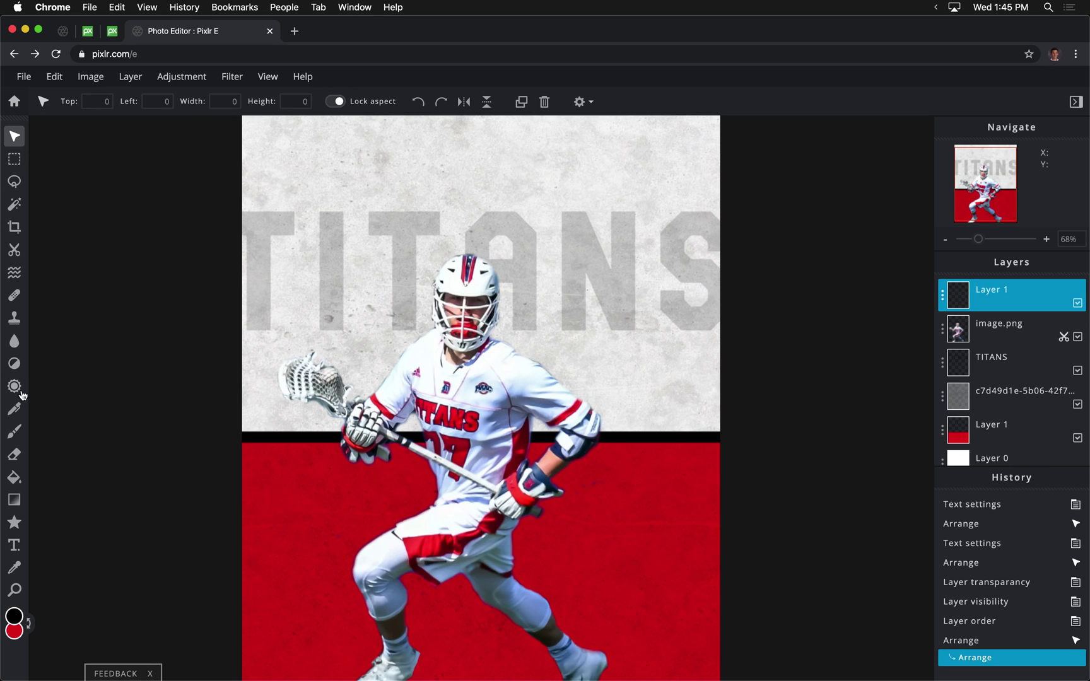
pyautogui.click(12, 434)
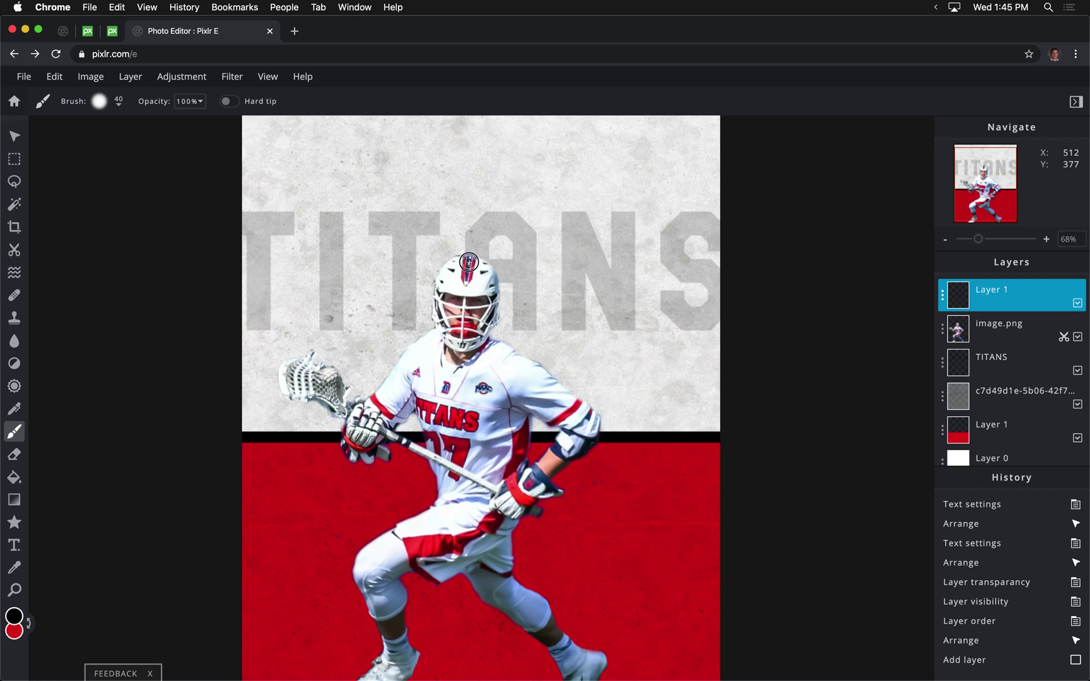
# - Paint the player's helmet, jersey and chest solid black on Layer 1 with a 62 px brush
pyautogui.moveTo(468, 261)
pyautogui.mouseDown()
pyautogui.moveTo(445, 282)
pyautogui.moveTo(445, 335)
pyautogui.moveTo(410, 352)
pyautogui.moveTo(374, 417)
pyautogui.mouseUp()
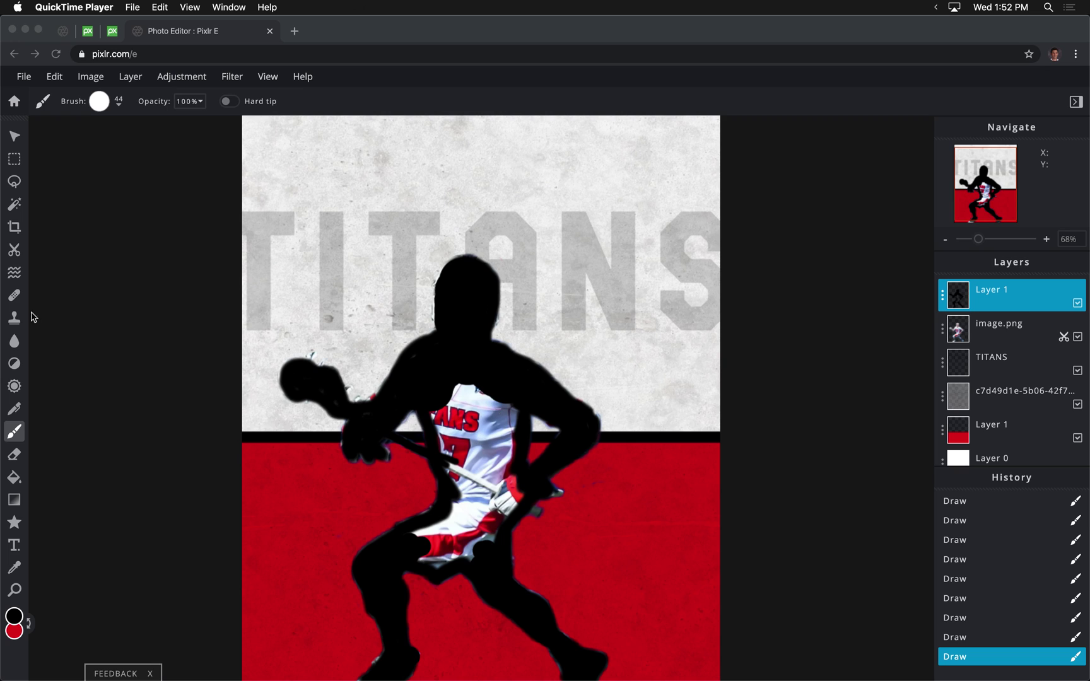
pyautogui.click(31, 392)
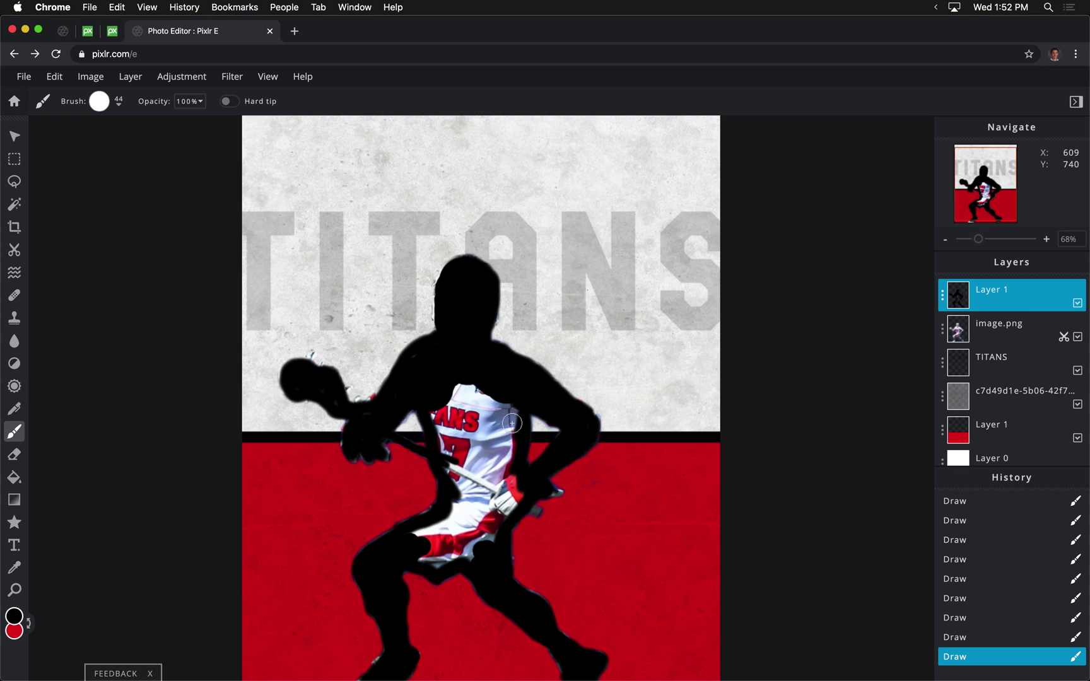
pyautogui.click(119, 103)
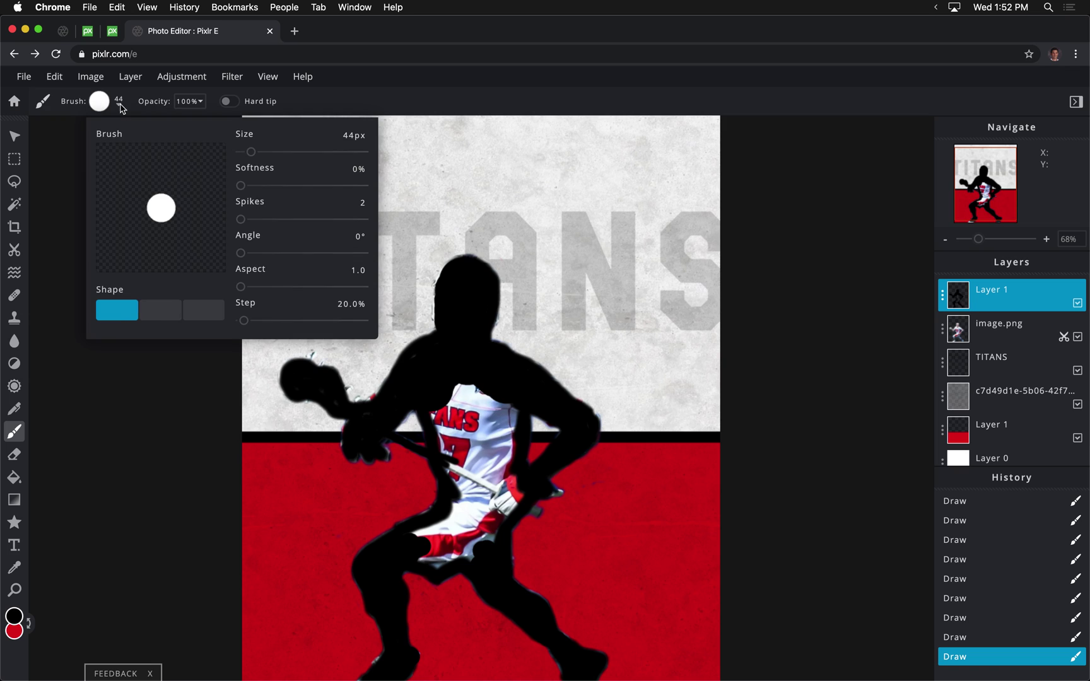
pyautogui.moveTo(250, 152); pyautogui.dragTo(255, 152)
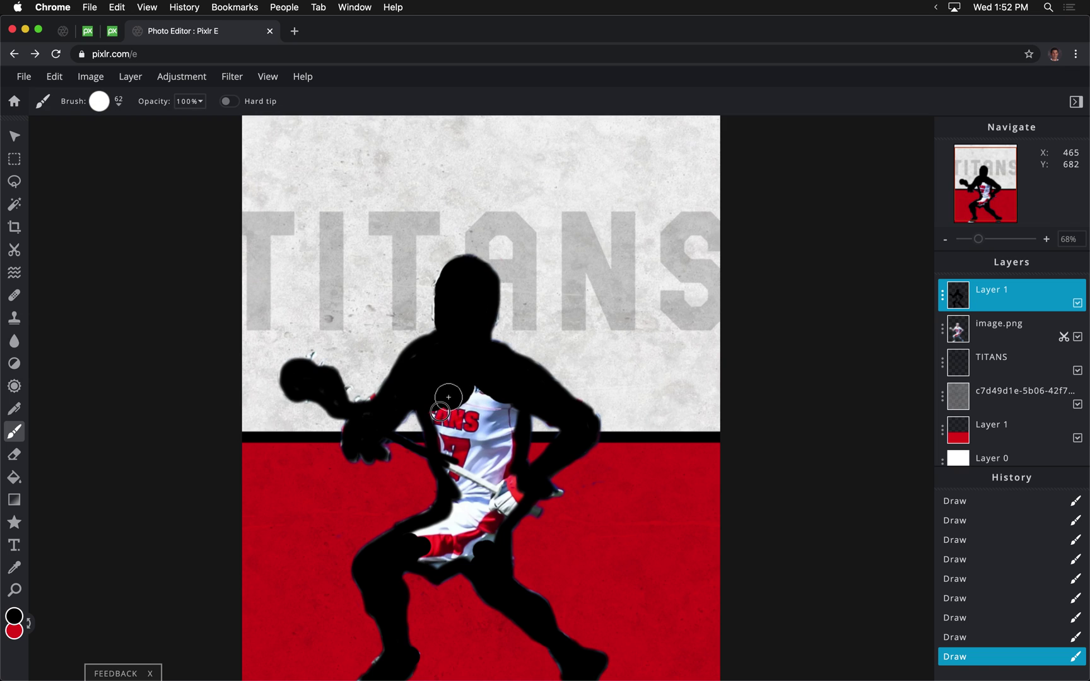
pyautogui.moveTo(449, 398)
pyautogui.mouseDown()
pyautogui.moveTo(462, 468)
pyautogui.moveTo(452, 460)
pyautogui.moveTo(459, 500)
pyautogui.moveTo(440, 530)
pyautogui.moveTo(459, 502)
pyautogui.moveTo(432, 538)
pyautogui.moveTo(416, 536)
pyautogui.moveTo(426, 553)
pyautogui.moveTo(425, 522)
pyautogui.moveTo(443, 515)
pyautogui.moveTo(435, 556)
pyautogui.moveTo(489, 548)
pyautogui.moveTo(513, 493)
pyautogui.moveTo(510, 478)
pyautogui.moveTo(463, 547)
pyautogui.moveTo(462, 521)
pyautogui.moveTo(497, 444)
pyautogui.moveTo(447, 352)
pyautogui.moveTo(444, 392)
pyautogui.moveTo(480, 476)
pyautogui.moveTo(502, 392)
pyautogui.moveTo(490, 401)
pyautogui.moveTo(511, 416)
pyautogui.moveTo(499, 471)
pyautogui.mouseUp()
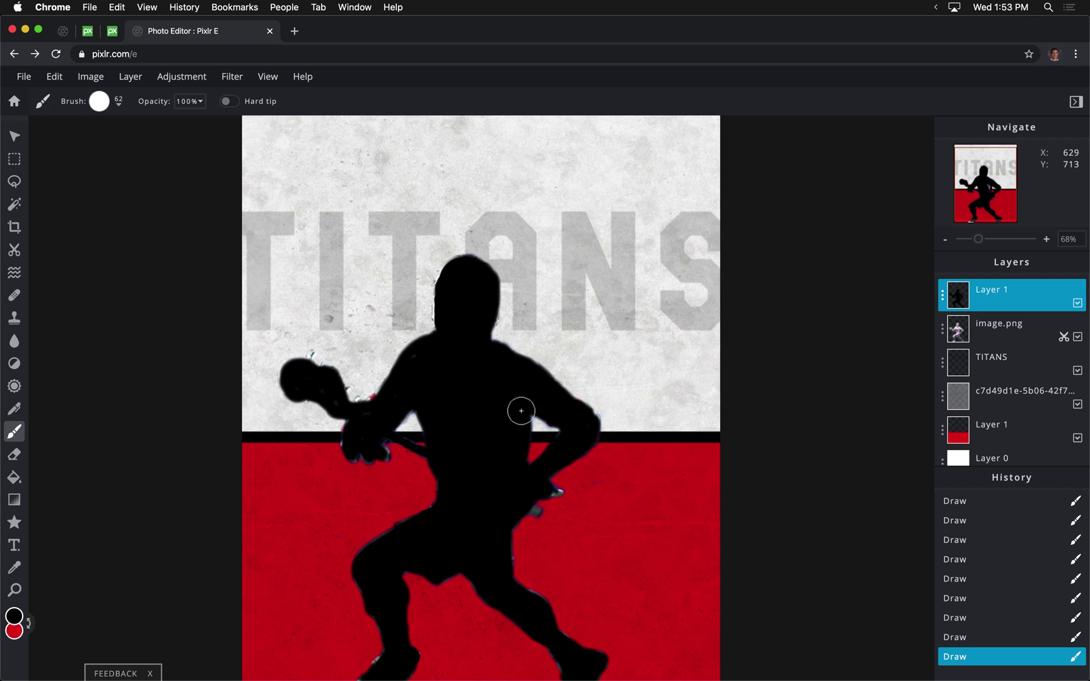
pyautogui.click(242, 80)
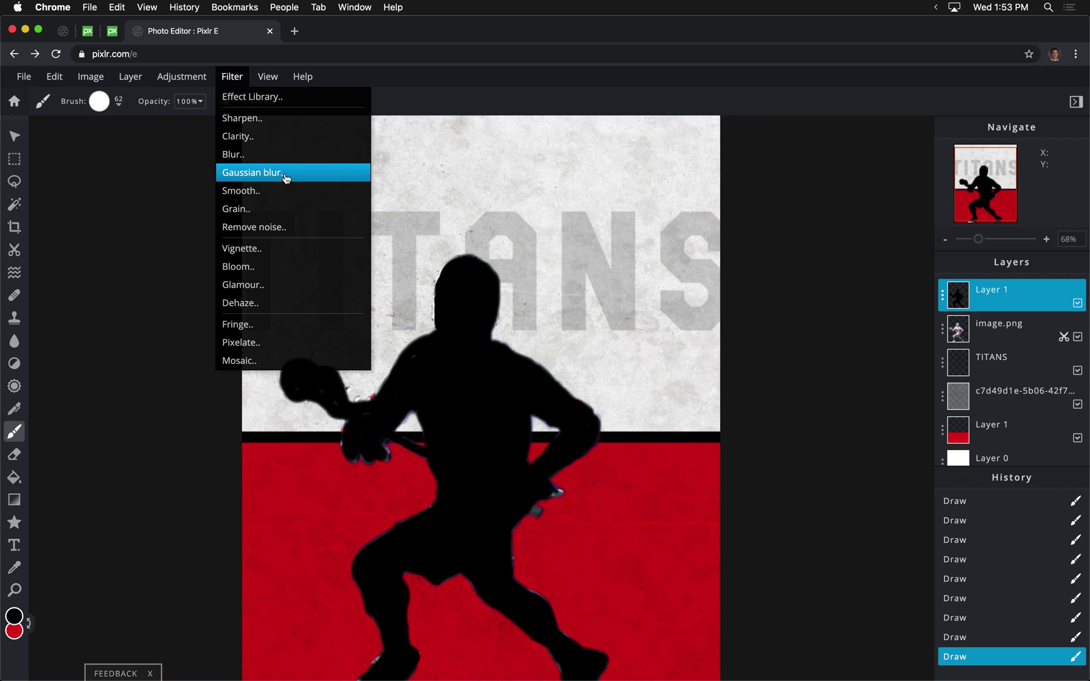
# - Scale up the black silhouette and shift it left and down
pyautogui.click(1005, 292)
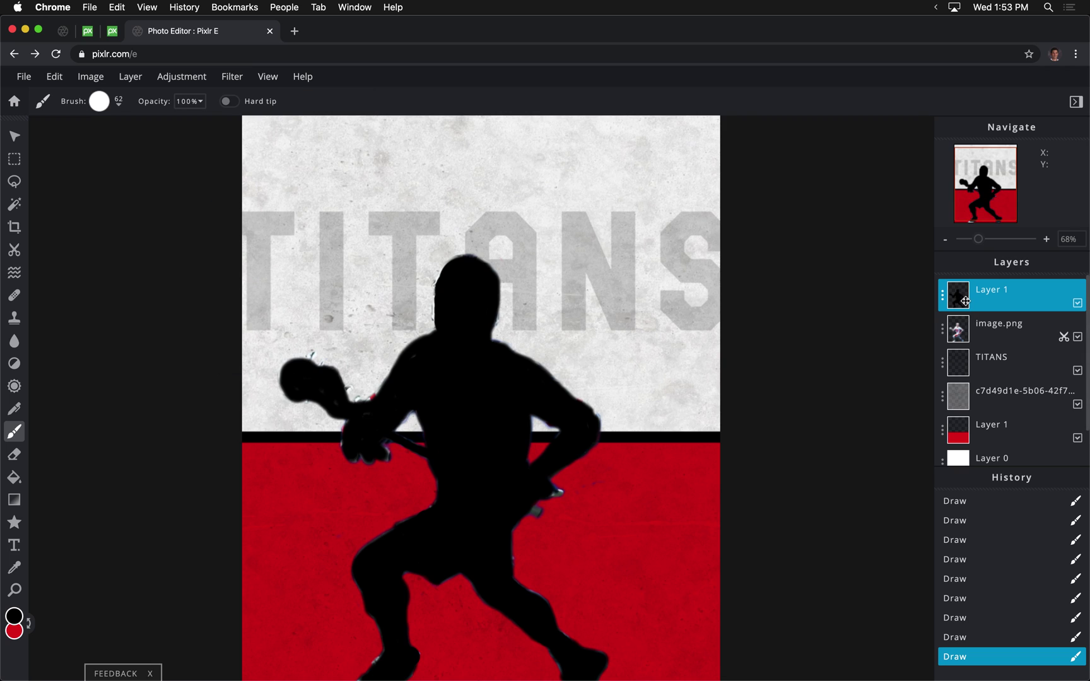
pyautogui.press('v')
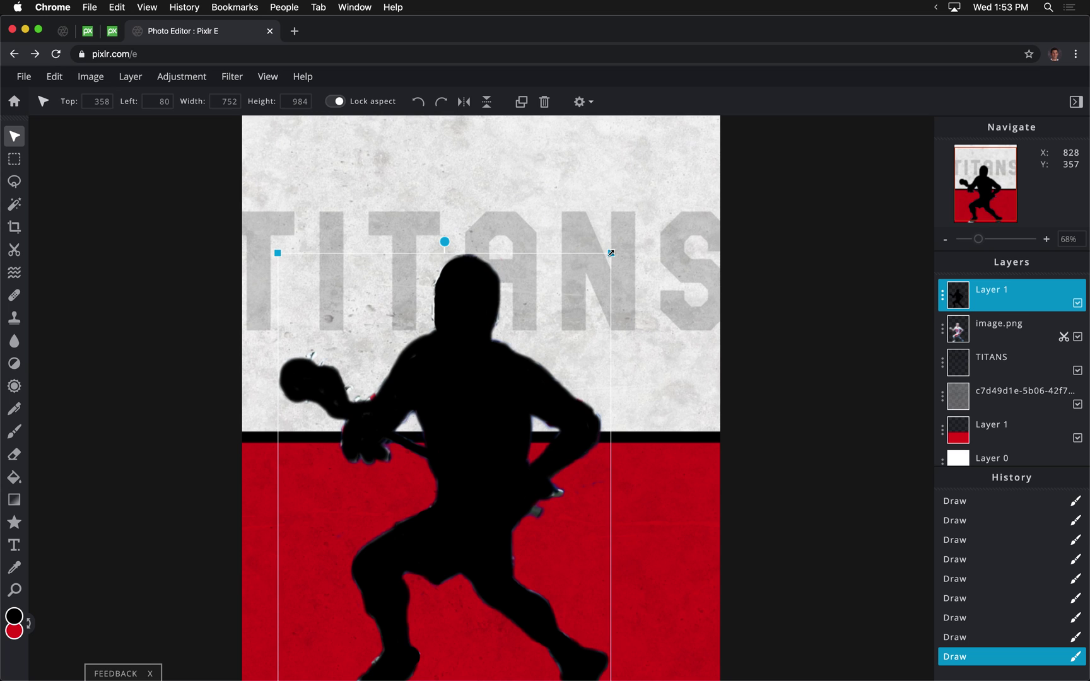
pyautogui.moveTo(610, 253); pyautogui.dragTo(746, 125)
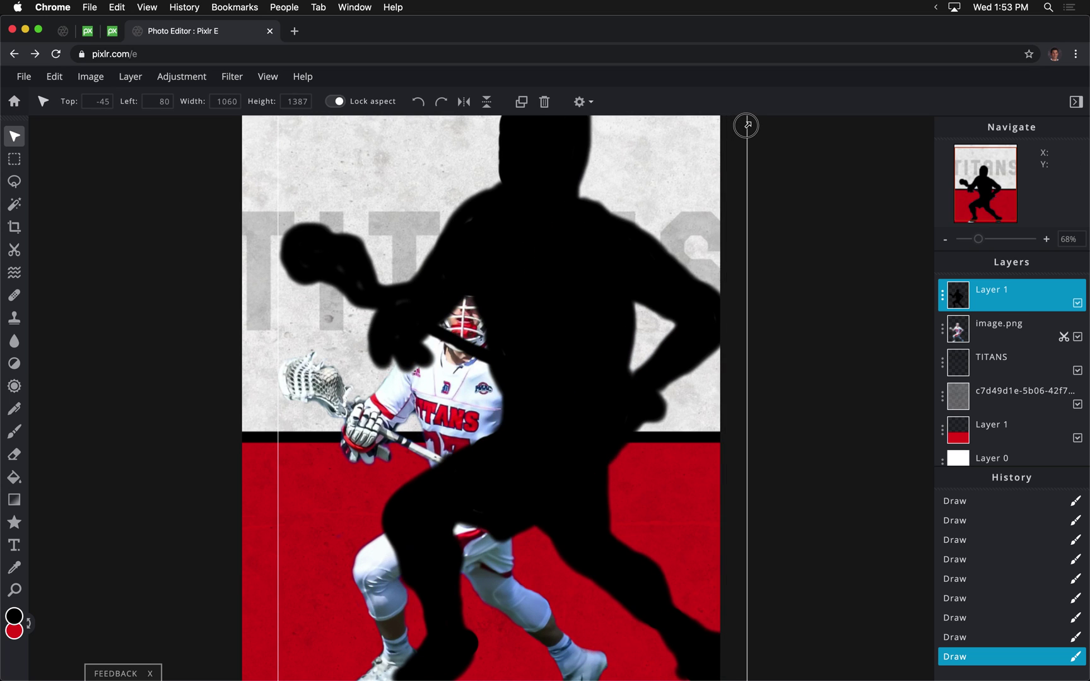
pyautogui.moveTo(584, 547); pyautogui.dragTo(550, 550)
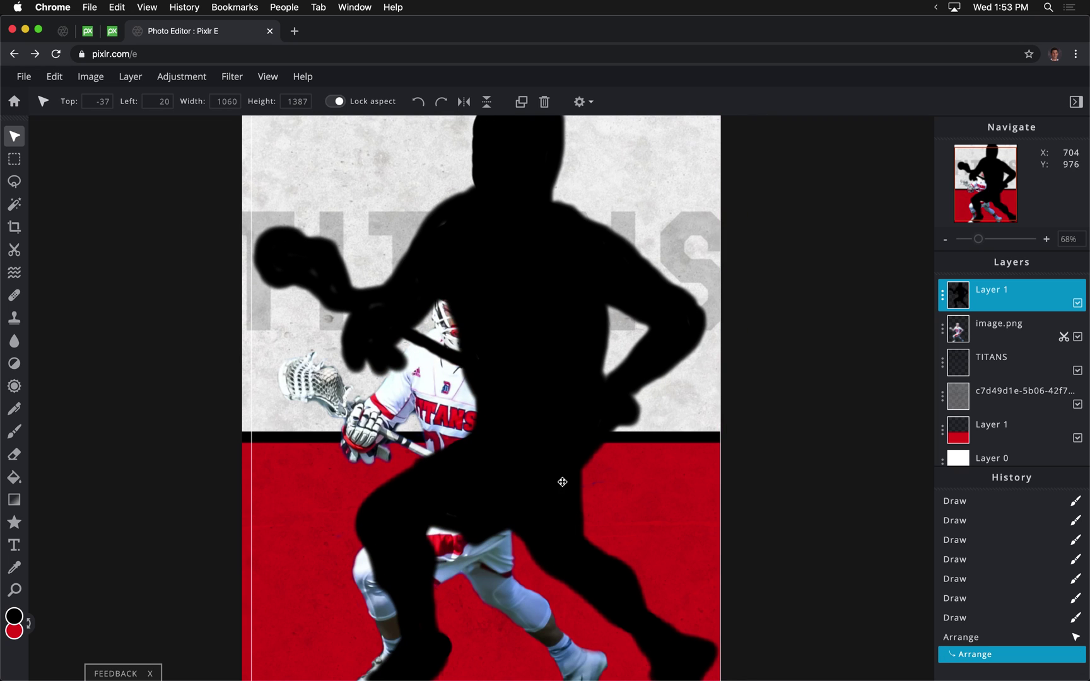
pyautogui.click(450, 226)
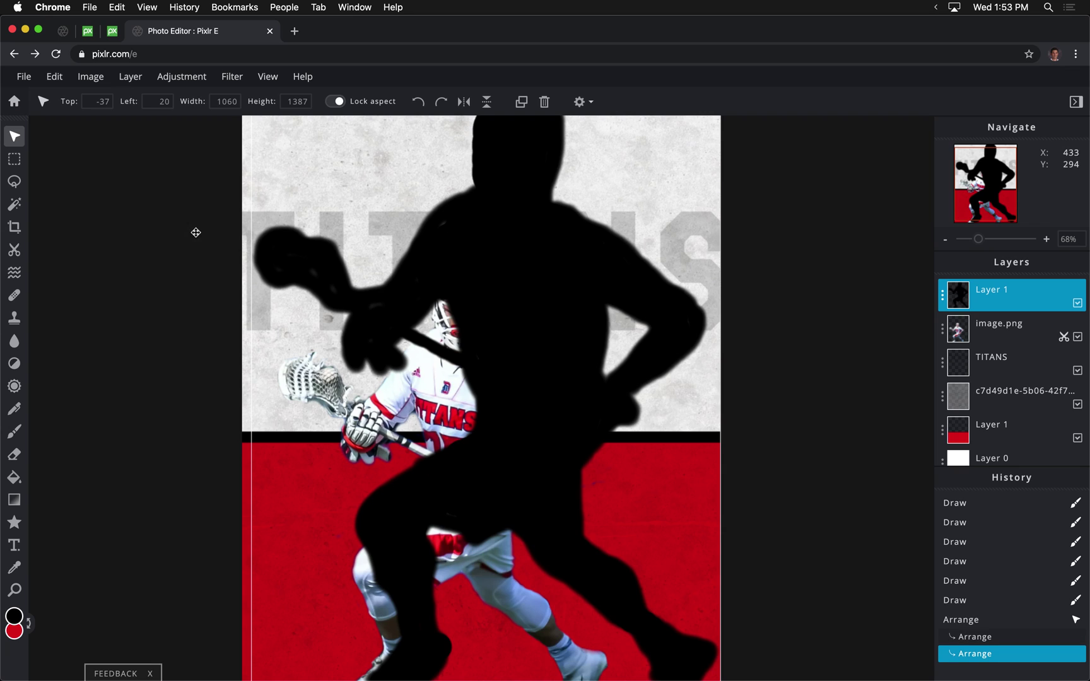
# - Brush-fill the stick joint gap and drag the silhouette layer below the athlete
pyautogui.click(14, 431)
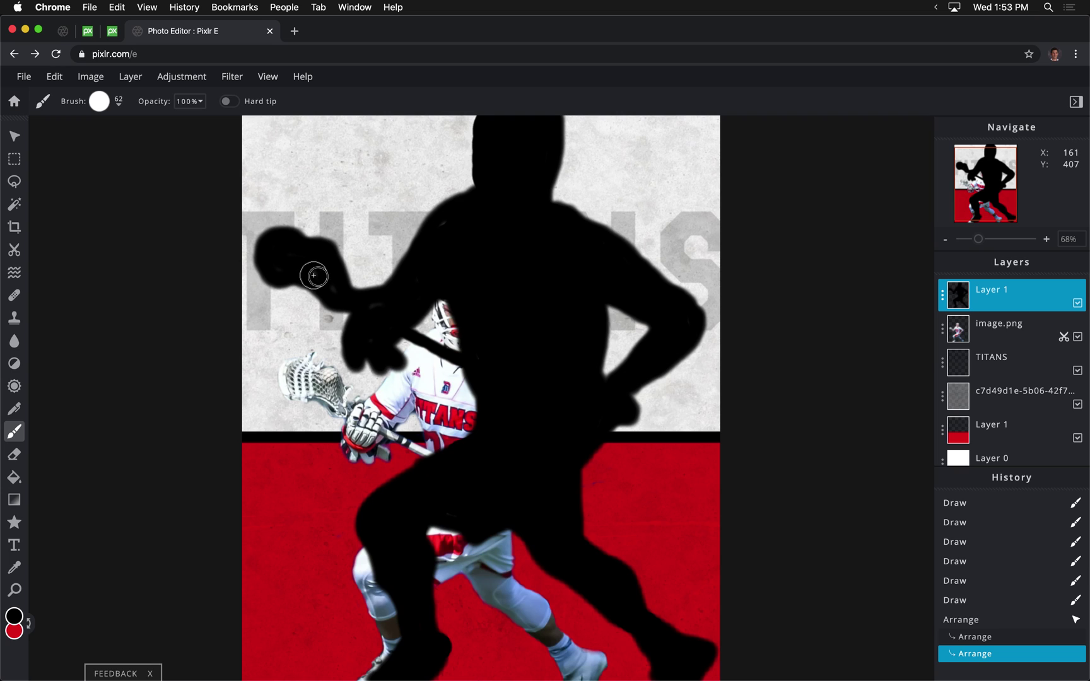
pyautogui.moveTo(313, 276)
pyautogui.mouseDown()
pyautogui.moveTo(412, 328)
pyautogui.moveTo(379, 314)
pyautogui.mouseUp()
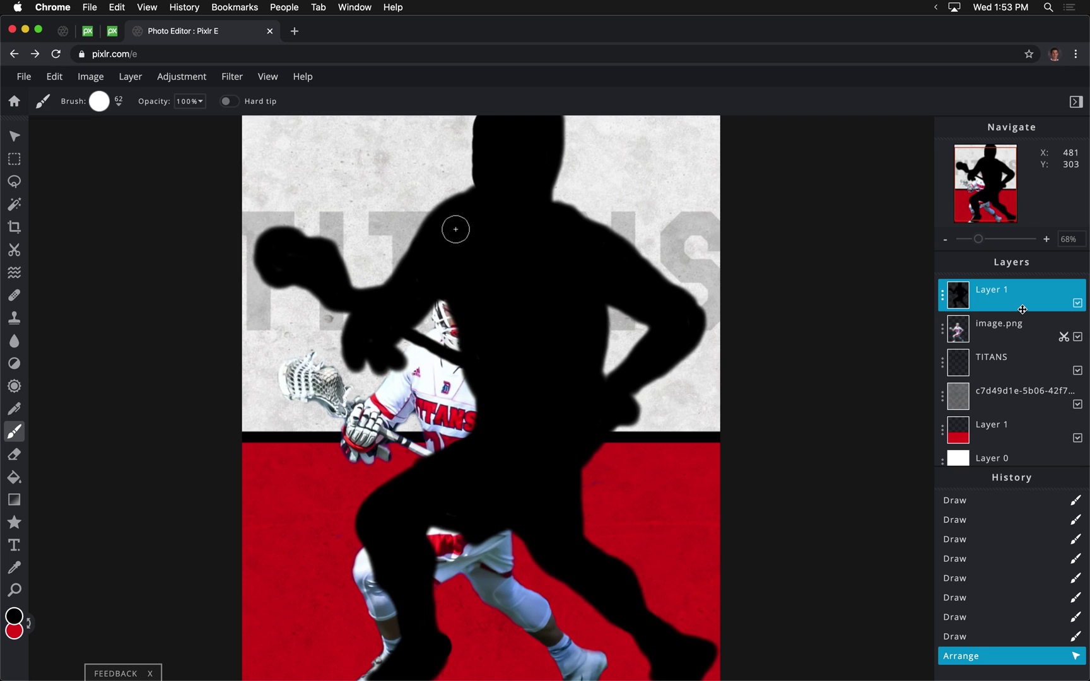
pyautogui.moveTo(1022, 309); pyautogui.dragTo(1018, 337)
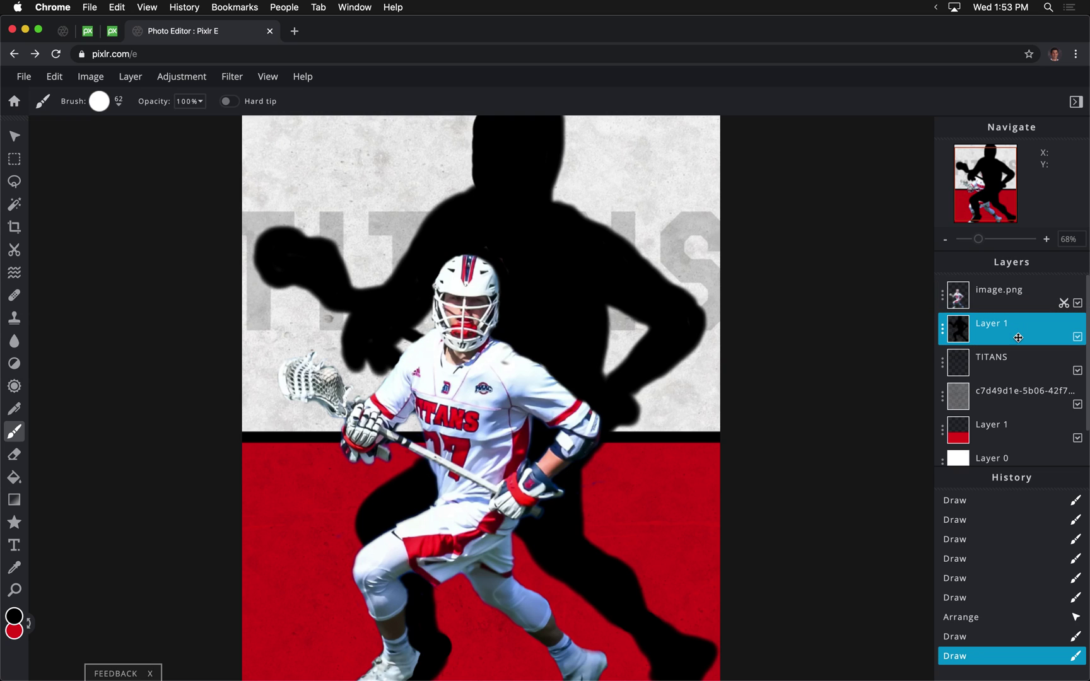
# - Fade the silhouette layer to transparency 12 for a soft grey shadow
pyautogui.click(944, 330)
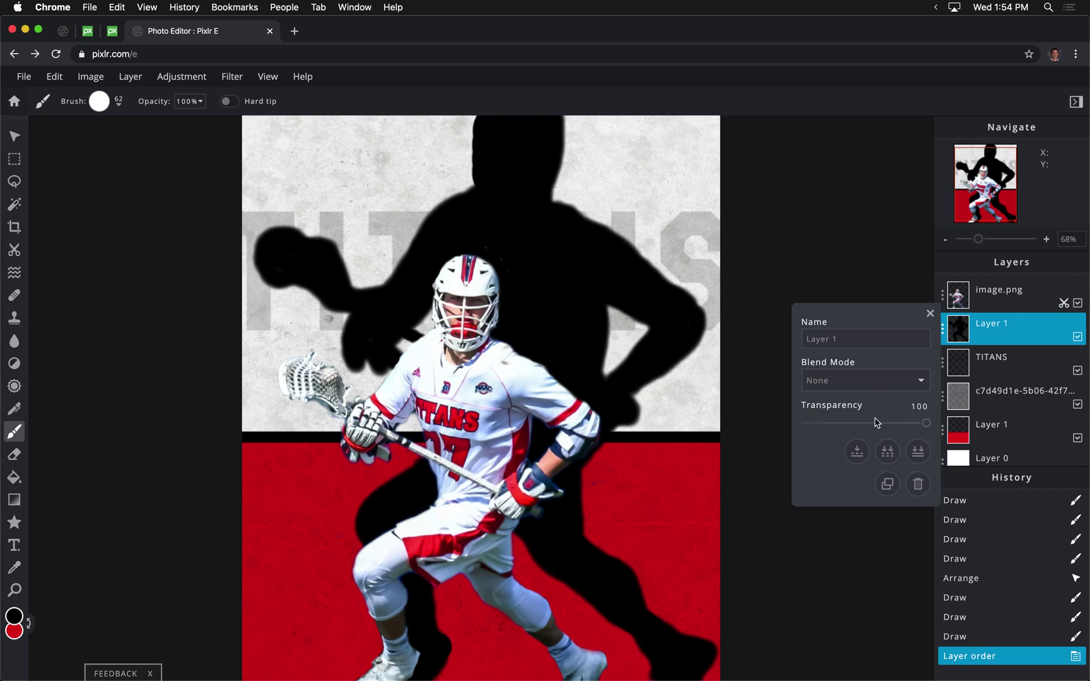
pyautogui.moveTo(877, 423); pyautogui.dragTo(821, 429)
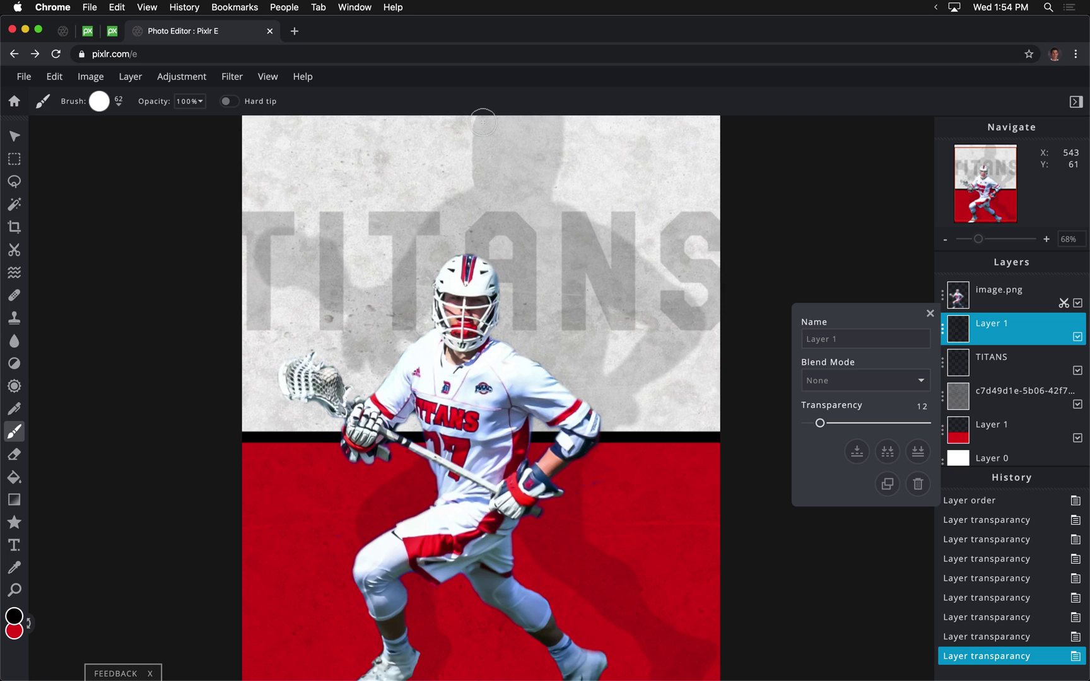
pyautogui.click(240, 82)
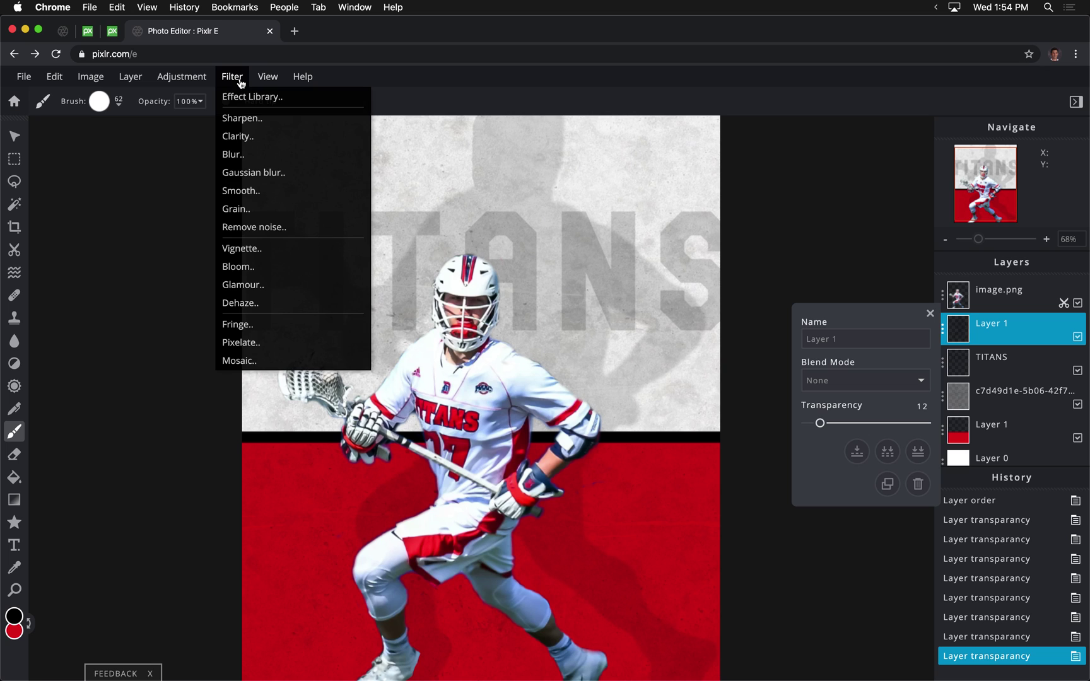
# - Blur the grey shadow silhouette with a Gaussian blur of amount 70, comparing before and after
pyautogui.click(281, 174)
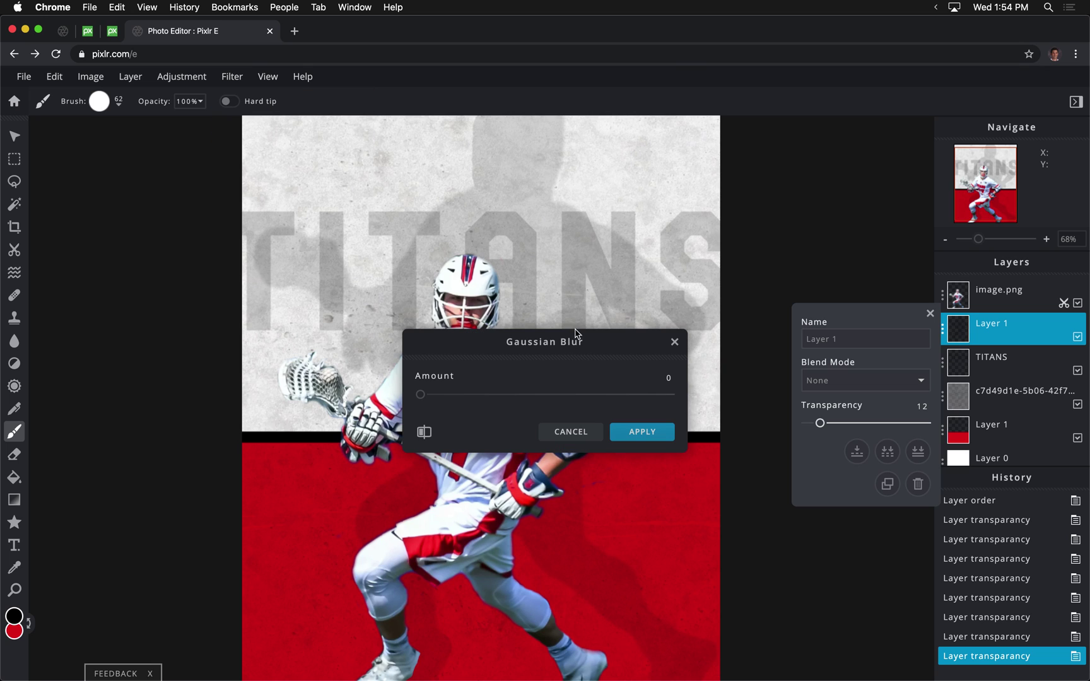
pyautogui.moveTo(576, 334); pyautogui.dragTo(705, 456)
pyautogui.moveTo(550, 504); pyautogui.dragTo(691, 505)
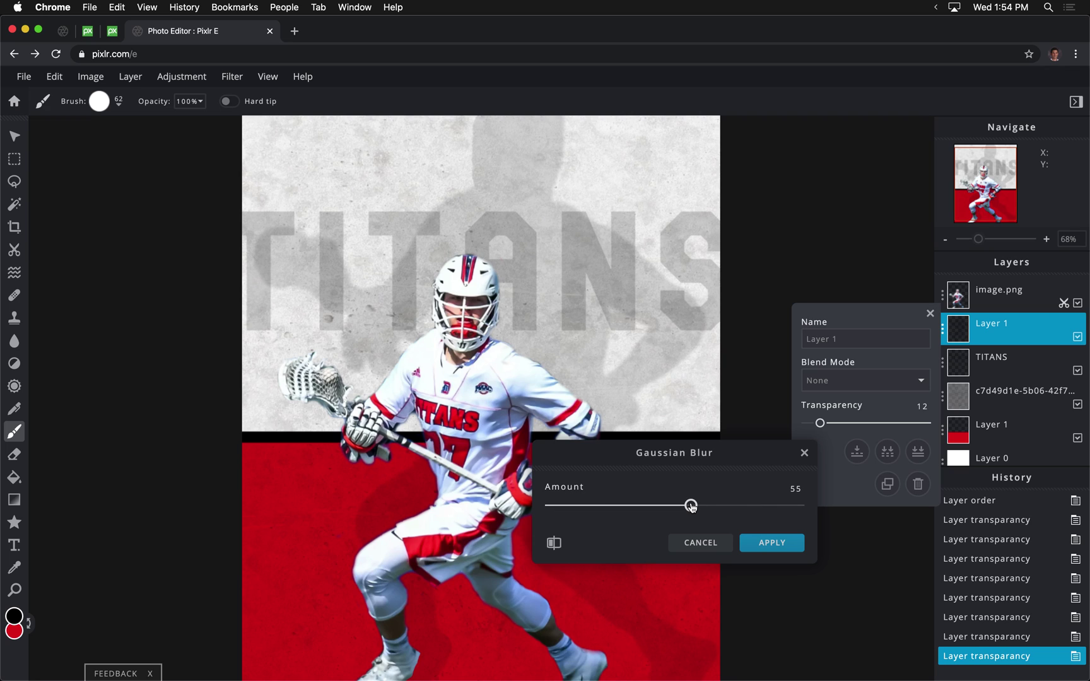
pyautogui.click(553, 544)
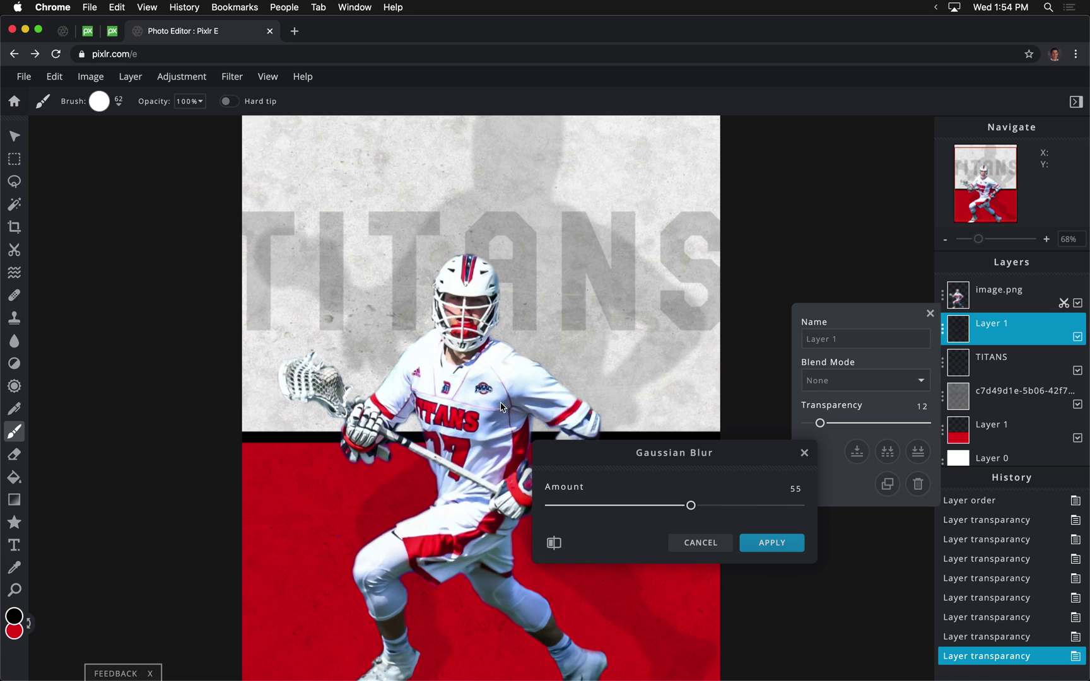
pyautogui.click(553, 544)
pyautogui.click(712, 505)
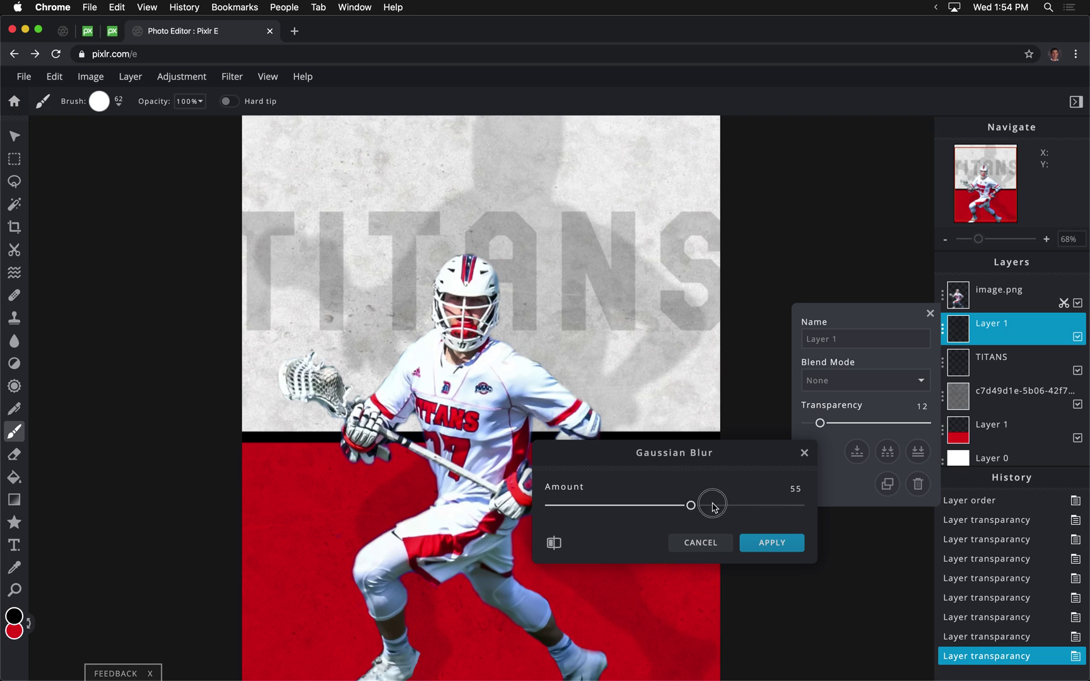
pyautogui.moveTo(716, 507); pyautogui.dragTo(727, 505)
pyautogui.click(773, 544)
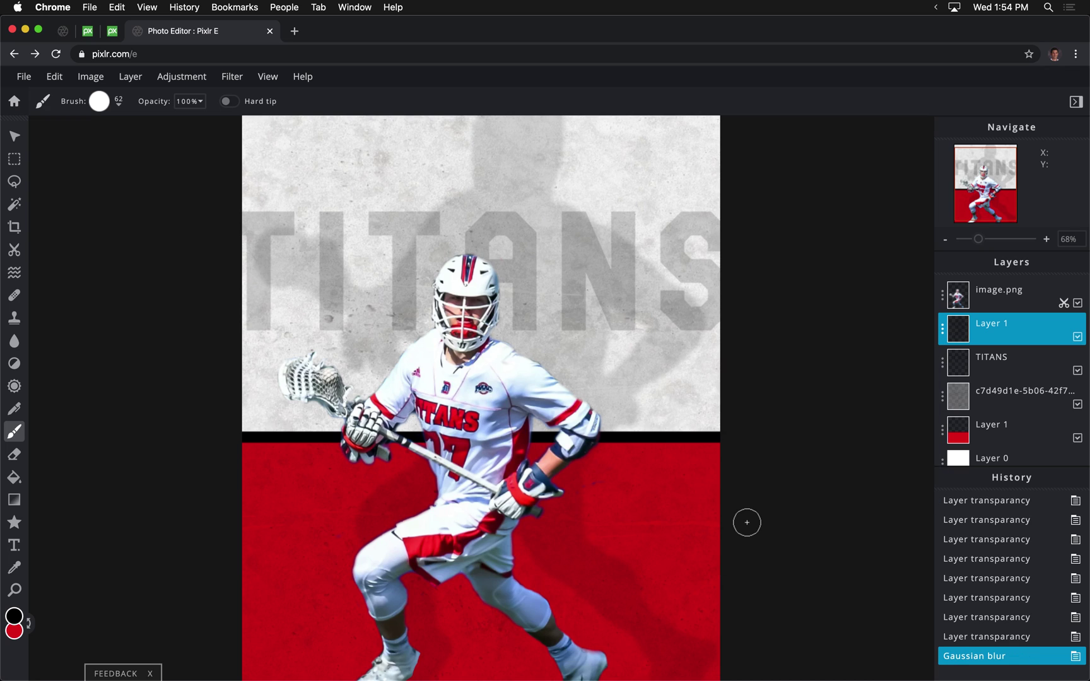
# - Export the graphic as a high-quality JPG named Sports Graphic to the Desktop
pyautogui.click(996, 299)
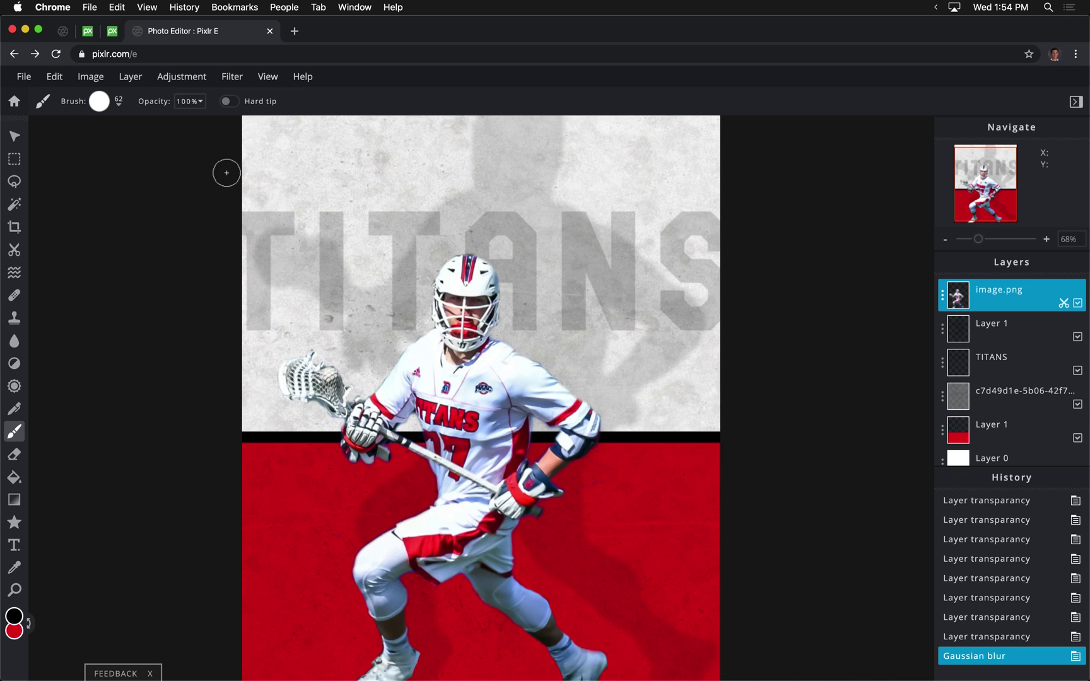
pyautogui.click(24, 77)
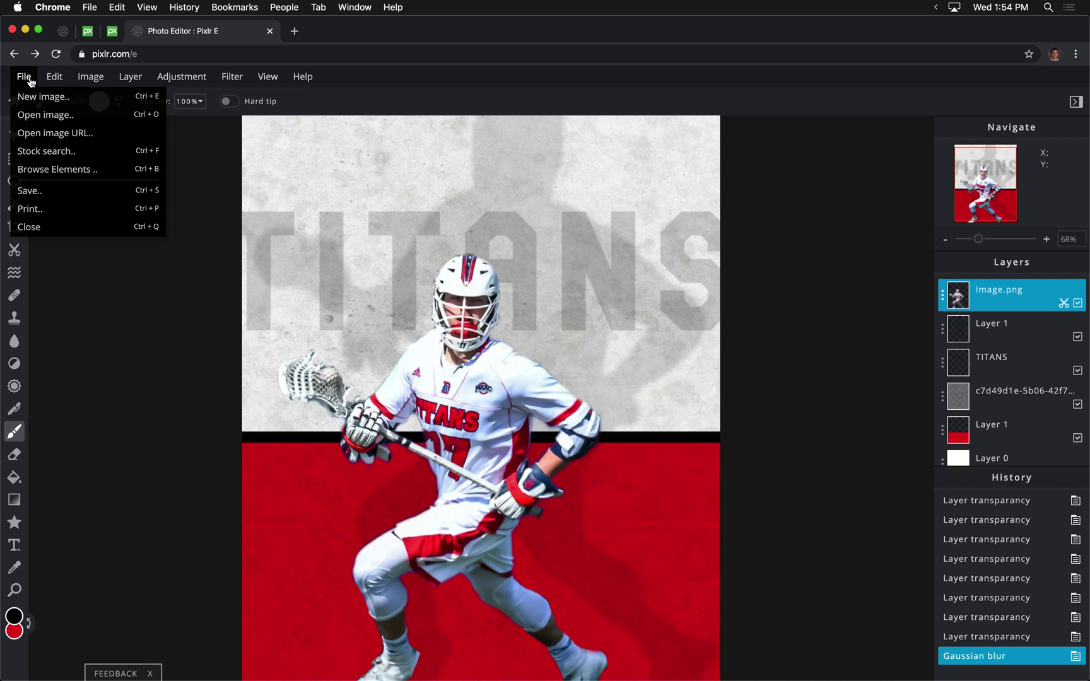
pyautogui.click(49, 198)
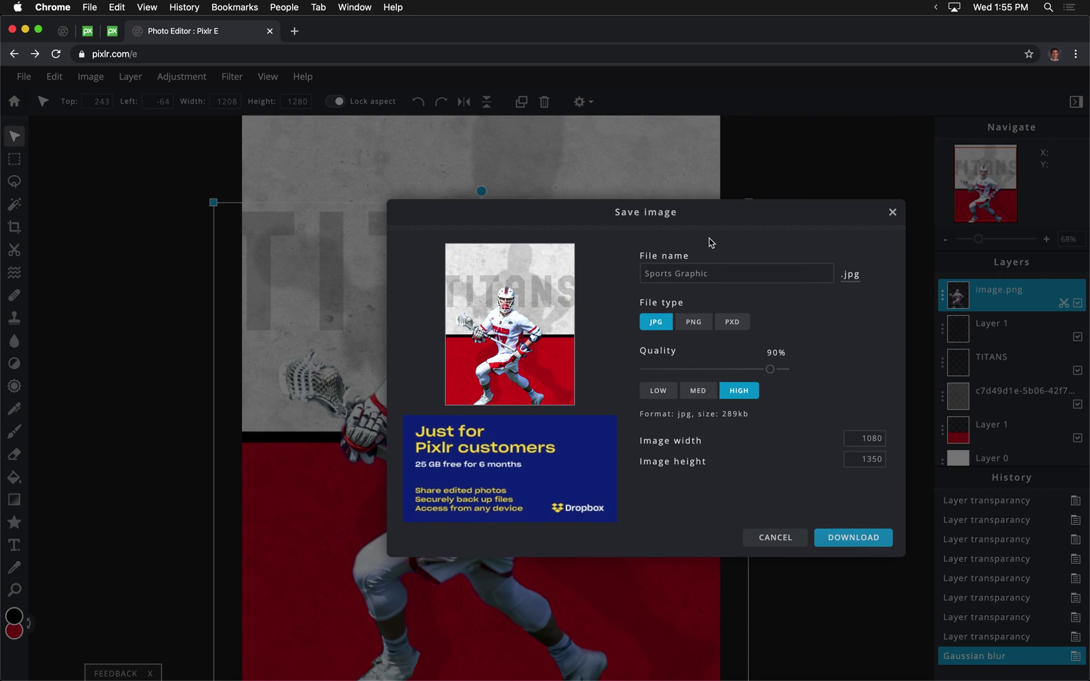
pyautogui.click(861, 539)
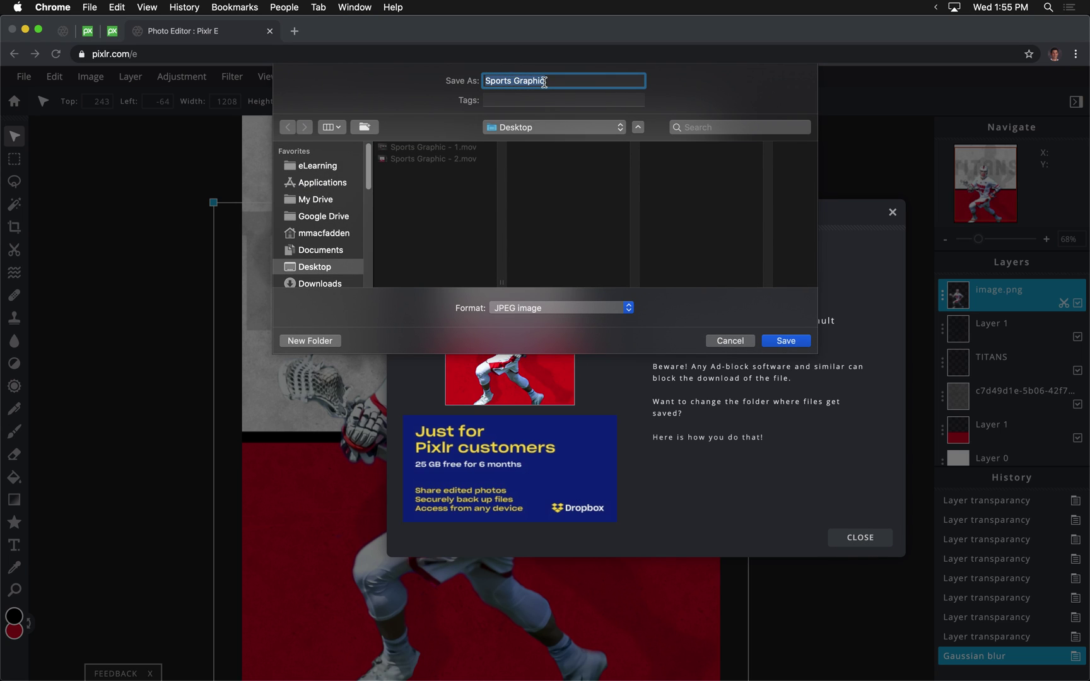
pyautogui.click(785, 340)
pyautogui.click(862, 538)
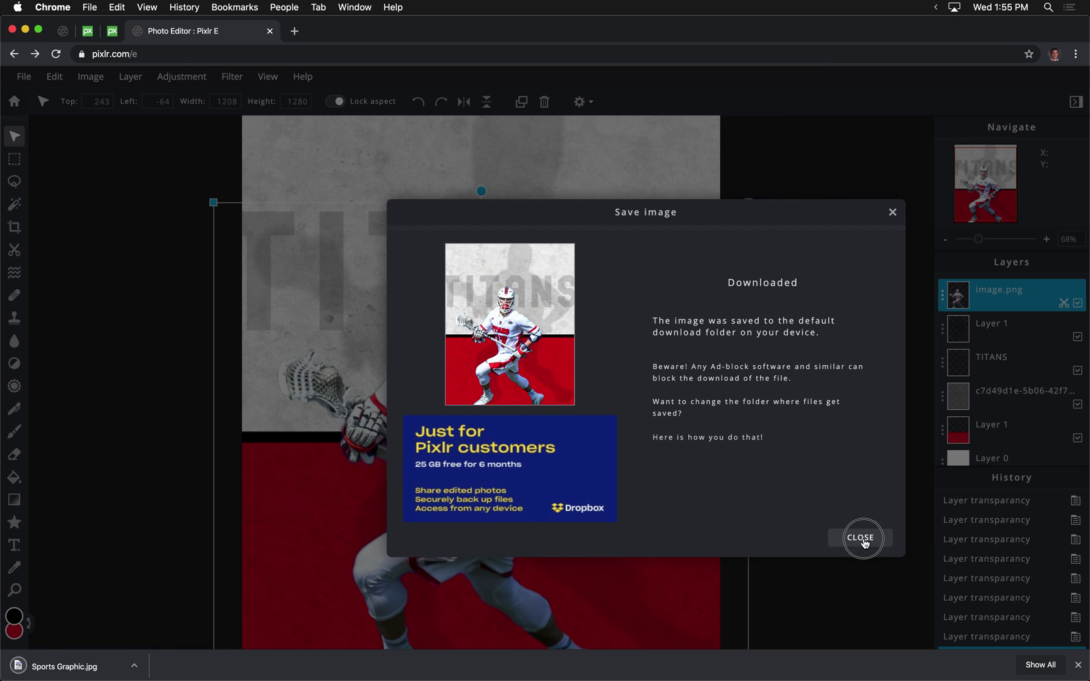
pyautogui.click(1078, 666)
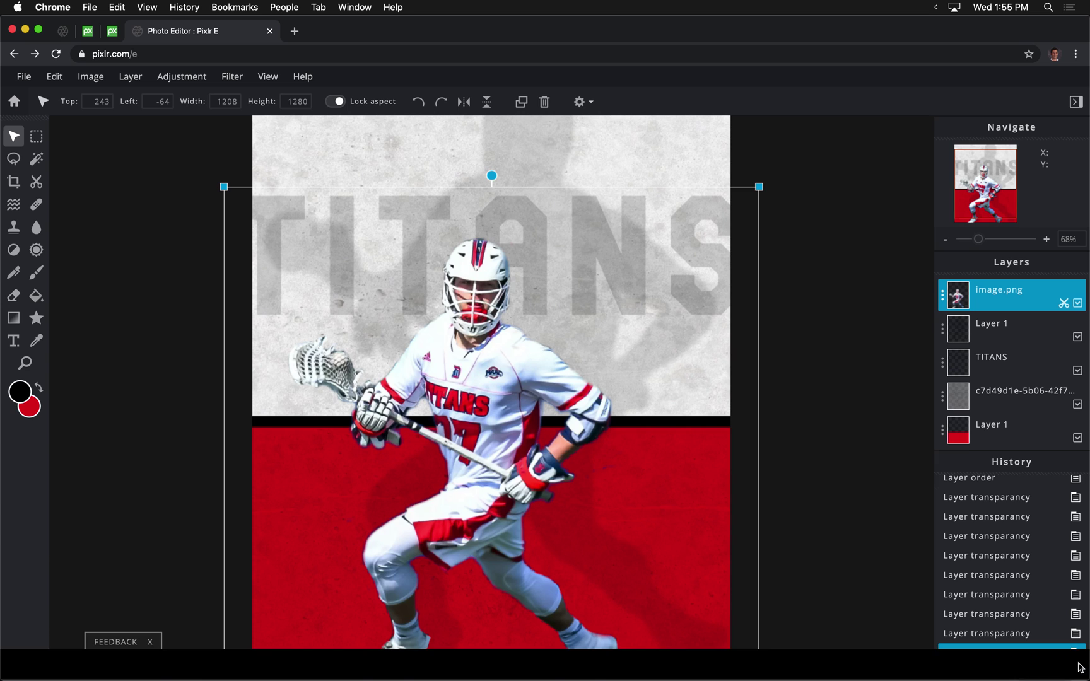
# - Add the saved Sports Graphic.jpg as a new image layer
pyautogui.scroll(-1, 1015, 442)
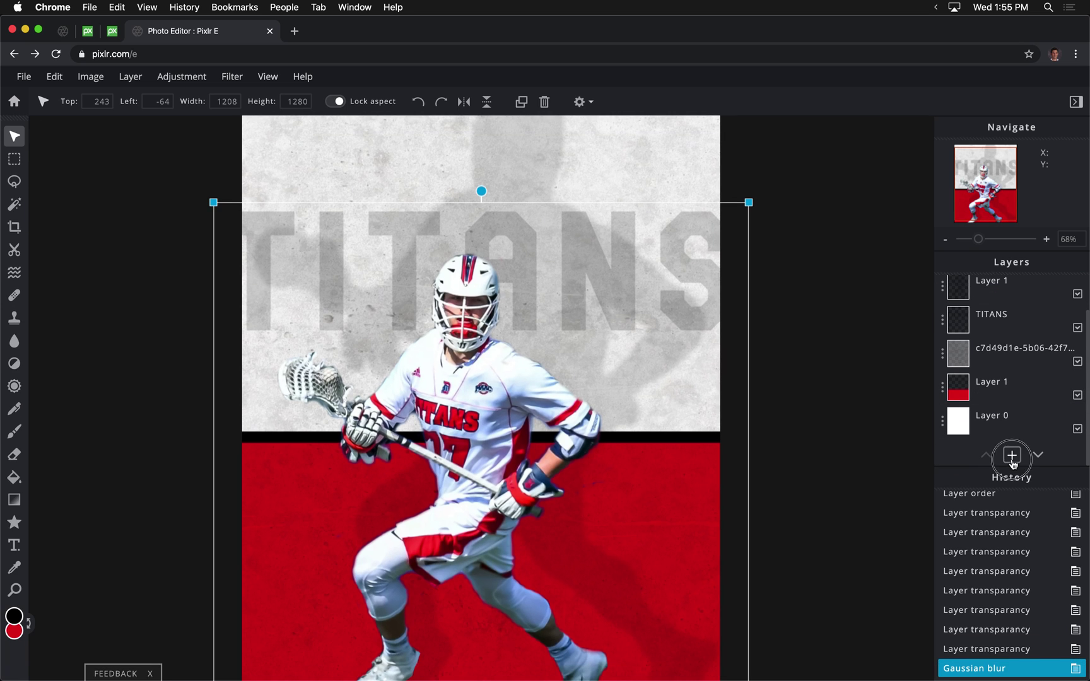
pyautogui.click(1011, 455)
pyautogui.click(657, 378)
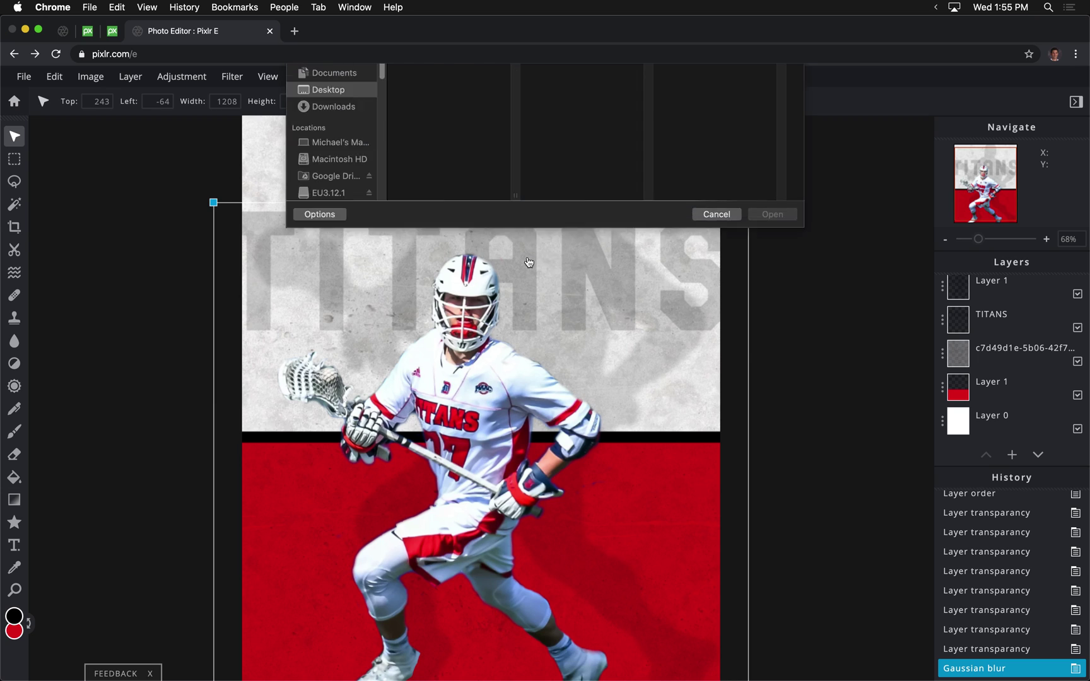
pyautogui.click(438, 120)
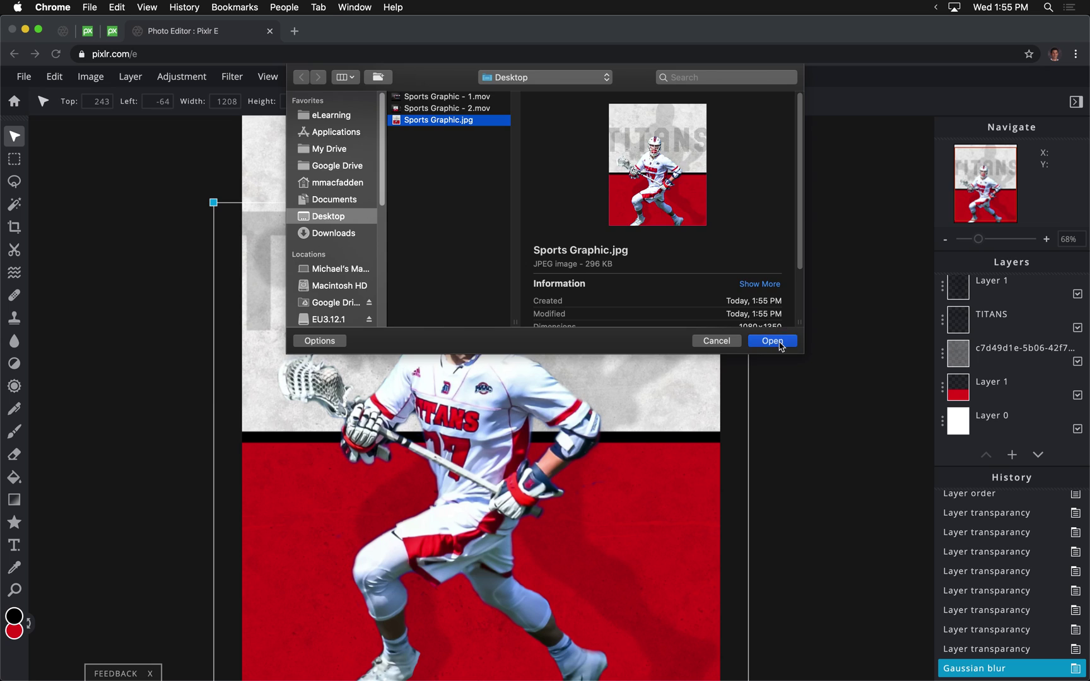
pyautogui.click(771, 341)
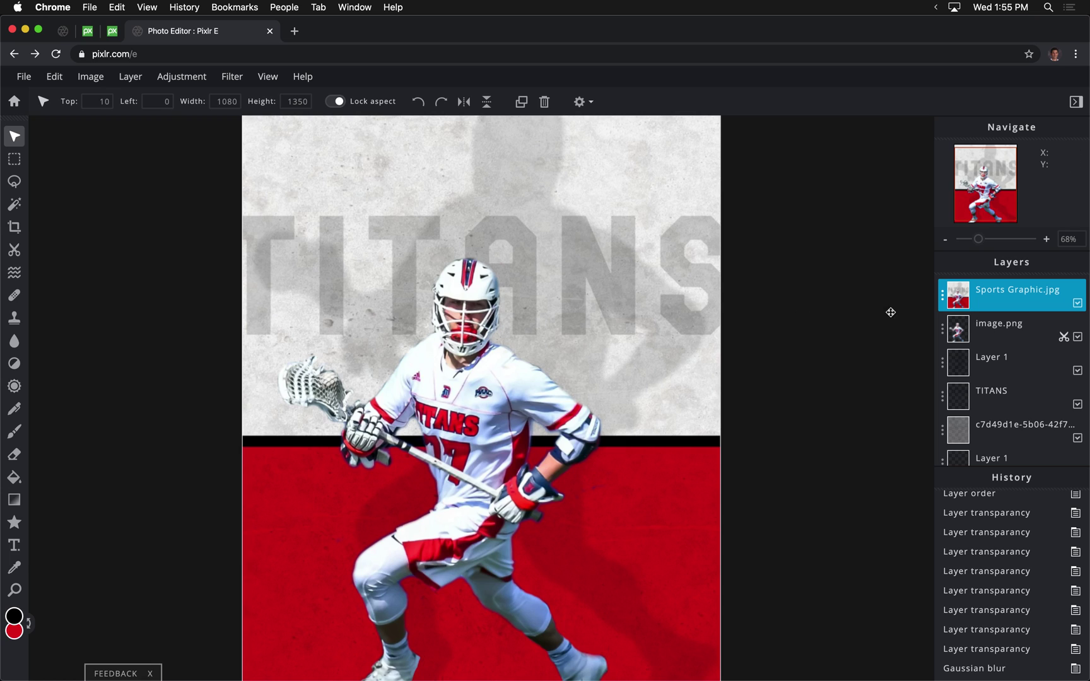
# - Nudge the Sports Graphic.jpg layer flush to the canvas top, toggling its visibility to compare
pyautogui.click(1078, 304)
pyautogui.click(1078, 304)
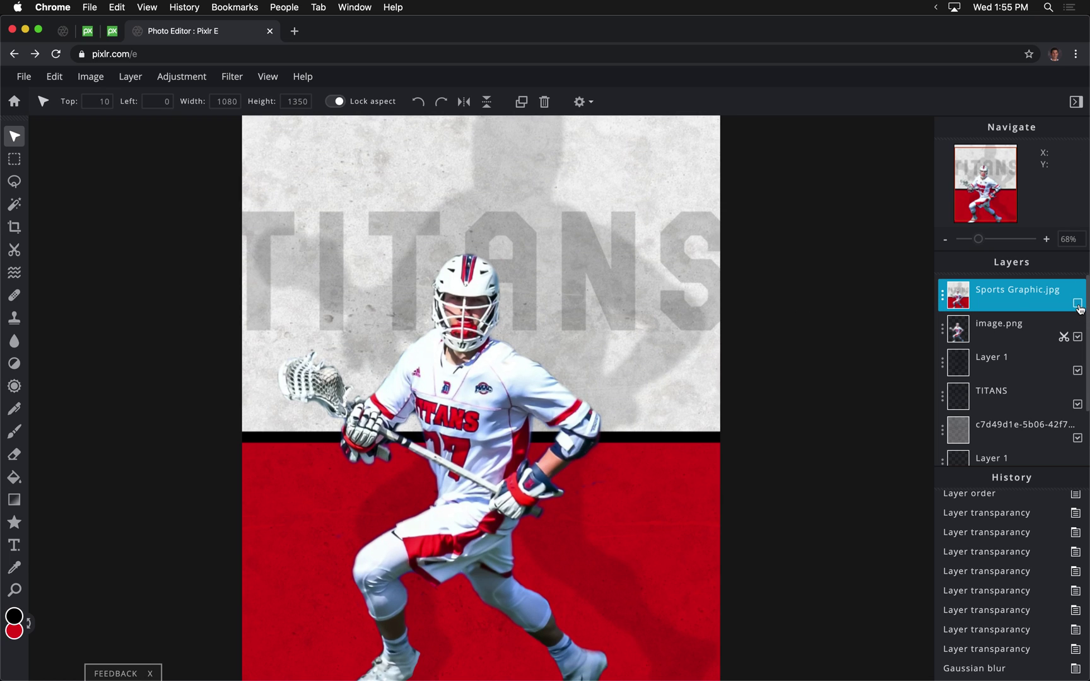
pyautogui.click(1077, 304)
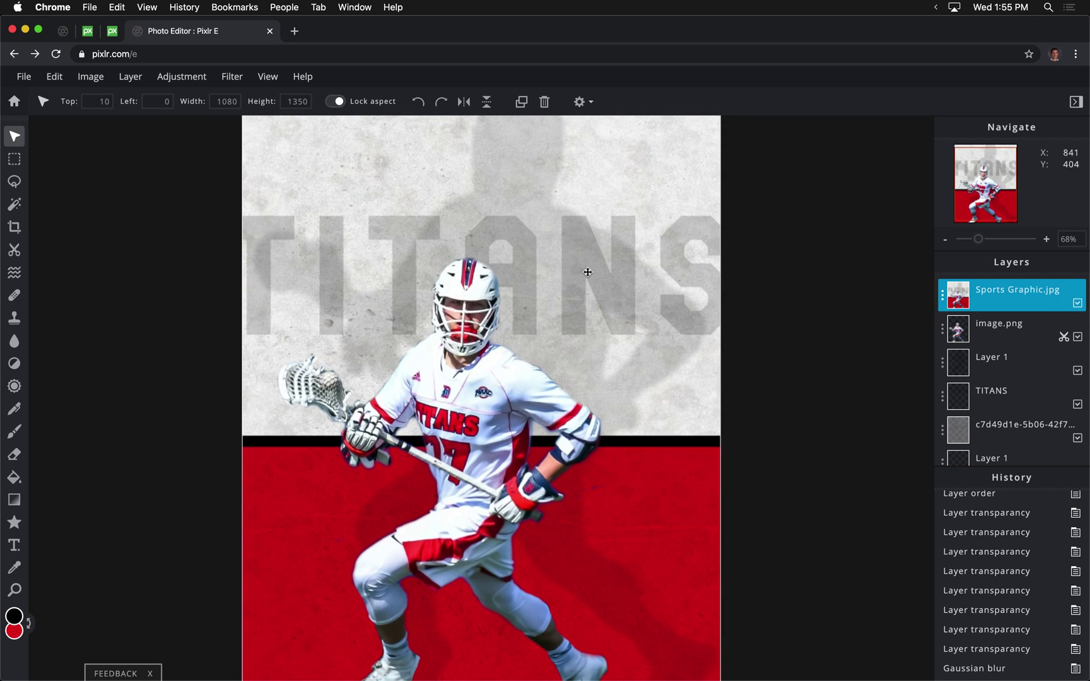
pyautogui.moveTo(584, 271); pyautogui.dragTo(587, 264)
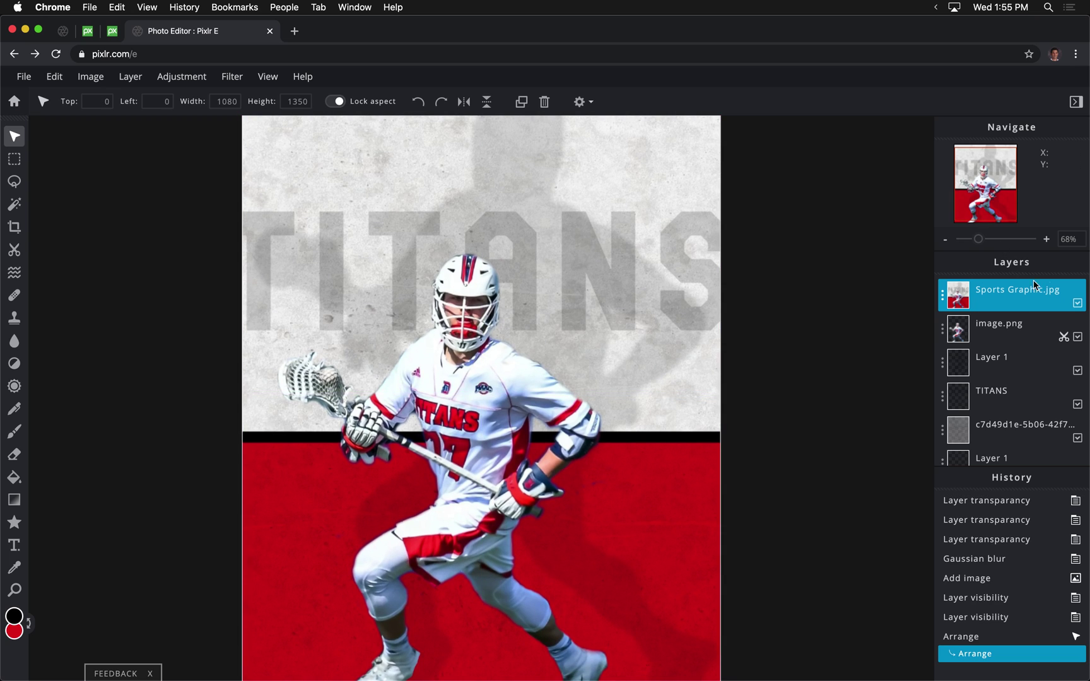
pyautogui.click(1078, 305)
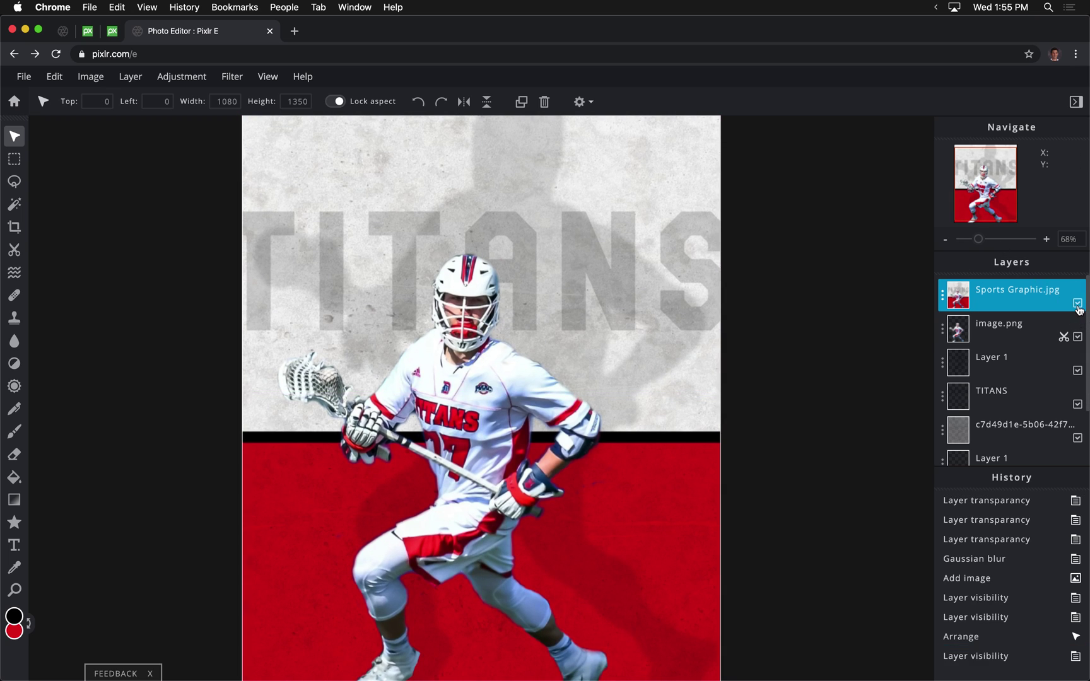
pyautogui.click(1077, 304)
pyautogui.click(1077, 305)
pyautogui.click(231, 78)
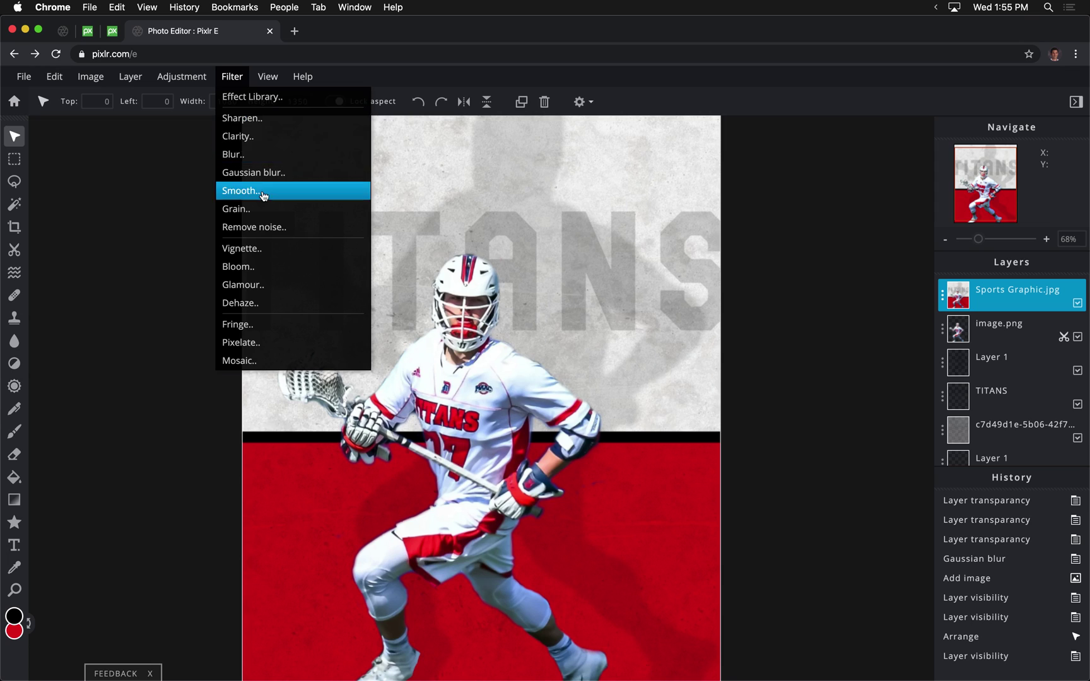
# - Apply Grain at an amount of about 52 to the Sports Graphic.jpg layer
pyautogui.click(253, 209)
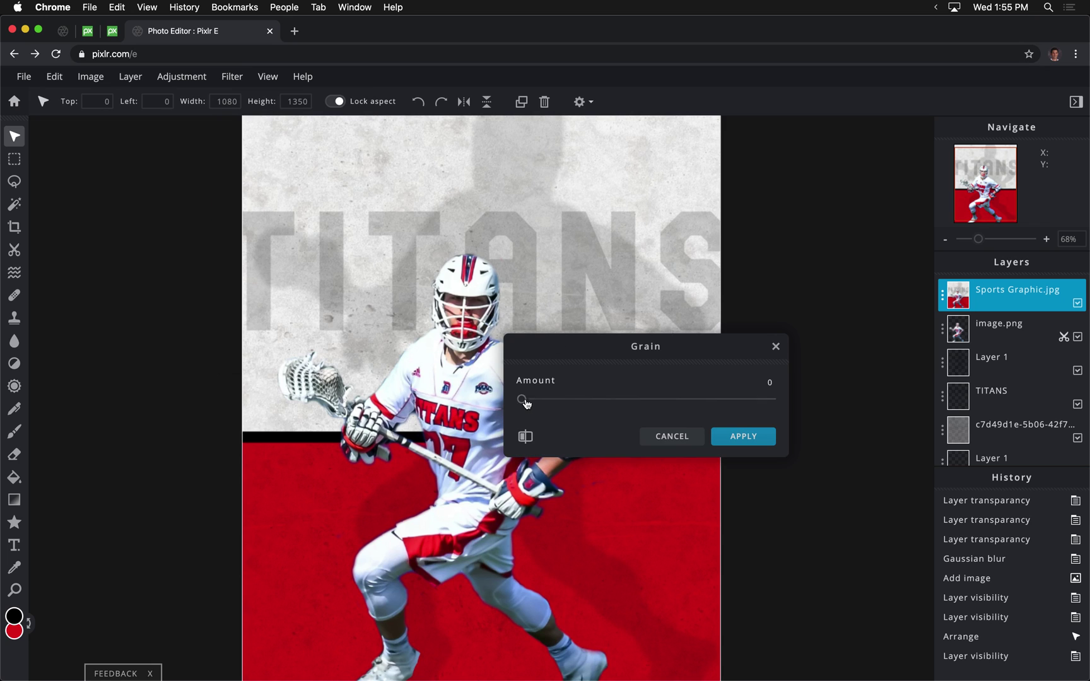
pyautogui.moveTo(527, 404); pyautogui.dragTo(885, 407)
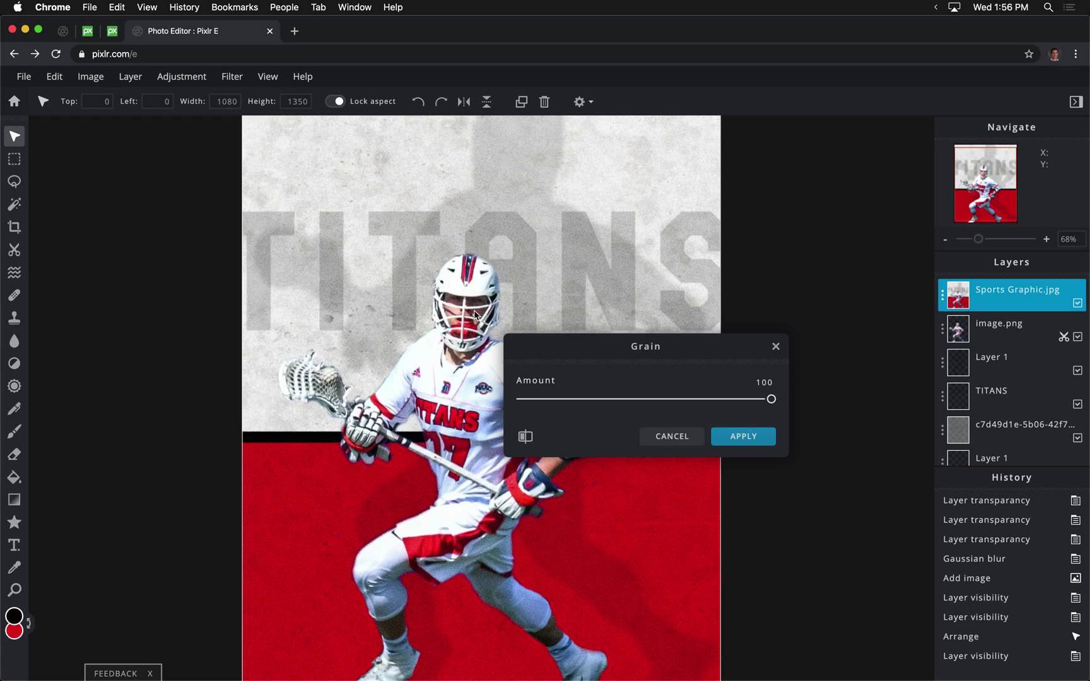
pyautogui.moveTo(773, 406); pyautogui.dragTo(646, 401)
pyautogui.click(741, 436)
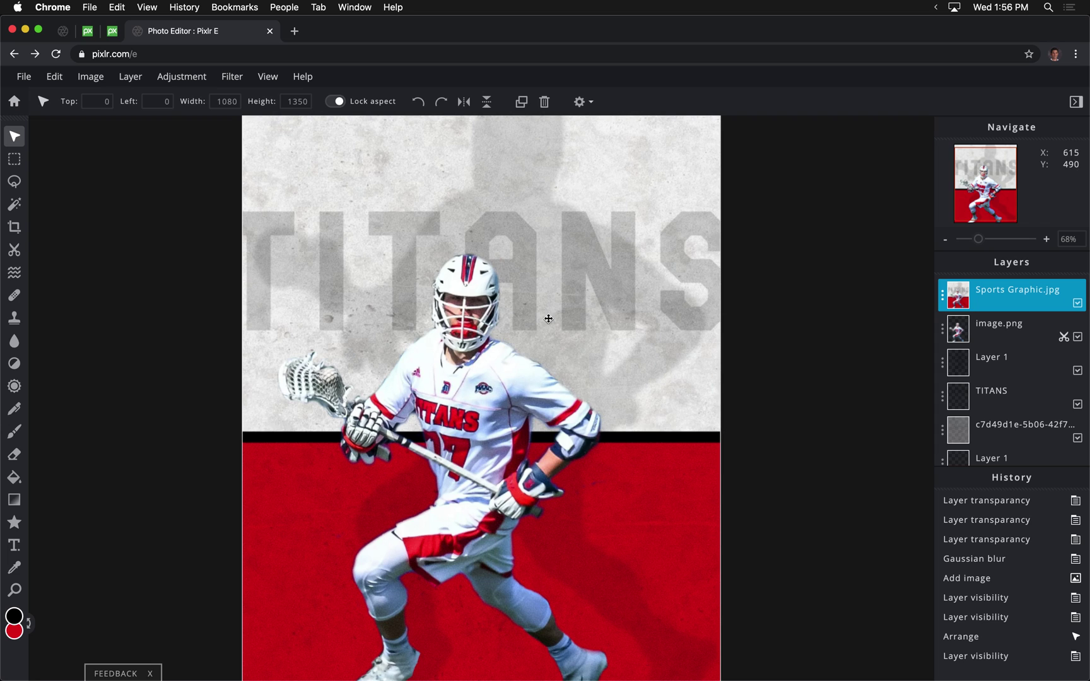
pyautogui.click(236, 81)
pyautogui.click(232, 85)
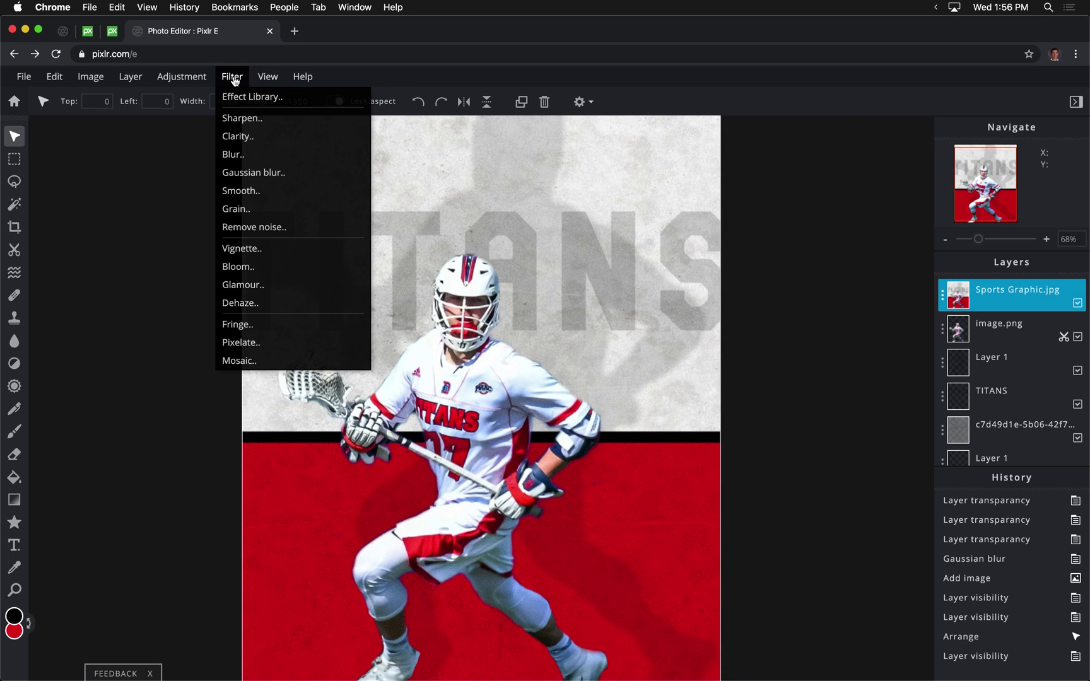
pyautogui.click(237, 81)
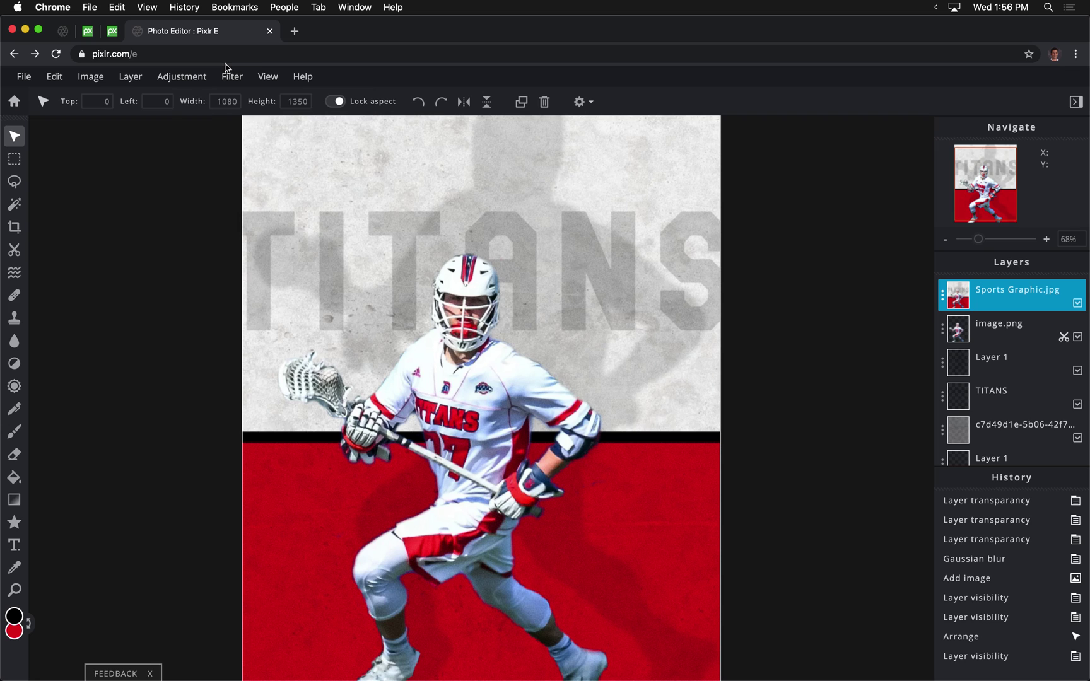
pyautogui.click(247, 77)
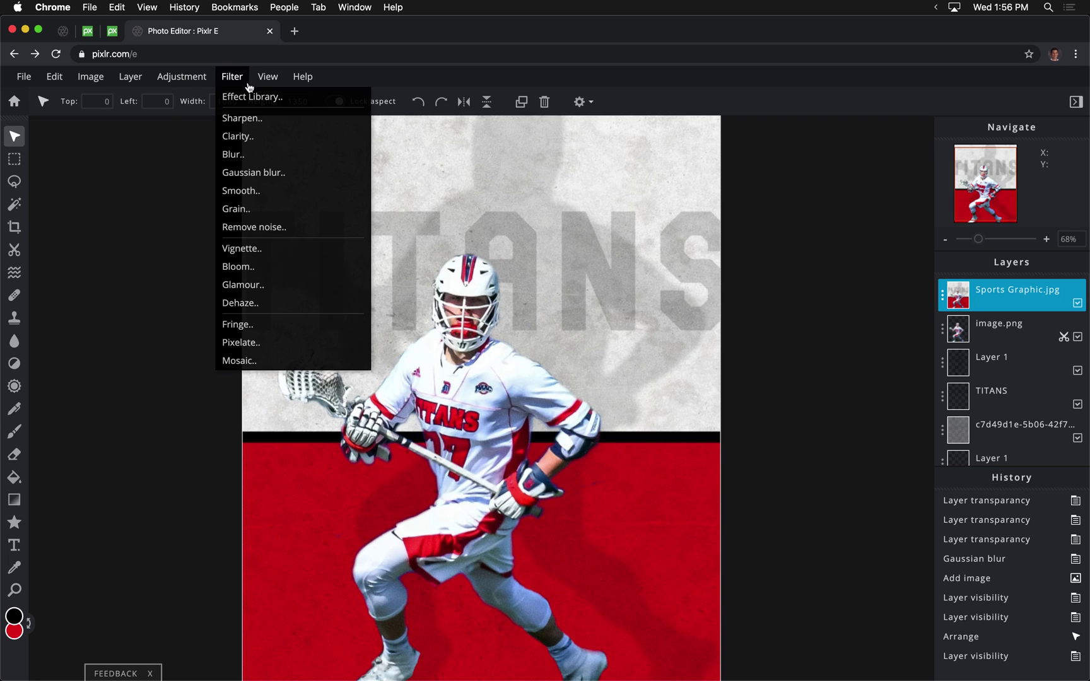
pyautogui.click(289, 332)
pyautogui.moveTo(579, 341); pyautogui.dragTo(656, 282)
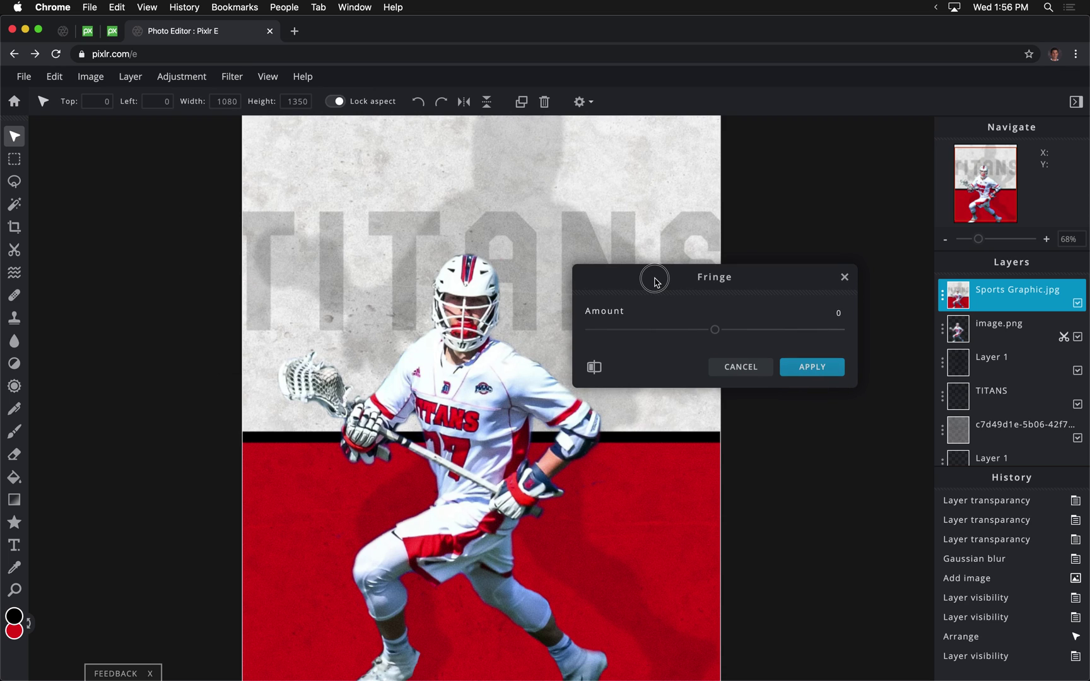
pyautogui.moveTo(715, 330); pyautogui.dragTo(754, 346)
pyautogui.click(769, 344)
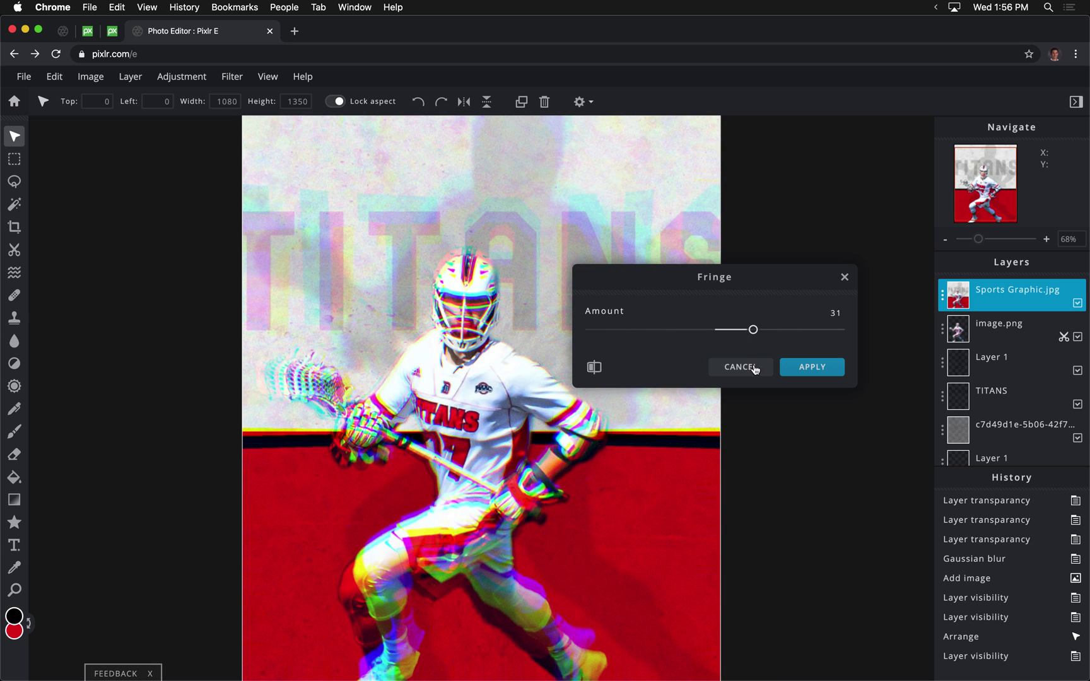
pyautogui.click(754, 367)
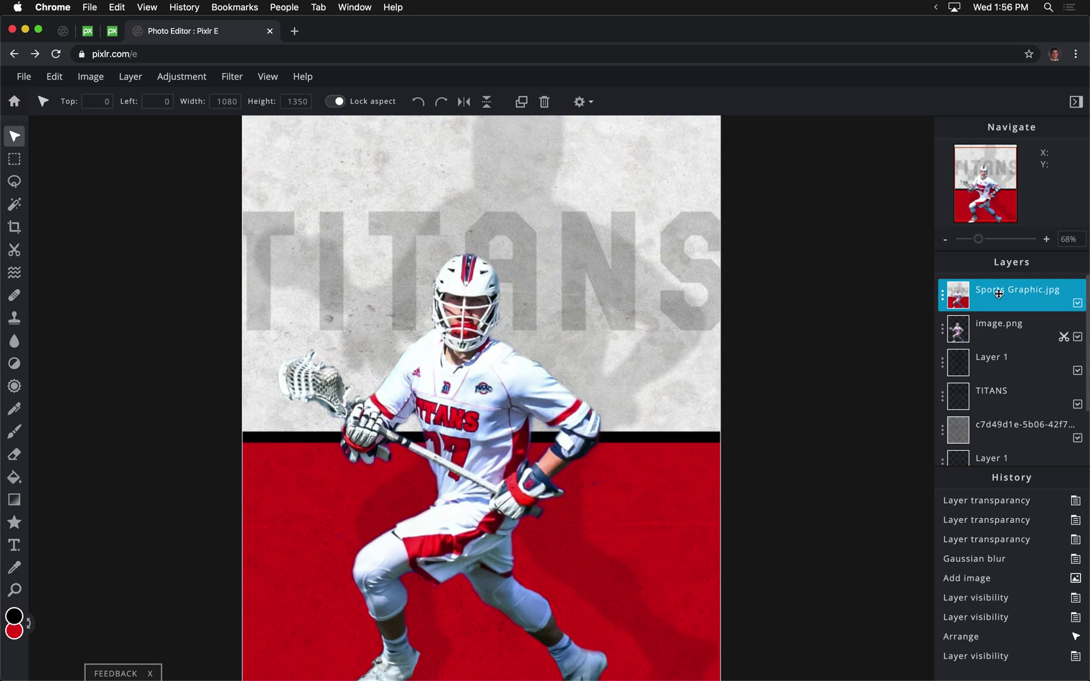
# - Duplicate the Sports Graphic.jpg layer and apply a Fringe of amount 38 to the copy
pyautogui.click(942, 295)
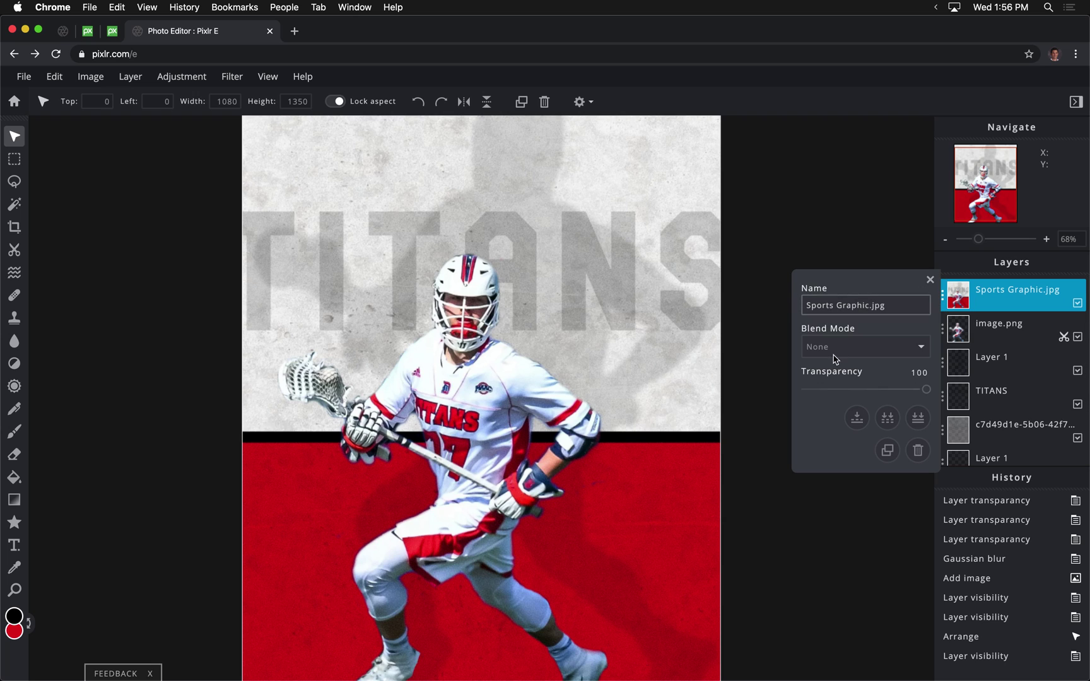
pyautogui.click(887, 450)
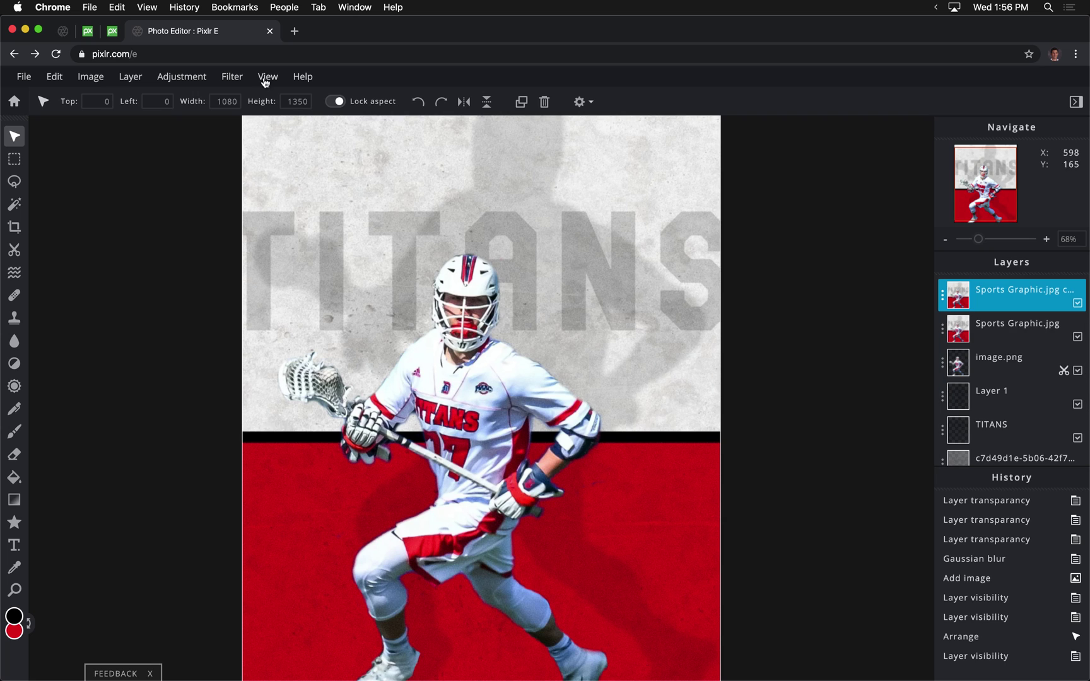
pyautogui.click(232, 77)
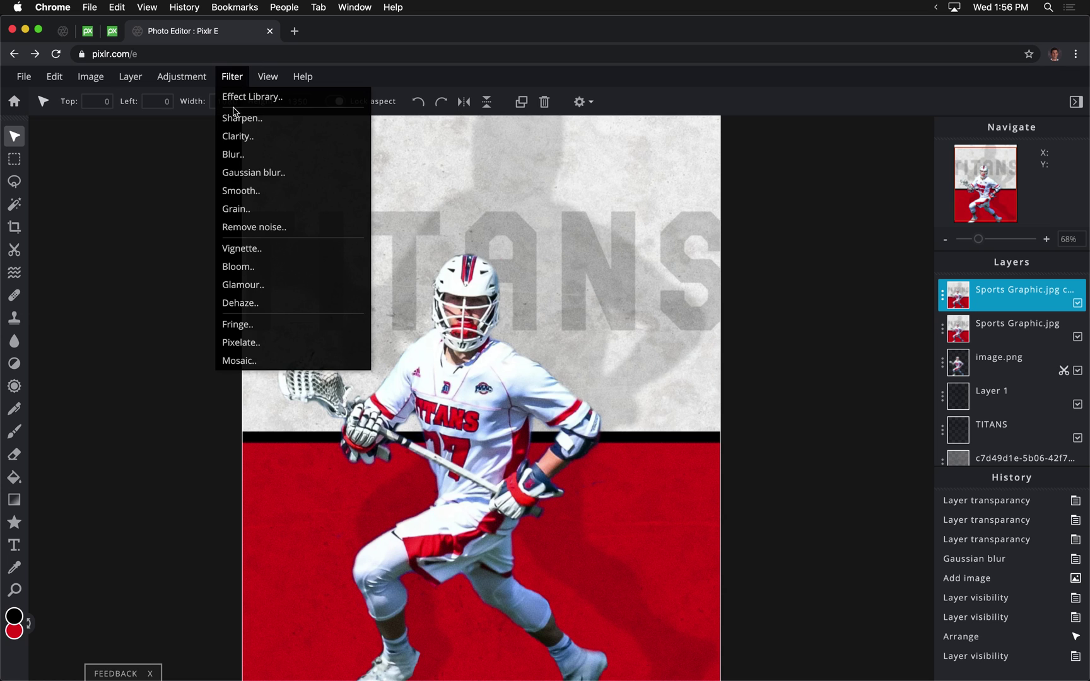
pyautogui.click(275, 323)
pyautogui.moveTo(714, 347); pyautogui.dragTo(745, 353)
pyautogui.click(814, 386)
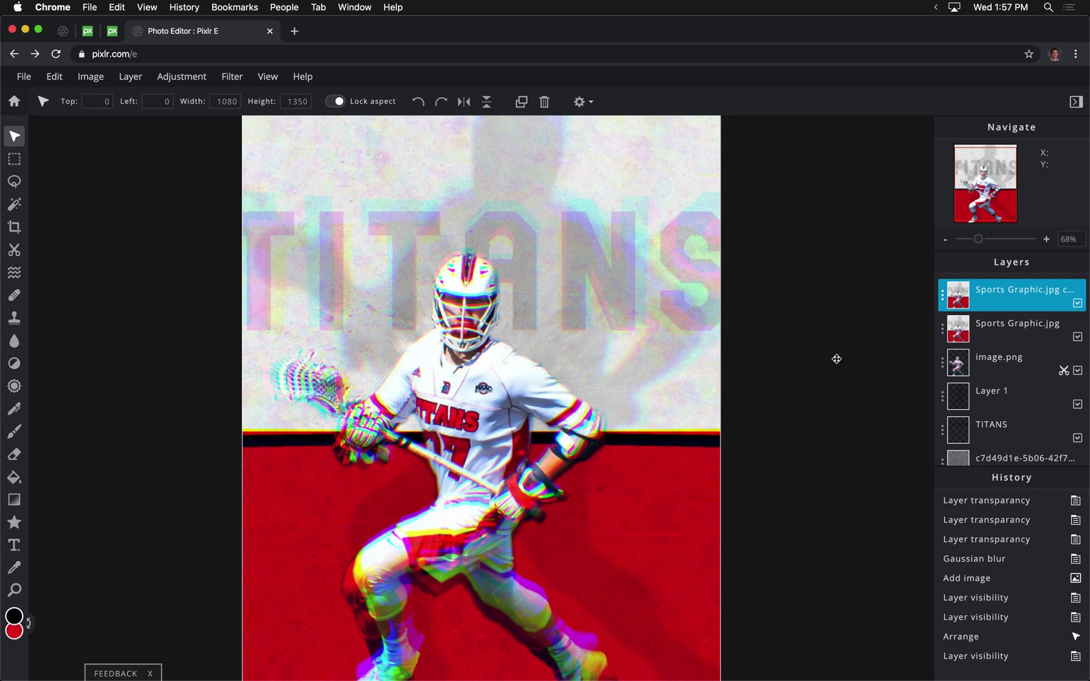
pyautogui.click(15, 251)
# - Set the Cutout brush to Remove mode with 40% softness and 164px size
pyautogui.click(218, 102)
pyautogui.click(333, 101)
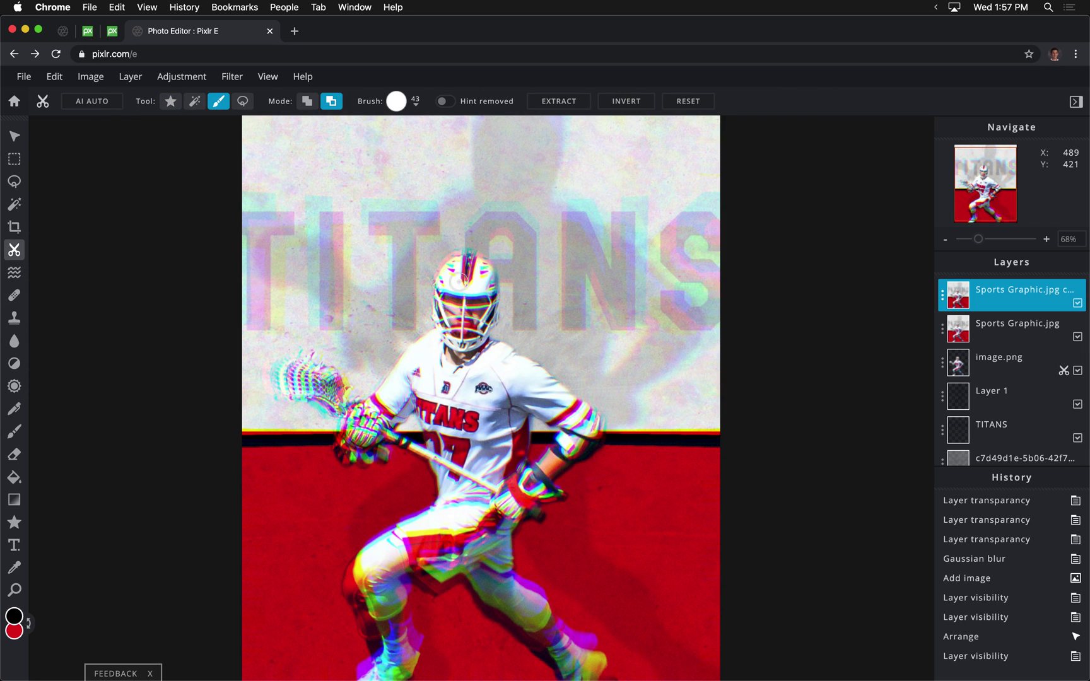
pyautogui.click(397, 101)
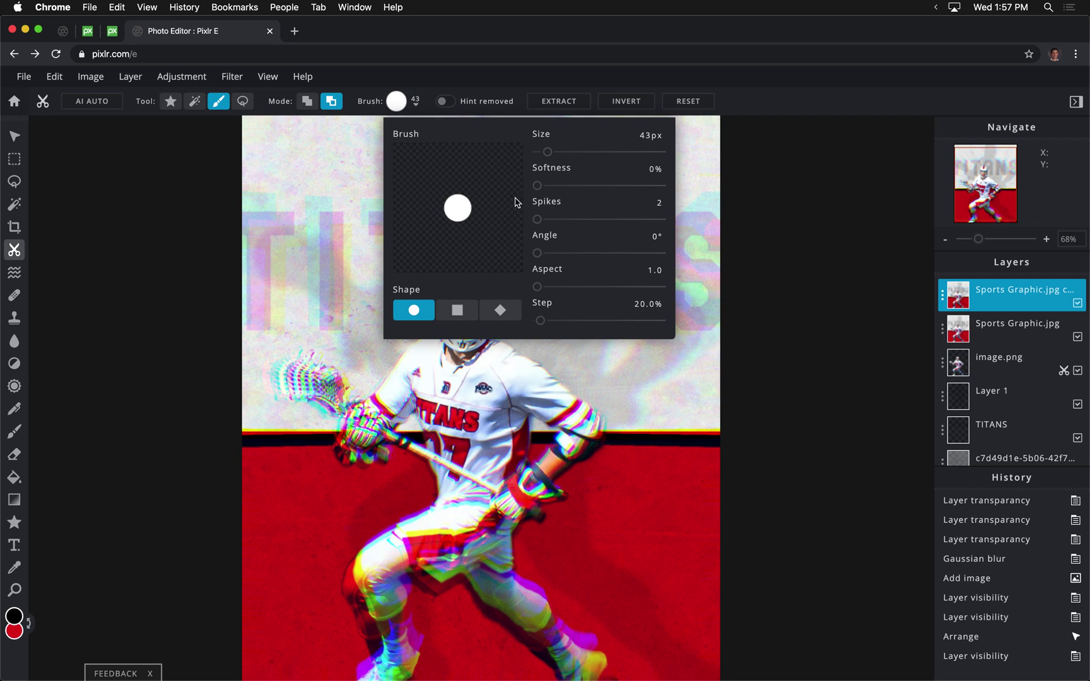
pyautogui.moveTo(537, 185); pyautogui.dragTo(587, 186)
pyautogui.moveTo(546, 152); pyautogui.dragTo(577, 153)
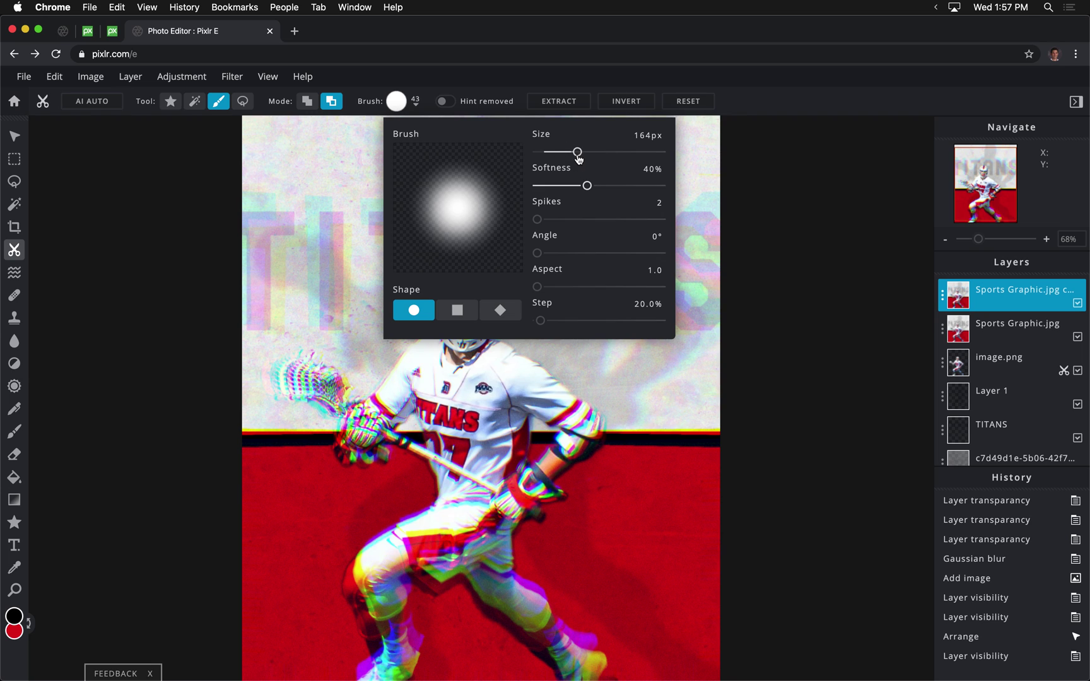
pyautogui.click(405, 106)
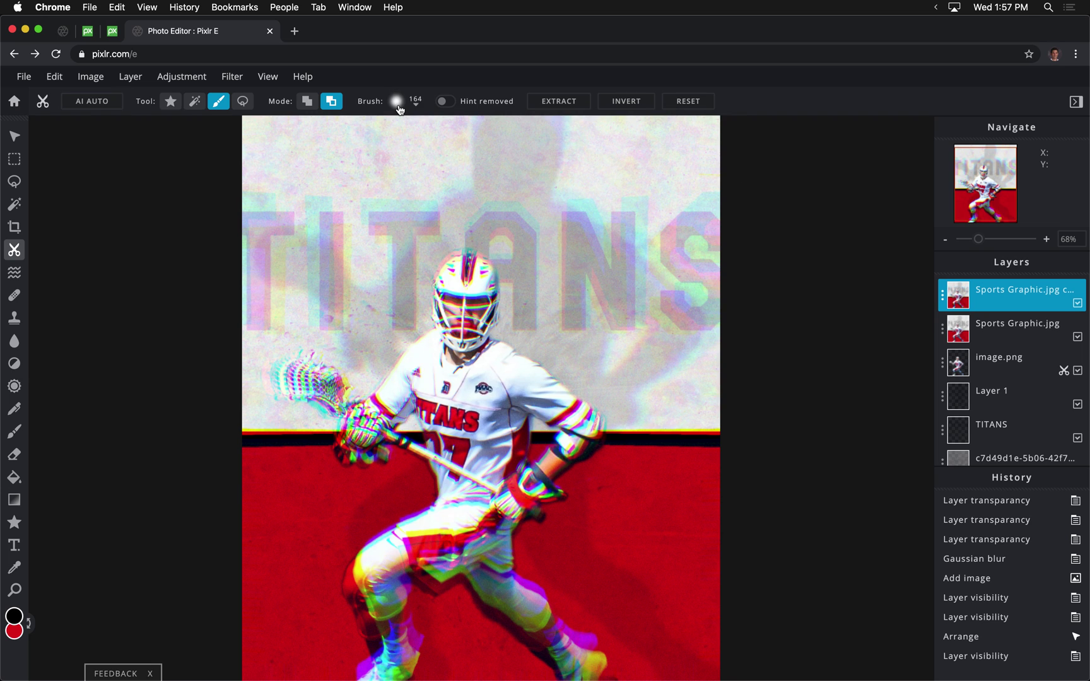
# - Mask the fringe off the helmet, stick head, knee, shin and lower leg
pyautogui.moveTo(457, 310)
pyautogui.mouseDown()
pyautogui.moveTo(452, 267)
pyautogui.moveTo(488, 273)
pyautogui.moveTo(494, 318)
pyautogui.moveTo(477, 361)
pyautogui.moveTo(489, 337)
pyautogui.moveTo(458, 365)
pyautogui.moveTo(458, 305)
pyautogui.mouseUp()
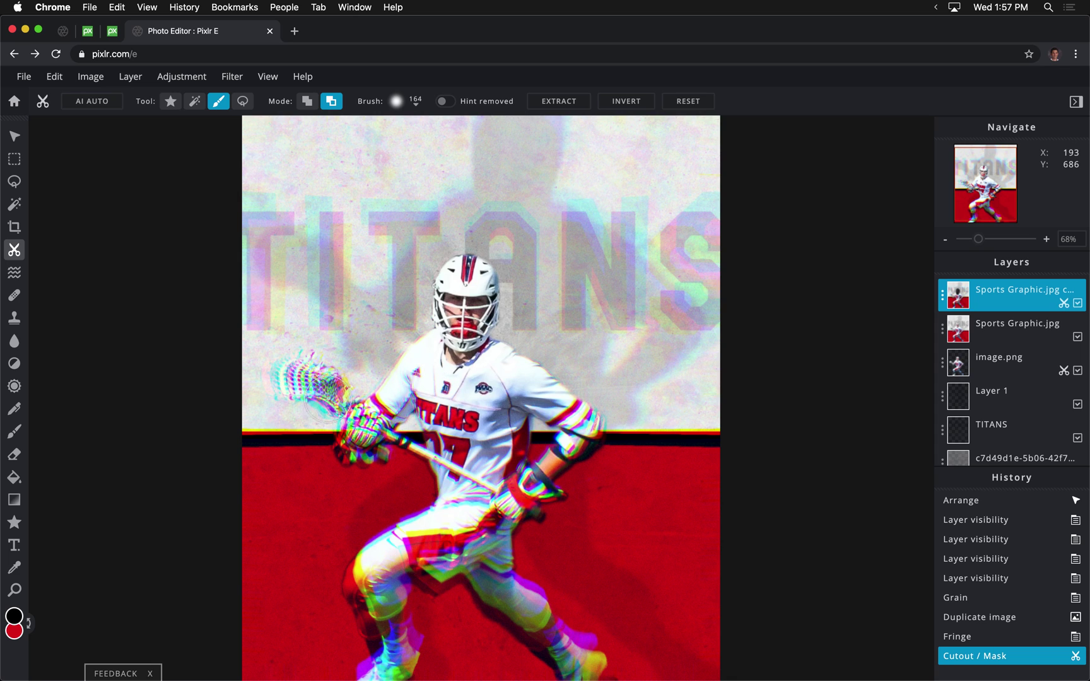
pyautogui.moveTo(329, 398); pyautogui.dragTo(272, 363)
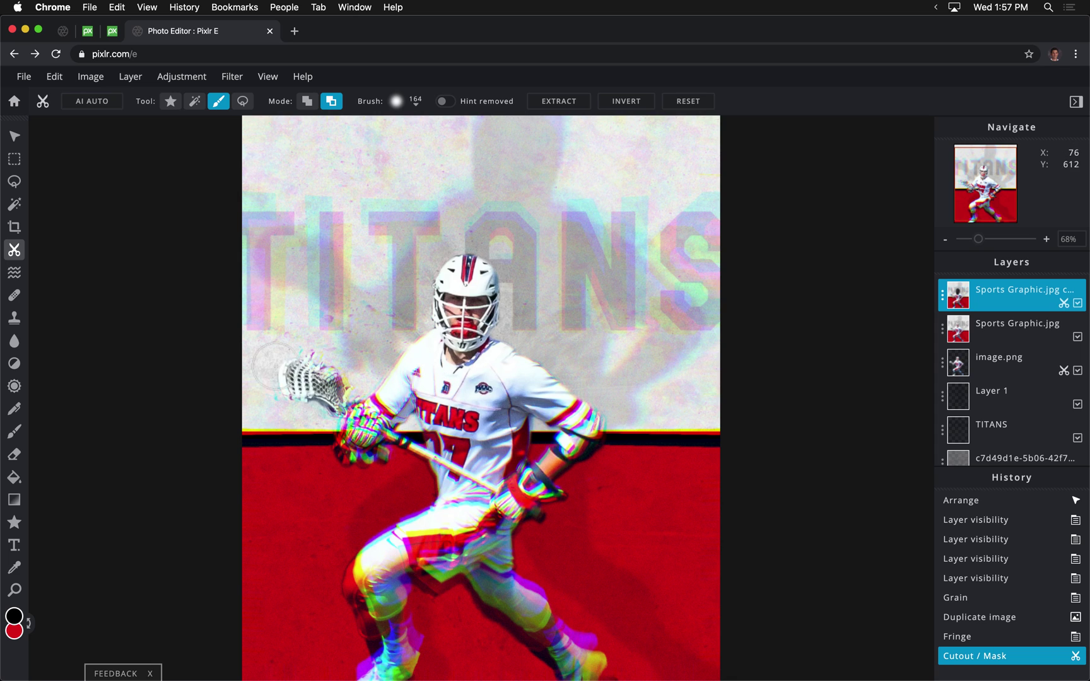
pyautogui.click(339, 377)
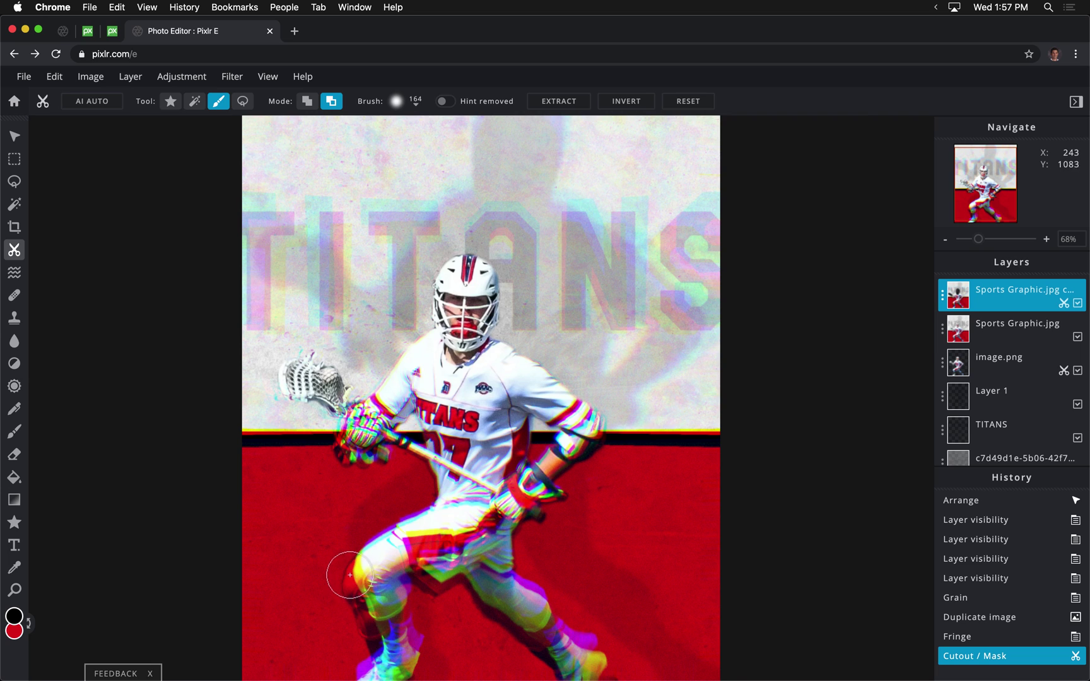
pyautogui.moveTo(349, 575)
pyautogui.mouseDown()
pyautogui.moveTo(338, 589)
pyautogui.moveTo(386, 643)
pyautogui.mouseUp()
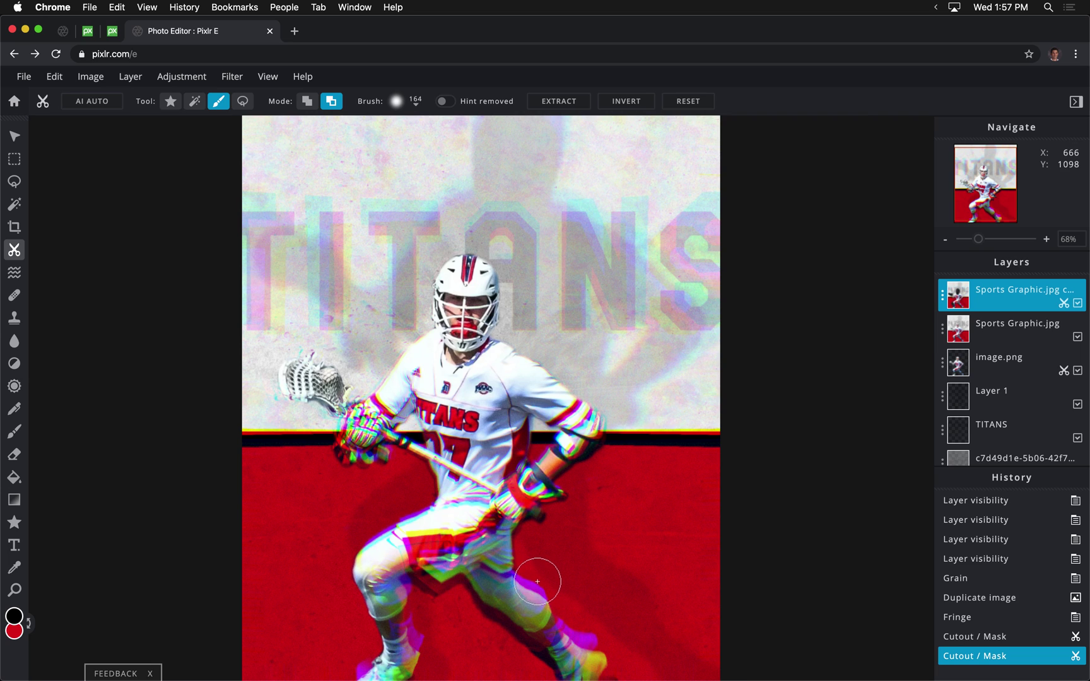
pyautogui.moveTo(536, 580)
pyautogui.mouseDown()
pyautogui.moveTo(592, 620)
pyautogui.moveTo(557, 582)
pyautogui.moveTo(531, 582)
pyautogui.moveTo(582, 575)
pyautogui.moveTo(607, 632)
pyautogui.moveTo(589, 624)
pyautogui.moveTo(612, 633)
pyautogui.moveTo(637, 600)
pyautogui.mouseUp()
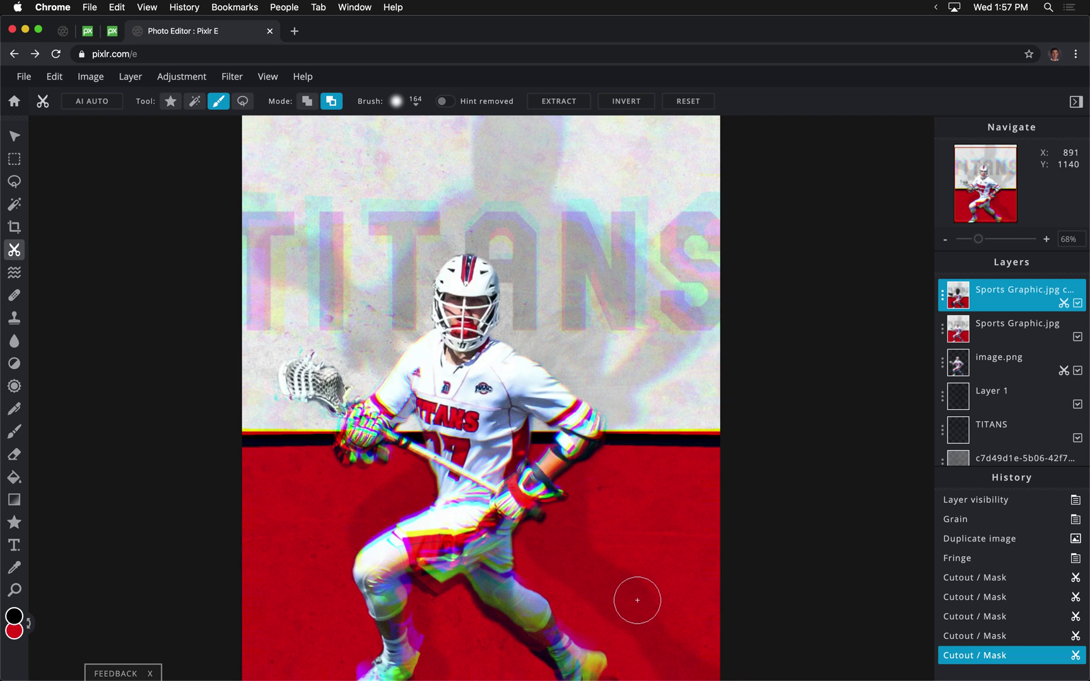
pyautogui.click(434, 595)
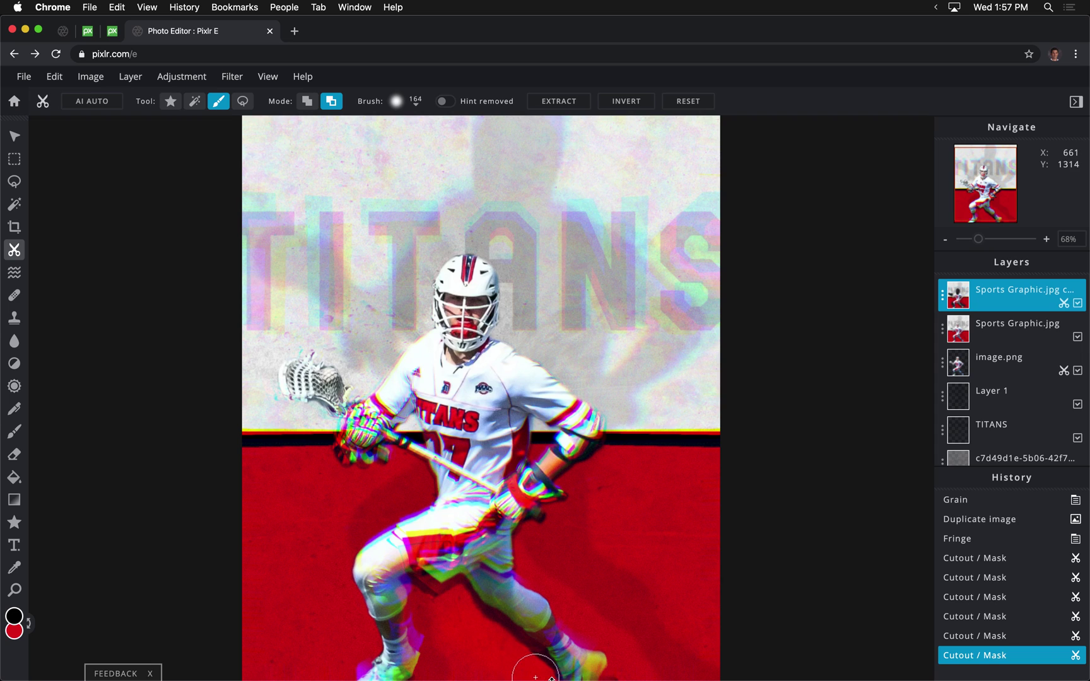
pyautogui.click(491, 636)
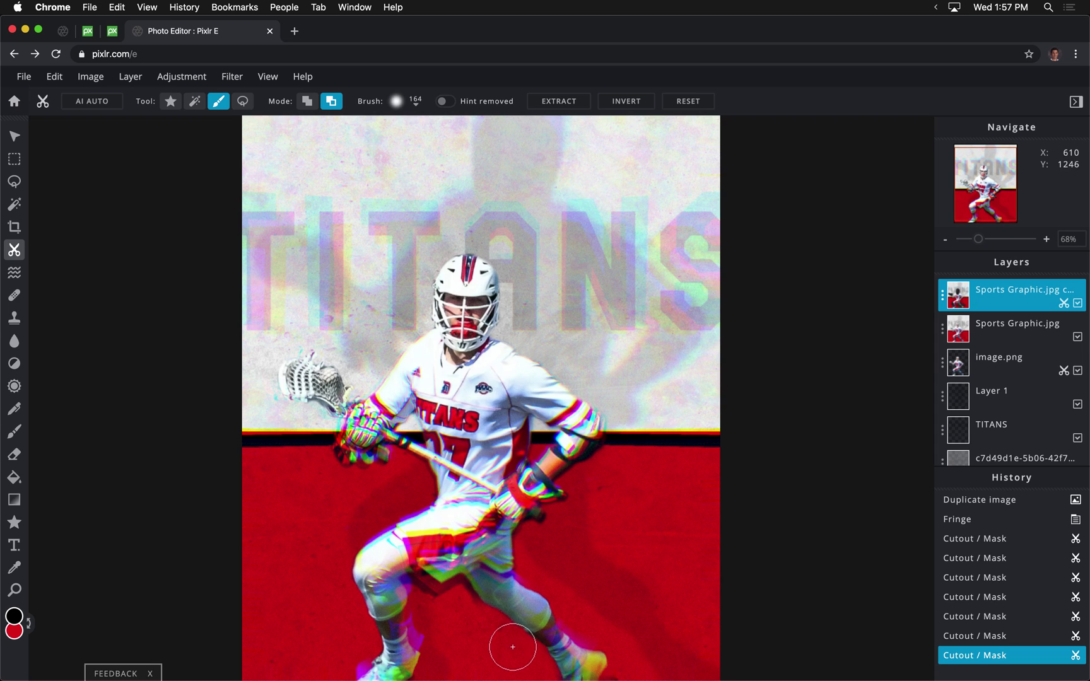
pyautogui.click(510, 639)
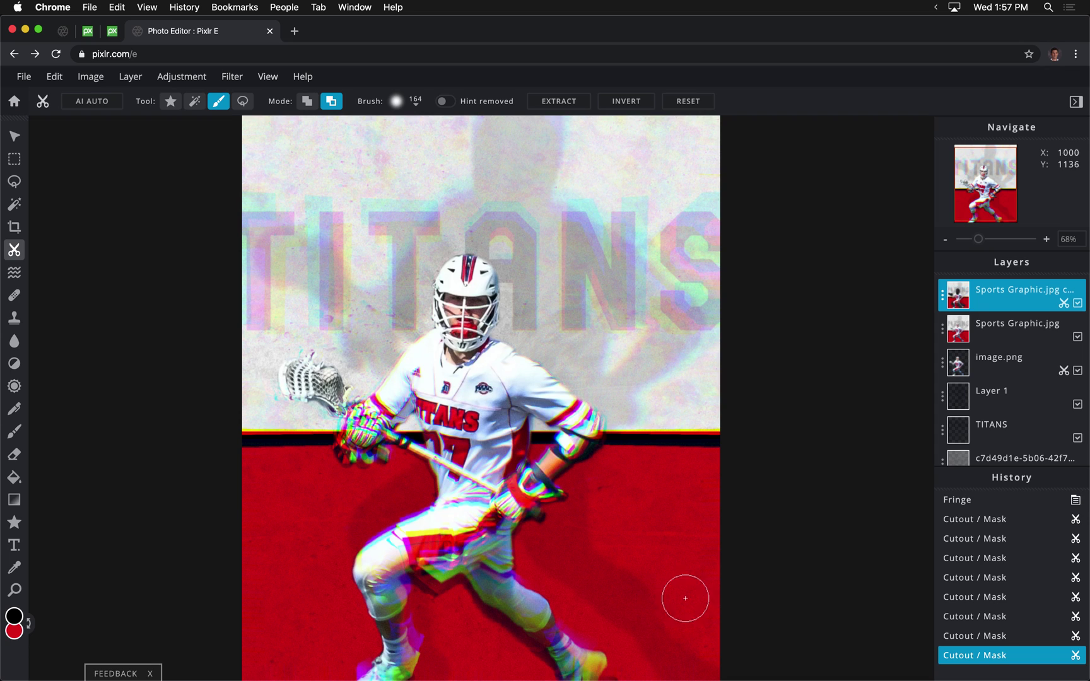
# - Undo a stroke, restore the floor near the leg, then remove more near the legs
pyautogui.press('super+z')
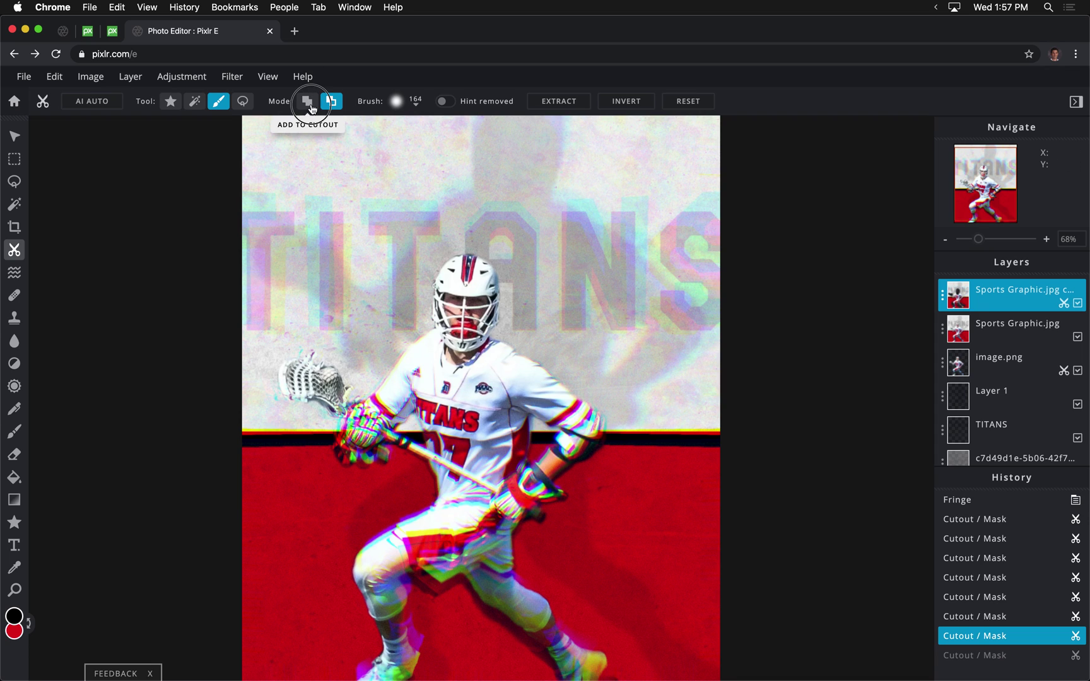
pyautogui.click(307, 100)
pyautogui.moveTo(552, 584); pyautogui.dragTo(578, 624)
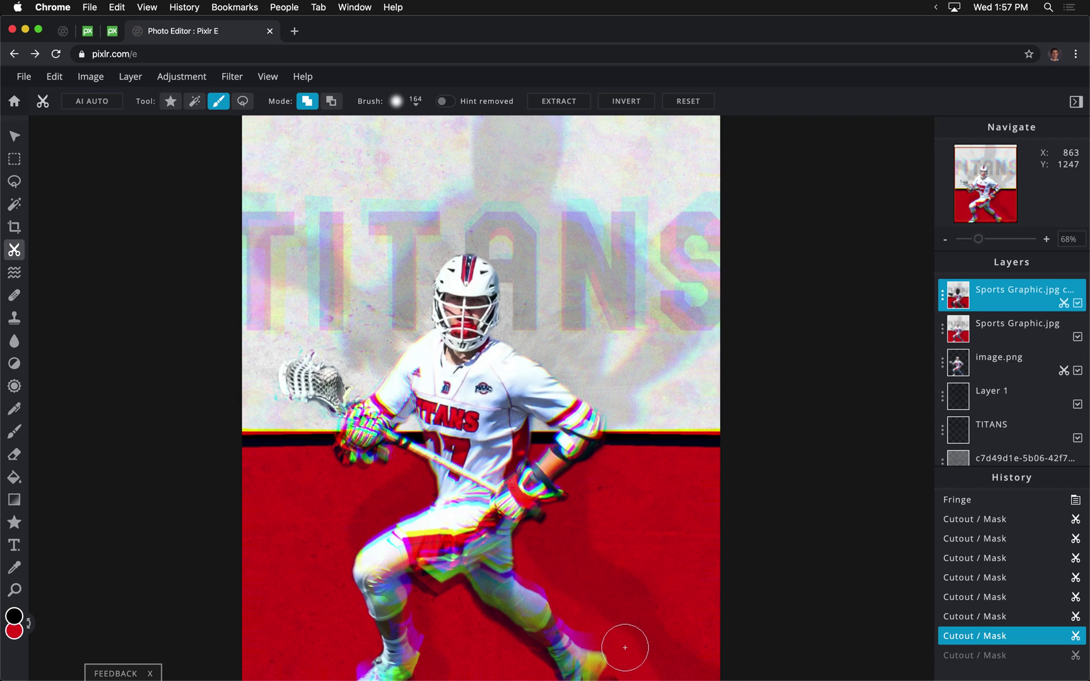
pyautogui.click(331, 101)
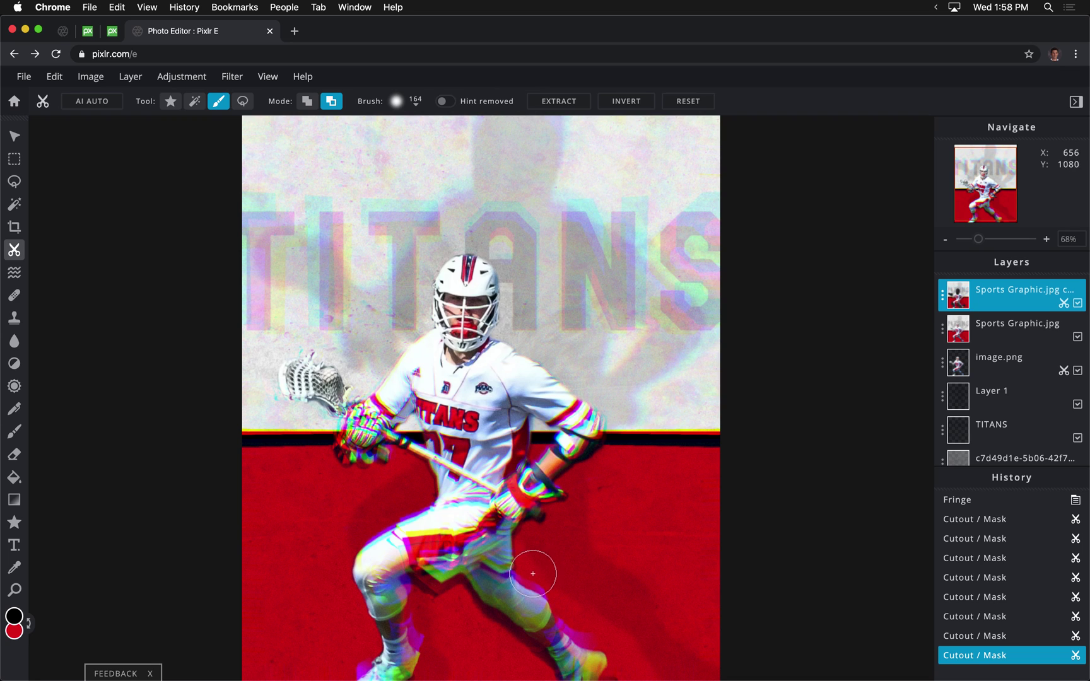
pyautogui.moveTo(646, 576); pyautogui.dragTo(673, 470)
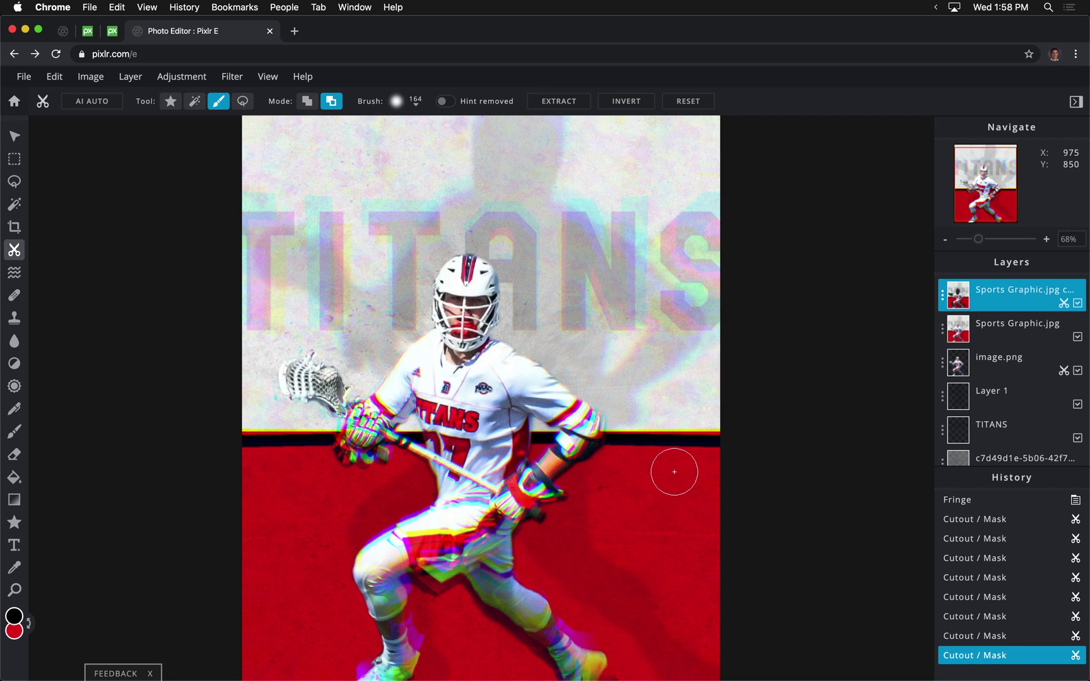
pyautogui.click(231, 78)
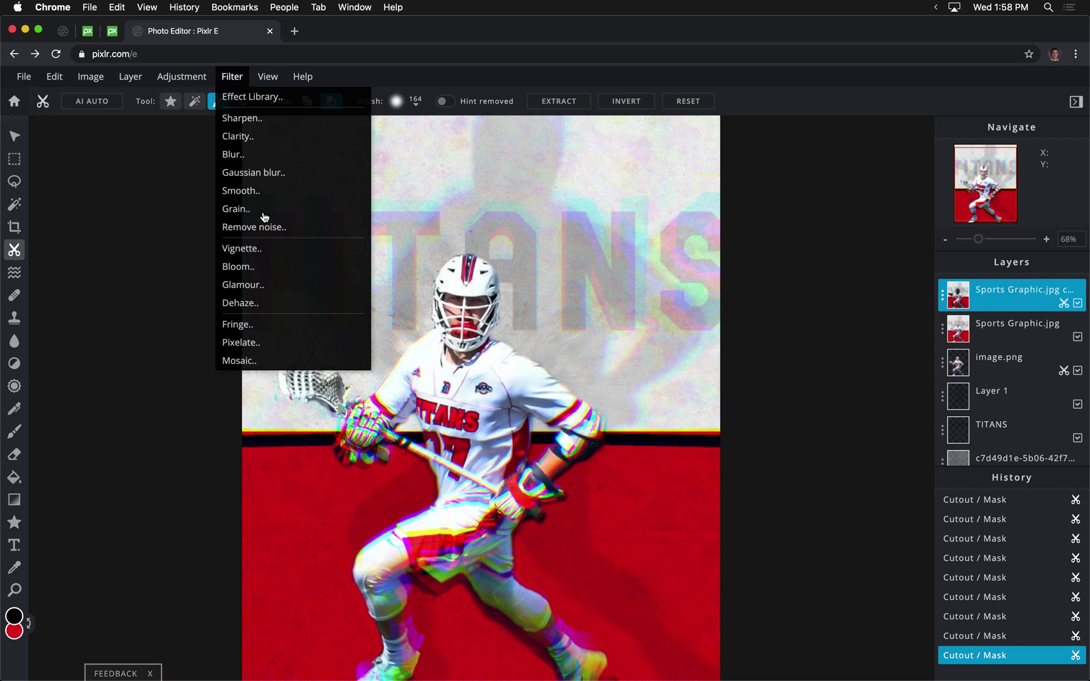
pyautogui.click(247, 247)
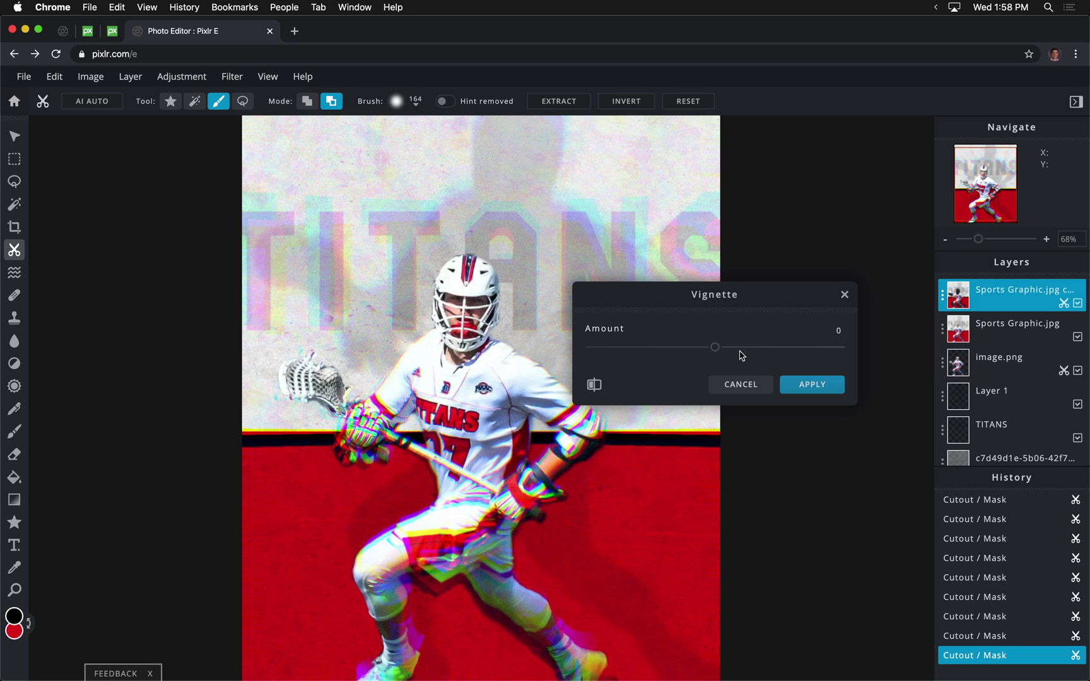
pyautogui.moveTo(717, 349); pyautogui.dragTo(776, 351)
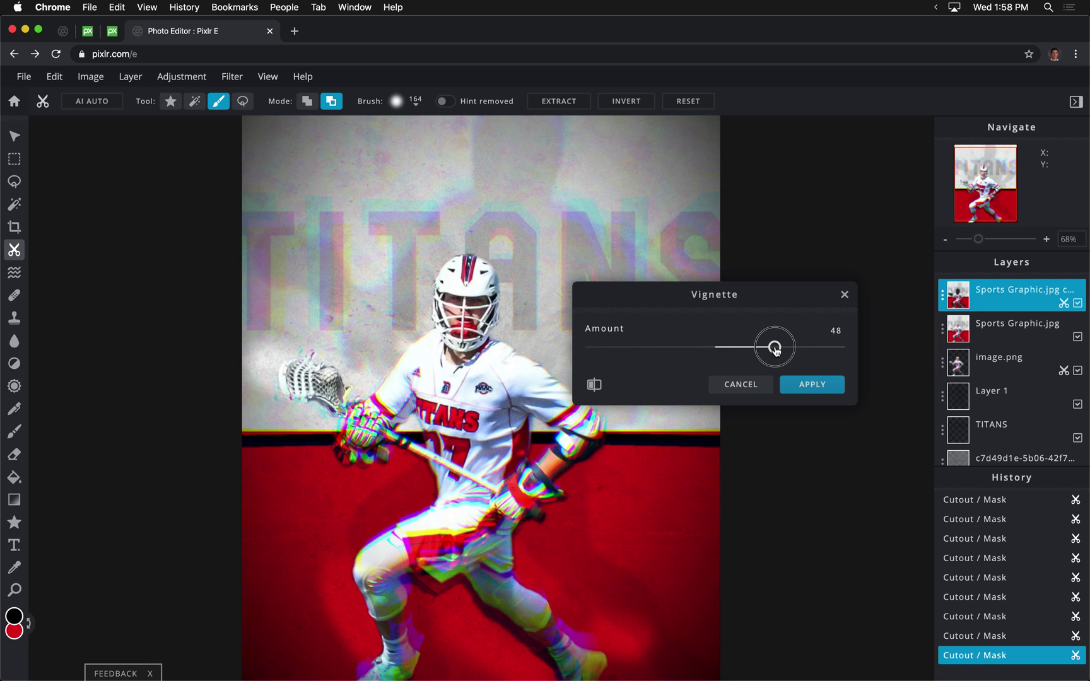
pyautogui.moveTo(775, 352); pyautogui.dragTo(882, 351)
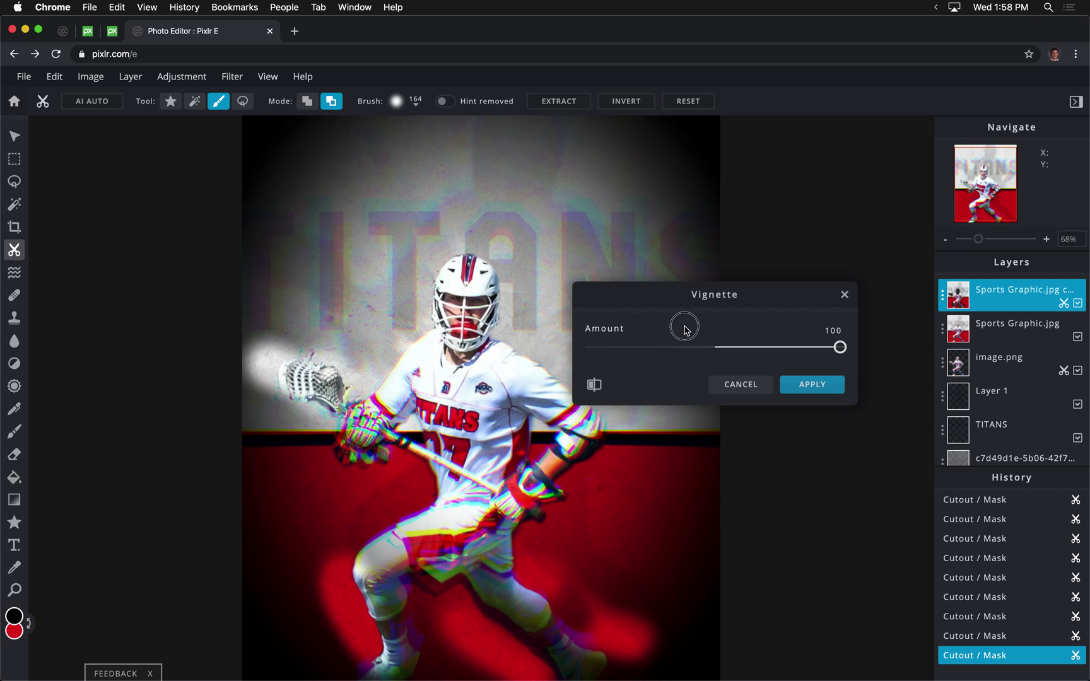
pyautogui.moveTo(684, 323); pyautogui.dragTo(711, 347)
pyautogui.click(751, 386)
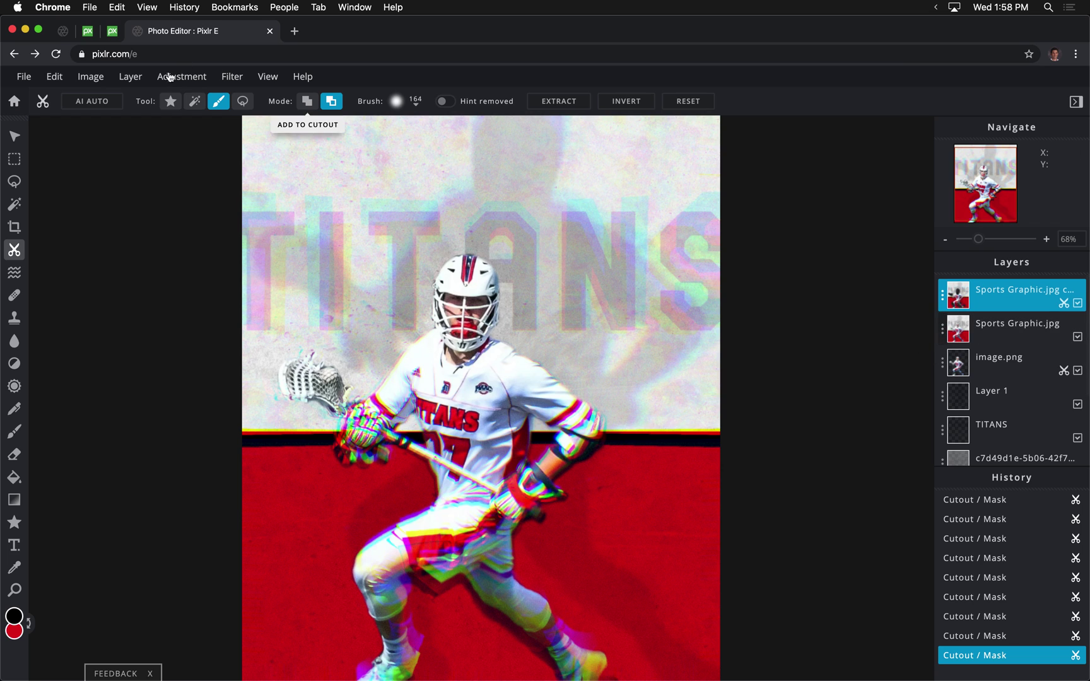
# - Save the graphic as a high-quality JPG named Sports Graphic 2 on the Desktop
pyautogui.click(24, 76)
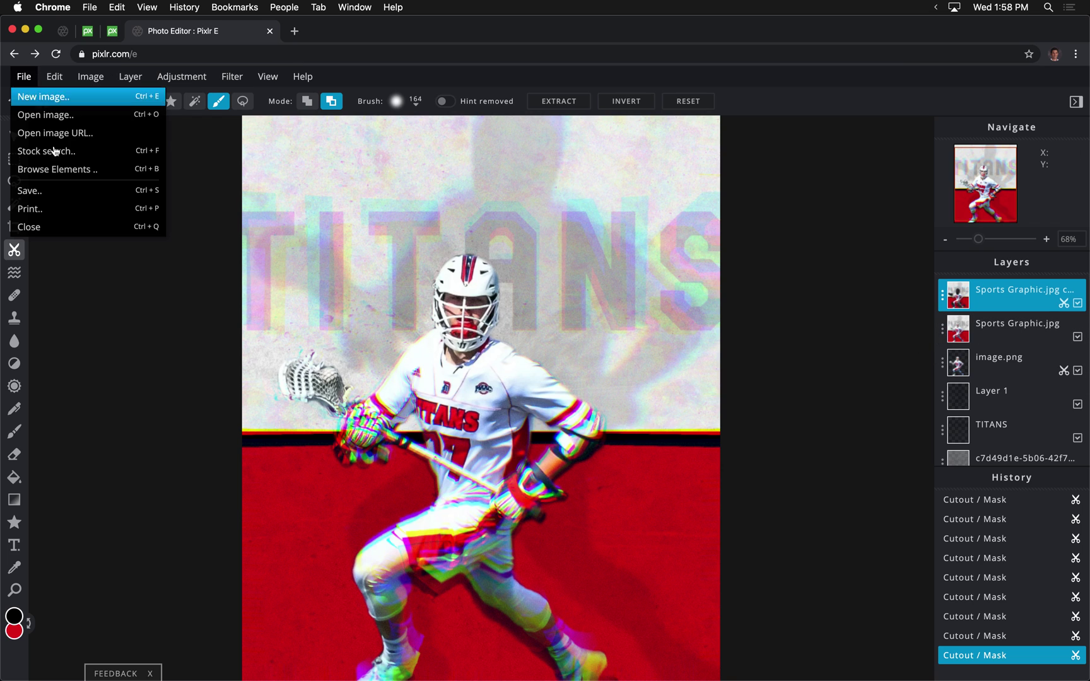
pyautogui.click(82, 191)
pyautogui.click(811, 224)
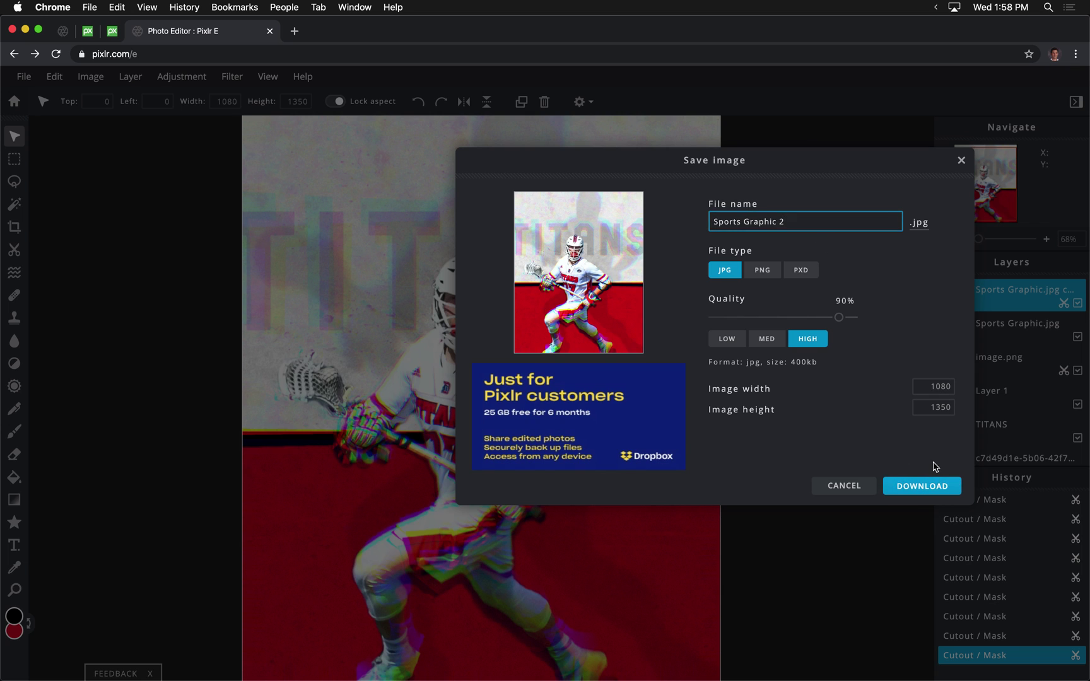
pyautogui.click(926, 484)
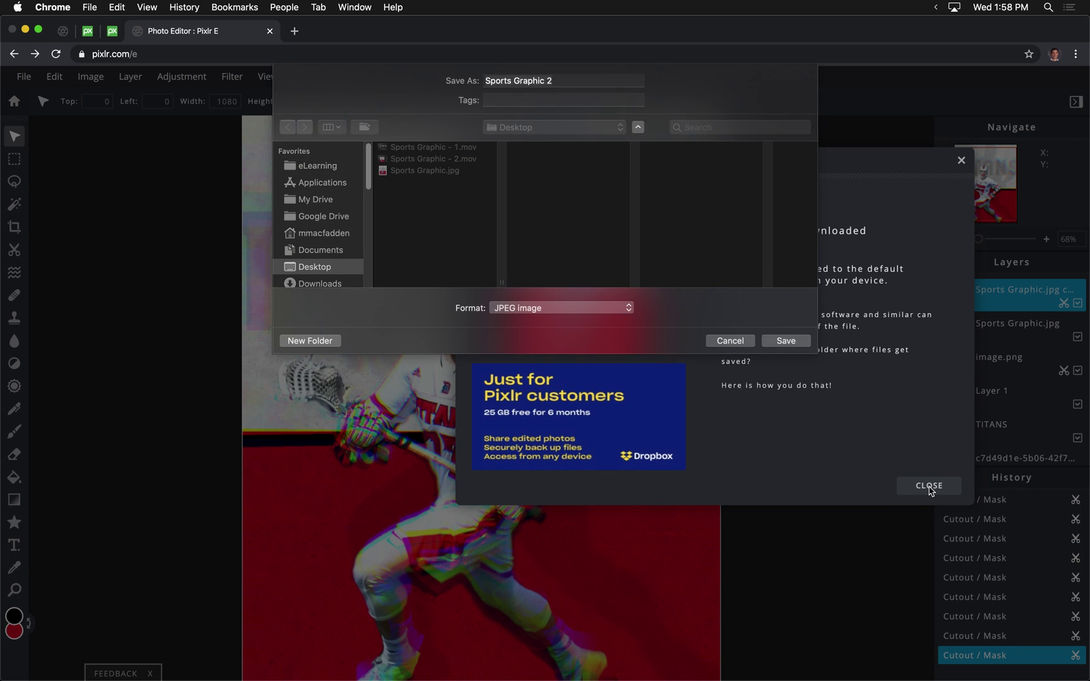
pyautogui.click(786, 341)
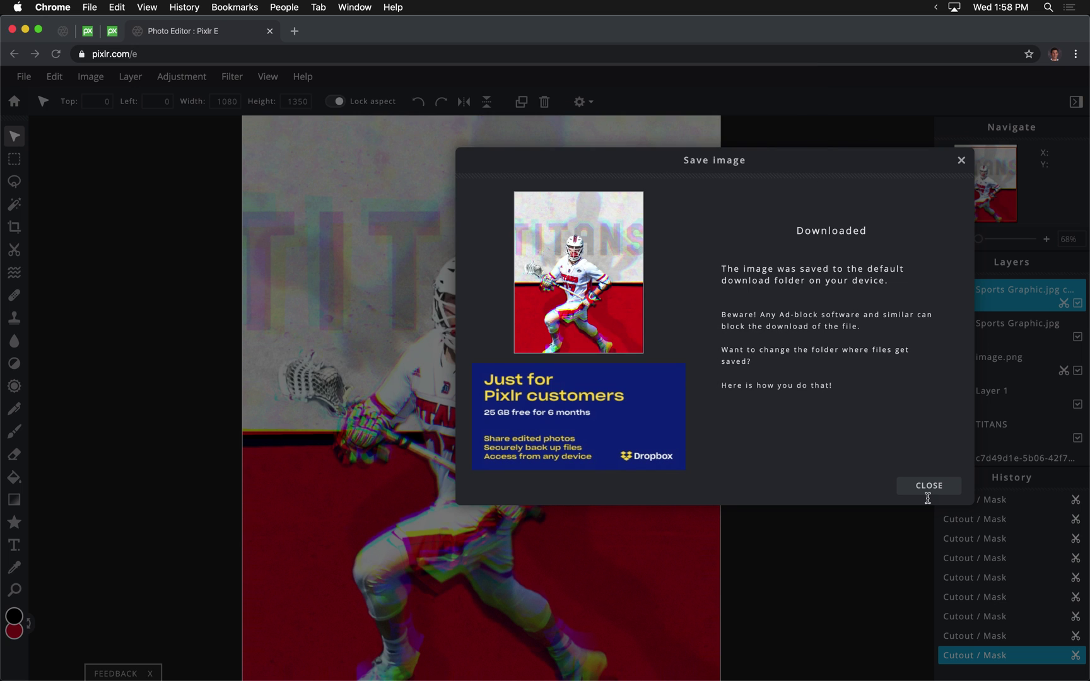
pyautogui.click(1009, 364)
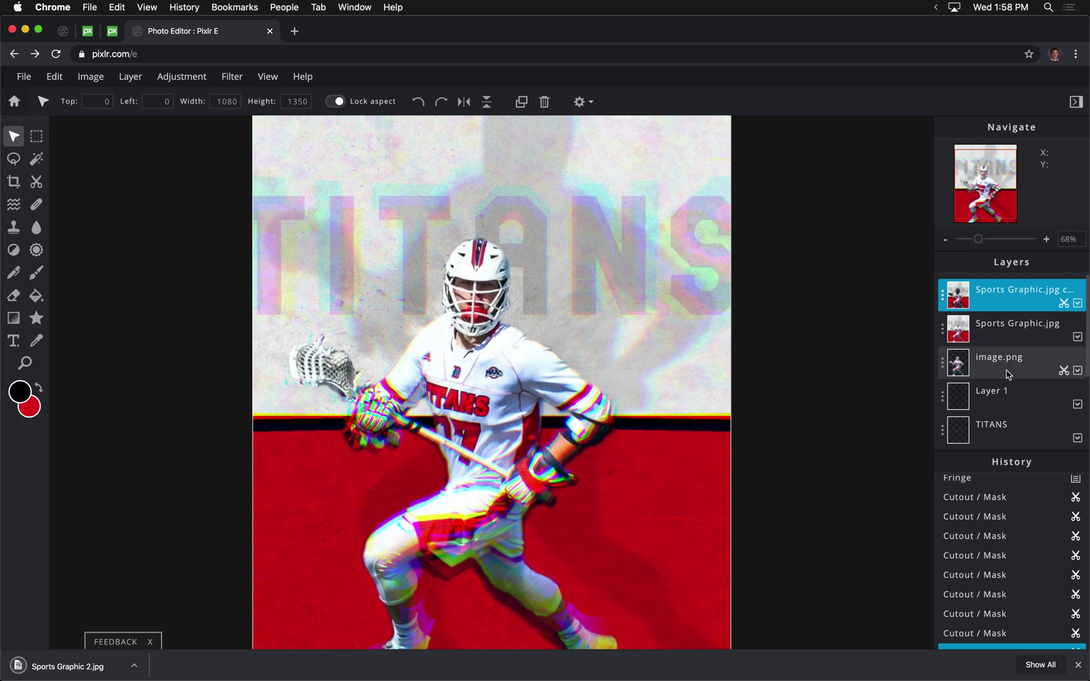
# - Add Sports Graphic 2.jpg back in as a new top image layer
pyautogui.scroll(-3, 1009, 378)
pyautogui.click(1012, 440)
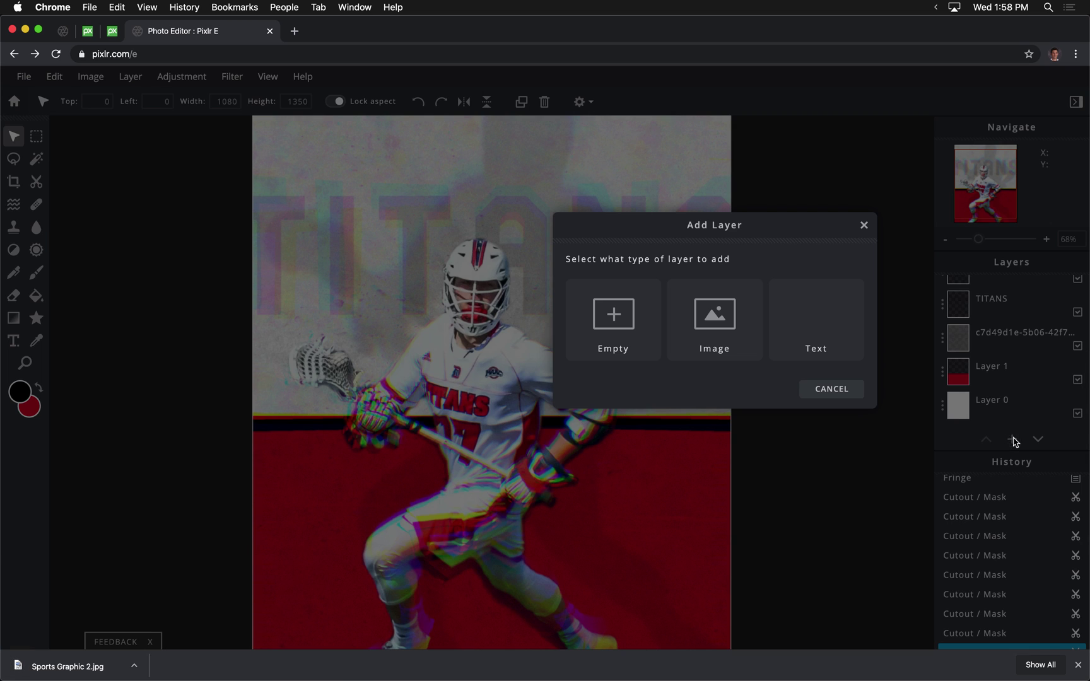
pyautogui.click(720, 332)
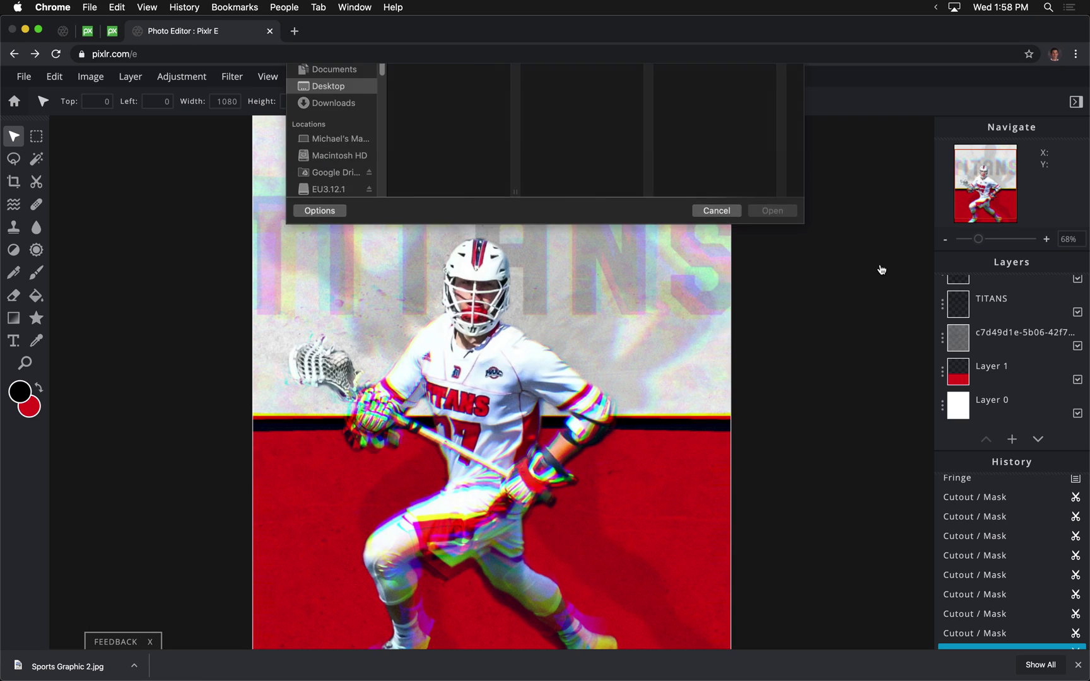
pyautogui.click(455, 123)
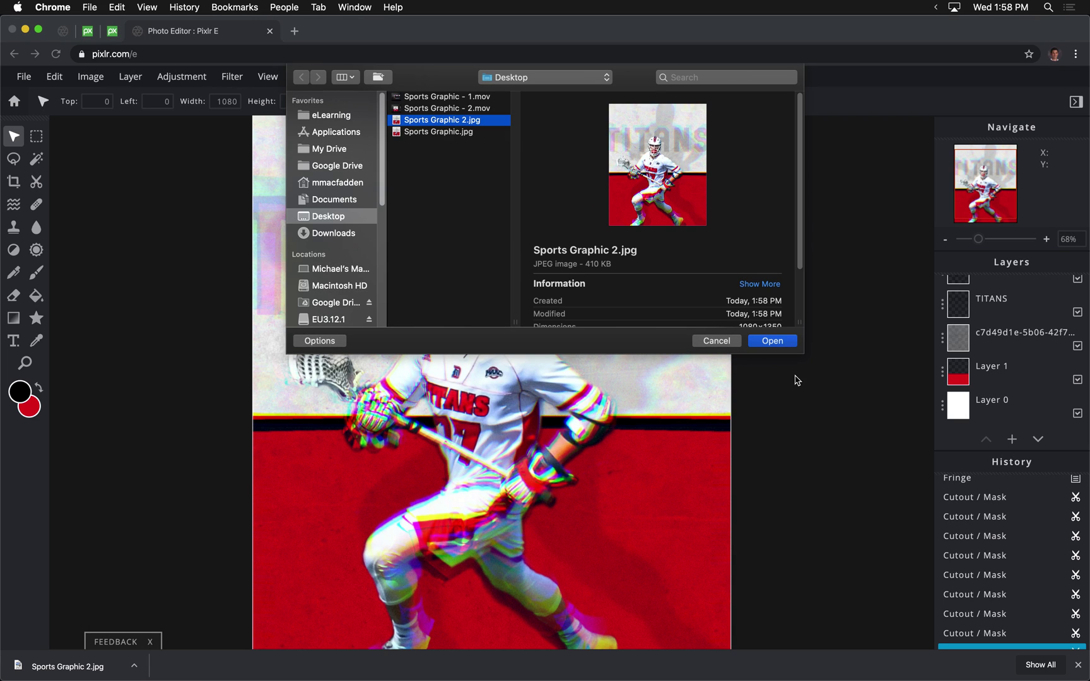
pyautogui.click(770, 339)
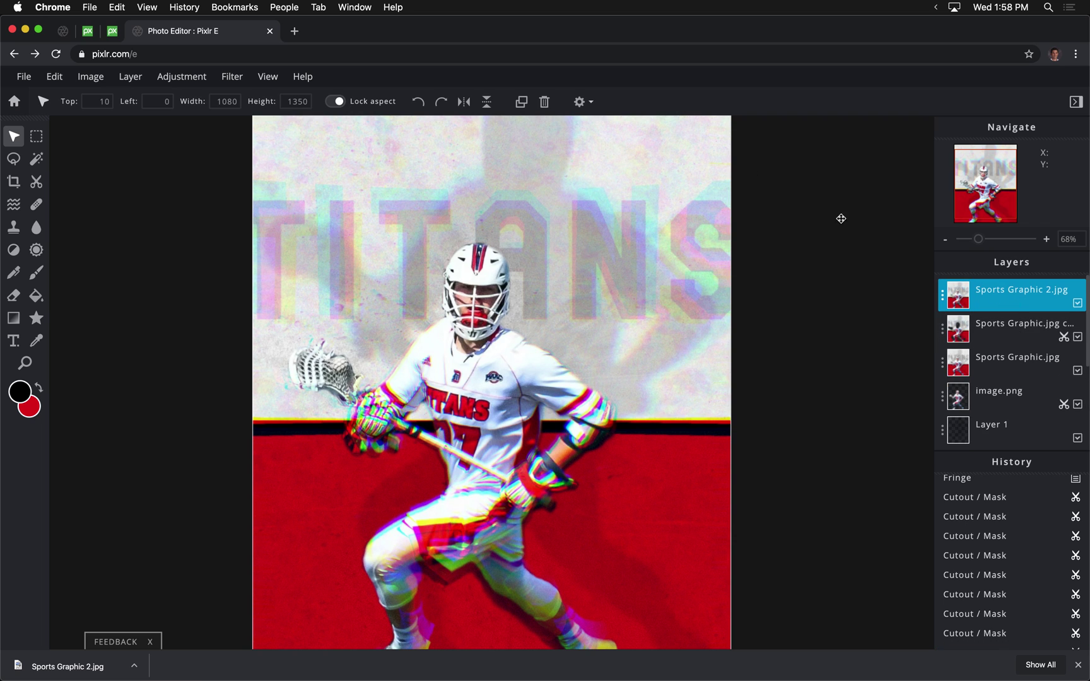
# - Apply a Vignette of amount 47 to the Sports Graphic 2.jpg layer
pyautogui.click(233, 77)
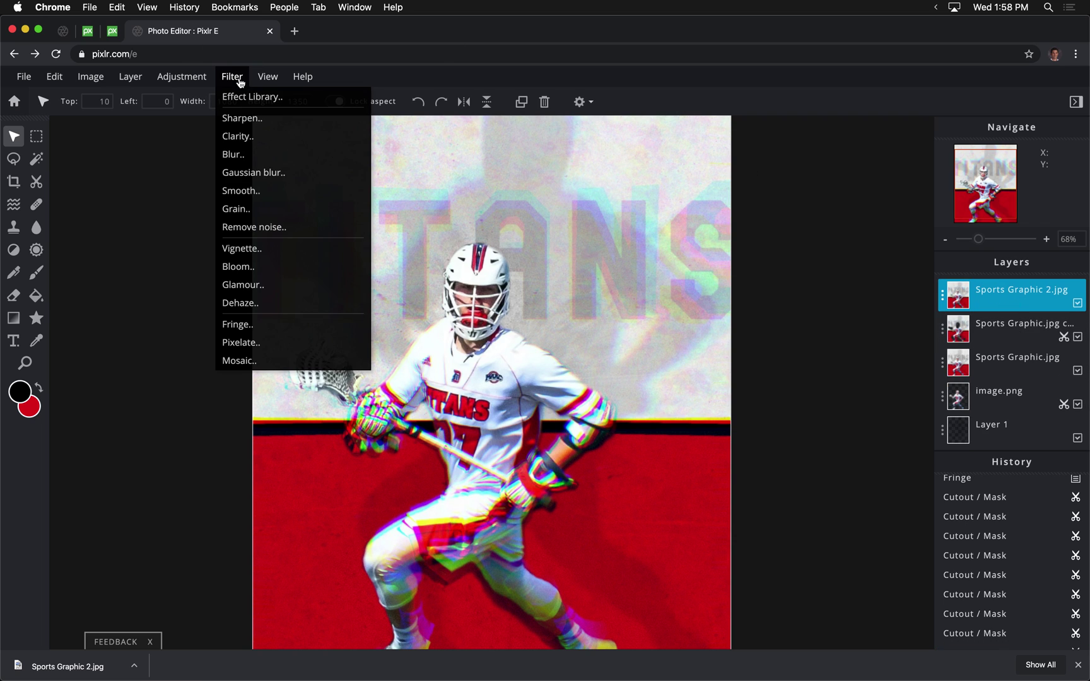
pyautogui.click(276, 248)
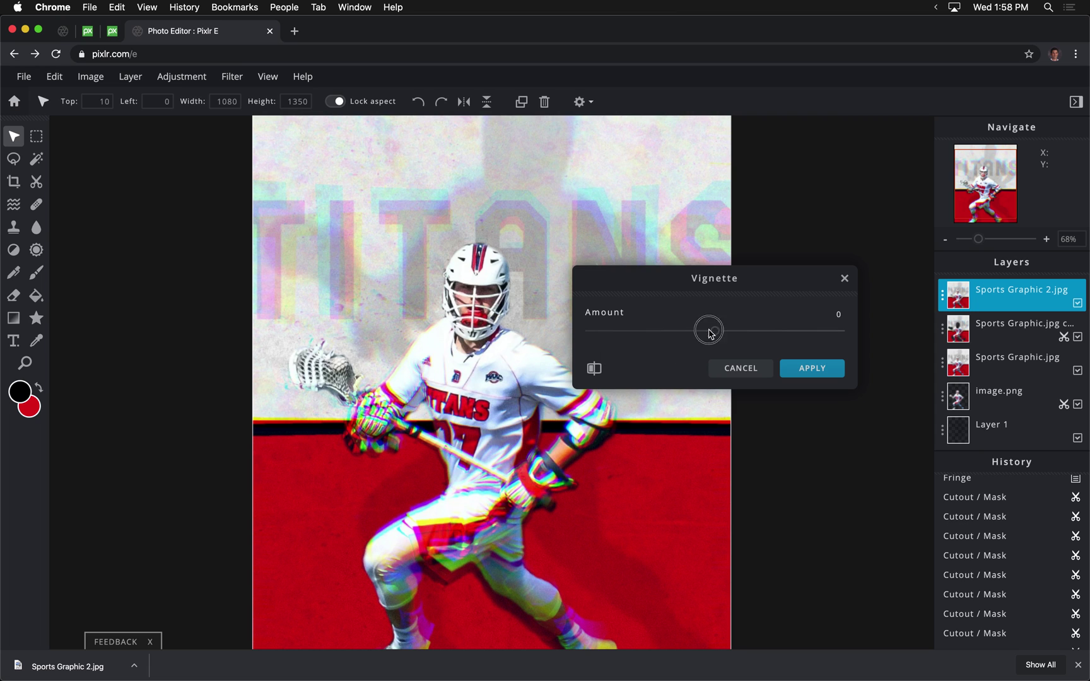
pyautogui.moveTo(709, 332); pyautogui.dragTo(772, 338)
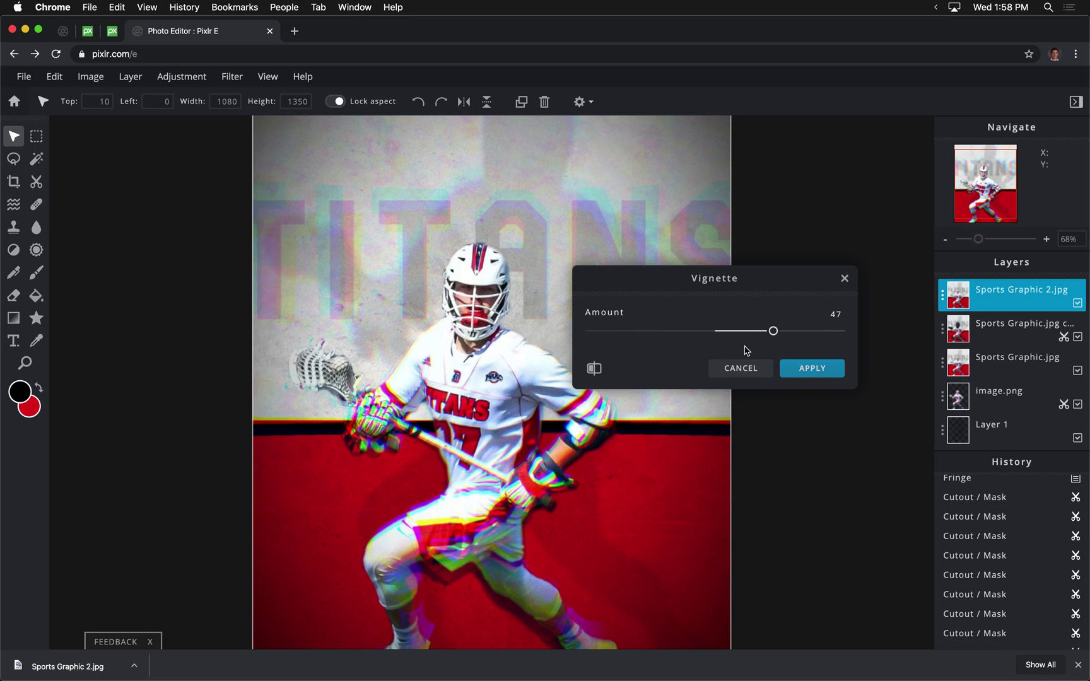
pyautogui.click(813, 369)
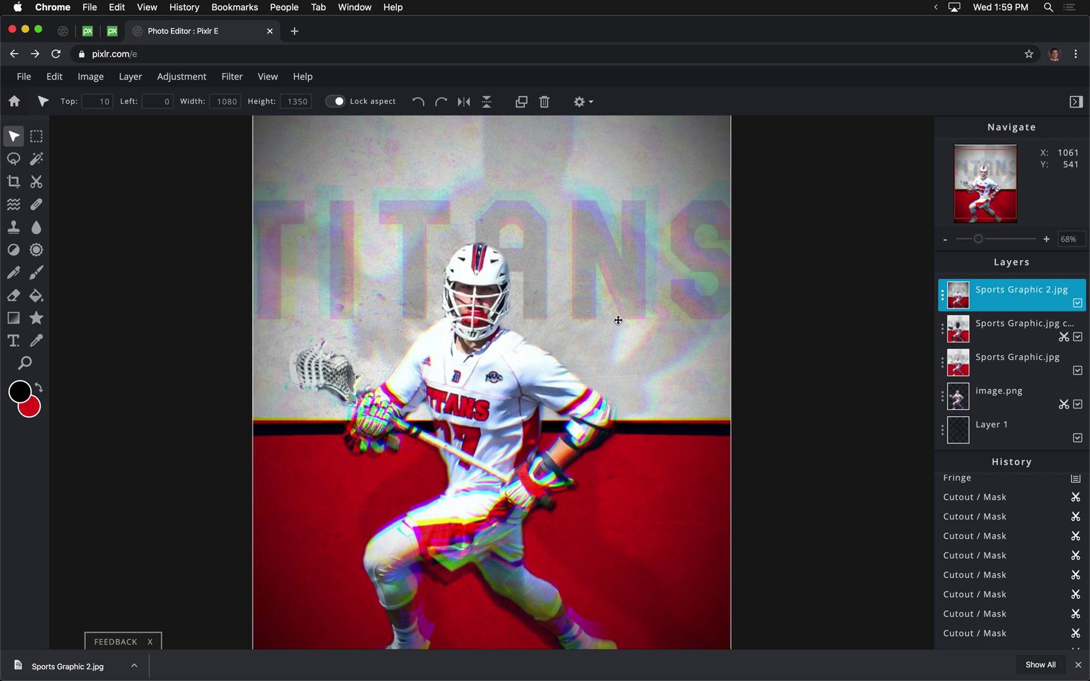
pyautogui.click(24, 76)
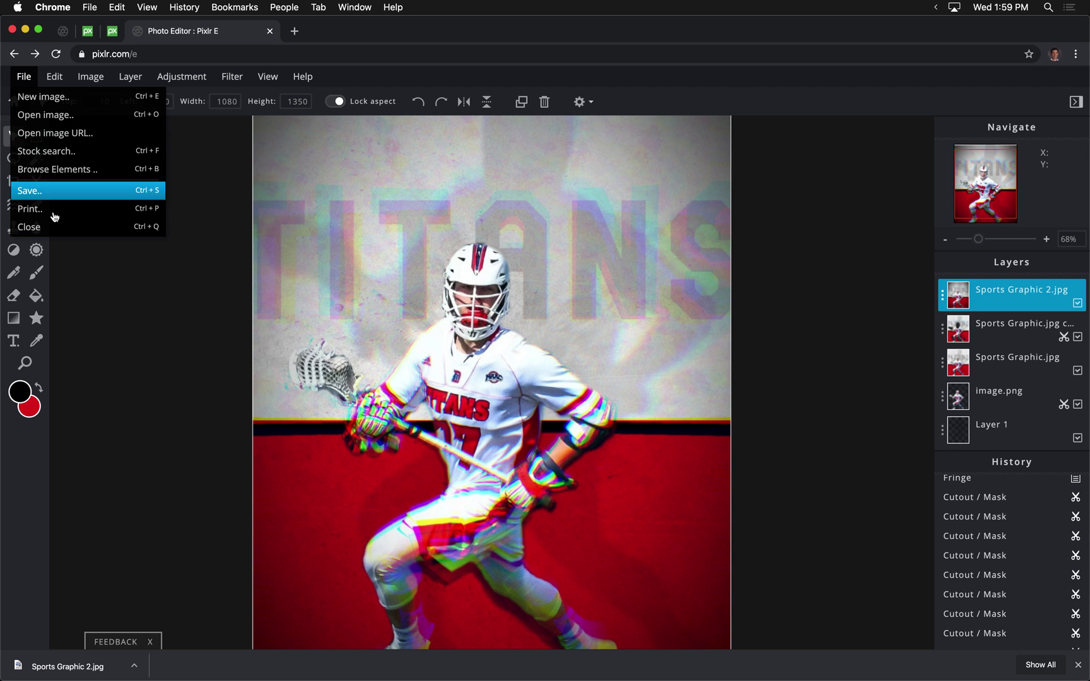
# - Export the final graphic as a high-quality JPG named Sports Graphic End to the Desktop
pyautogui.click(74, 197)
pyautogui.click(806, 213)
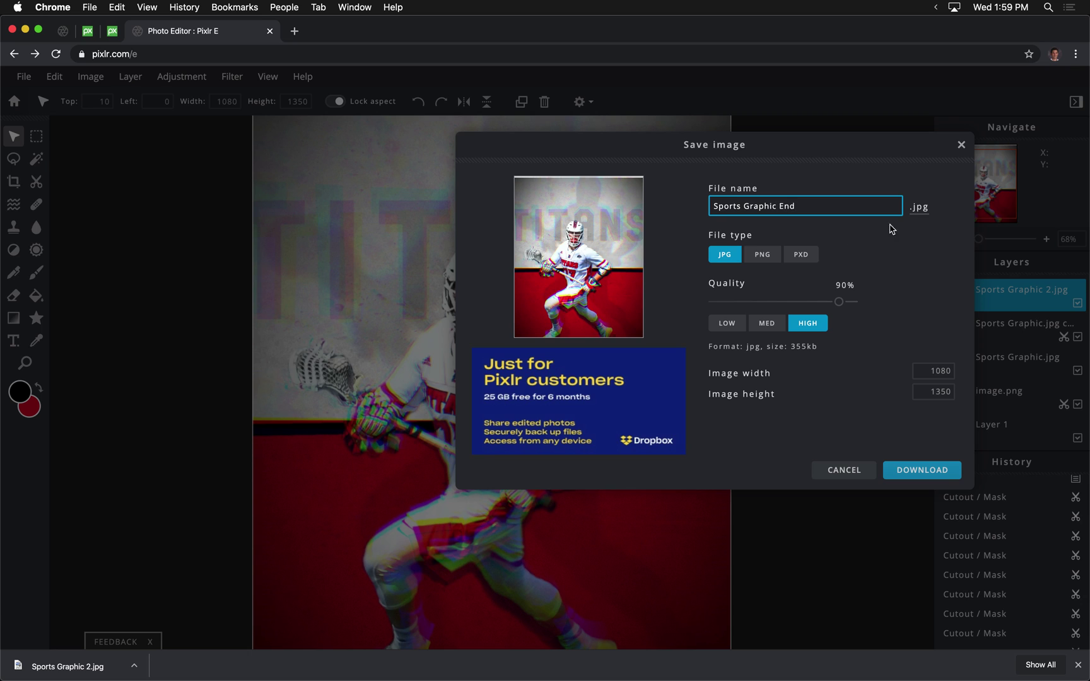
pyautogui.click(939, 473)
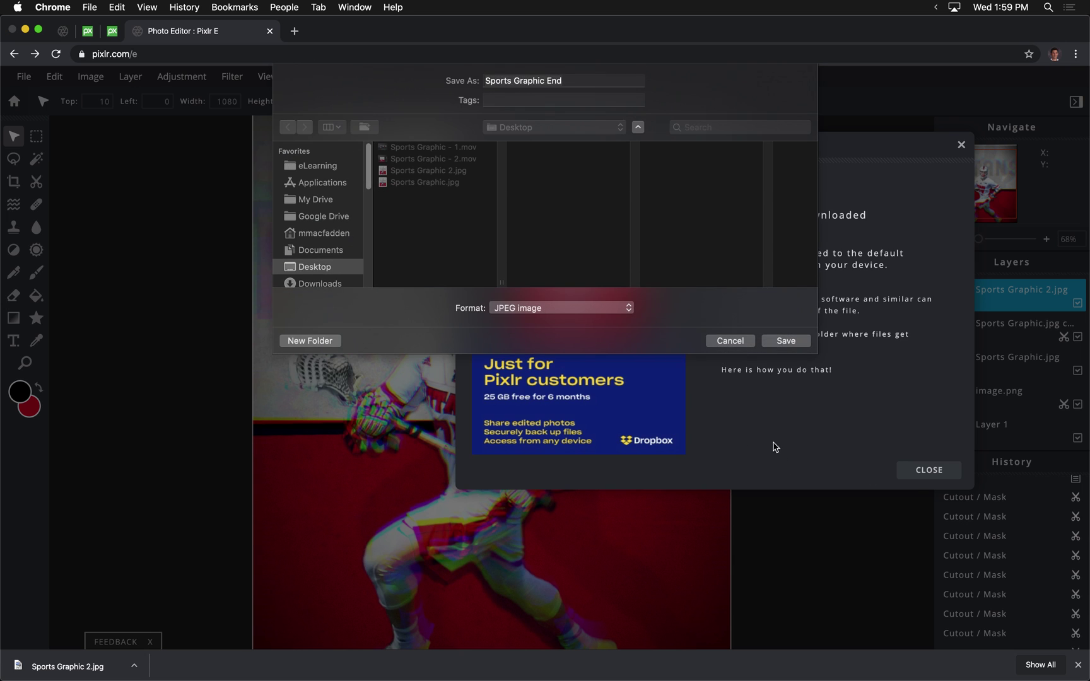
pyautogui.click(784, 339)
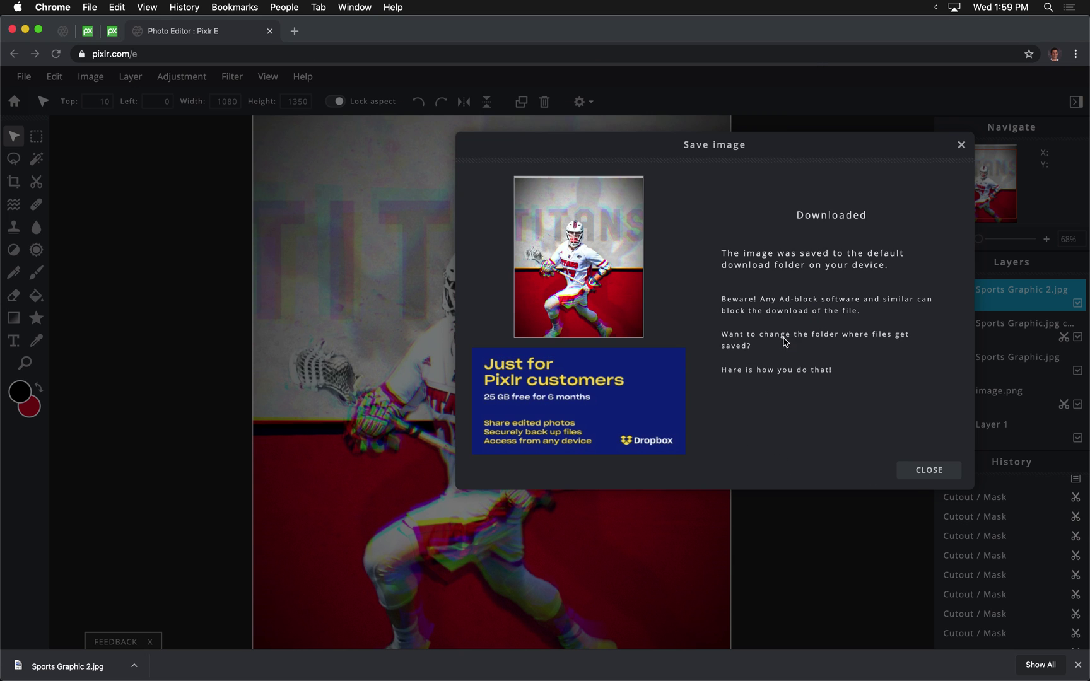
pyautogui.click(927, 471)
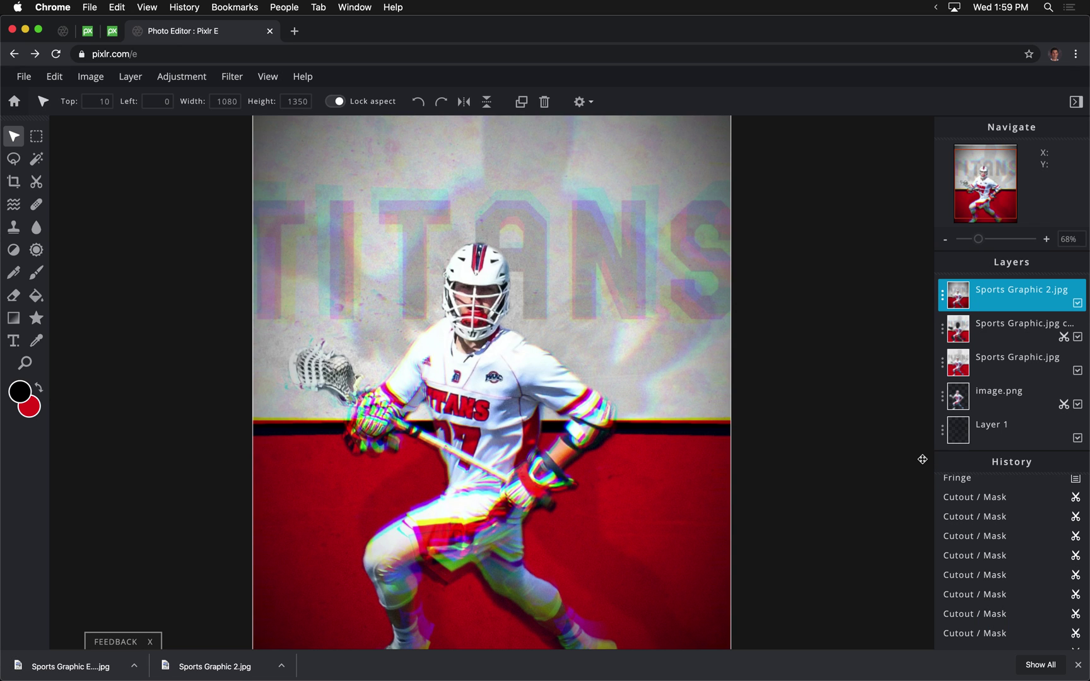
pyautogui.click(61, 32)
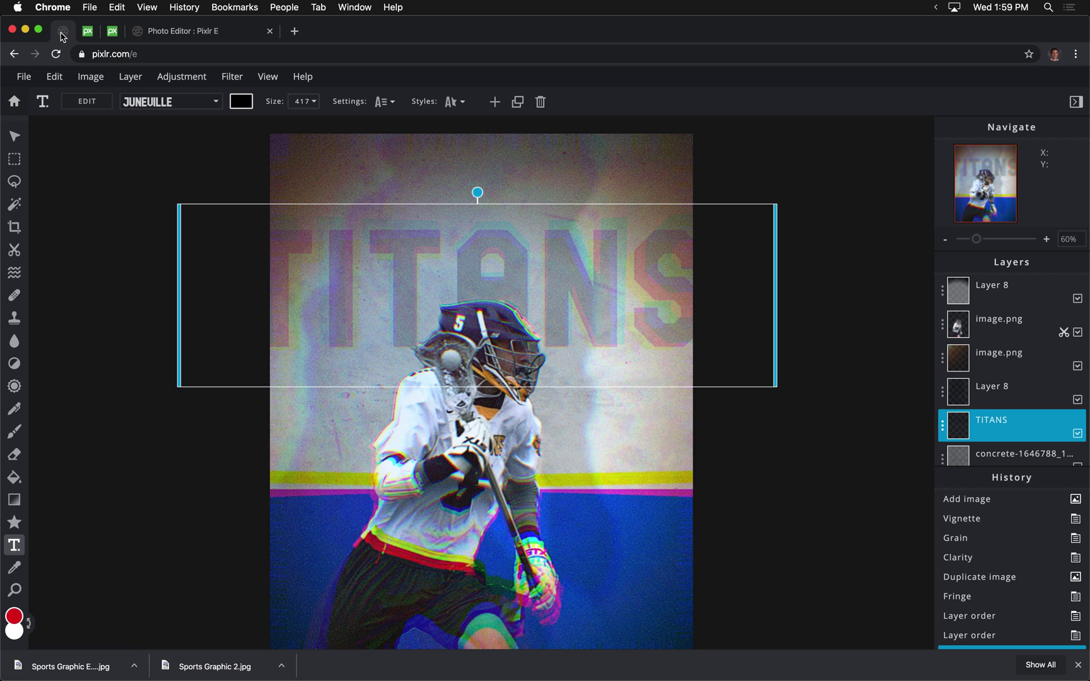
pyautogui.scroll(-3, 982, 414)
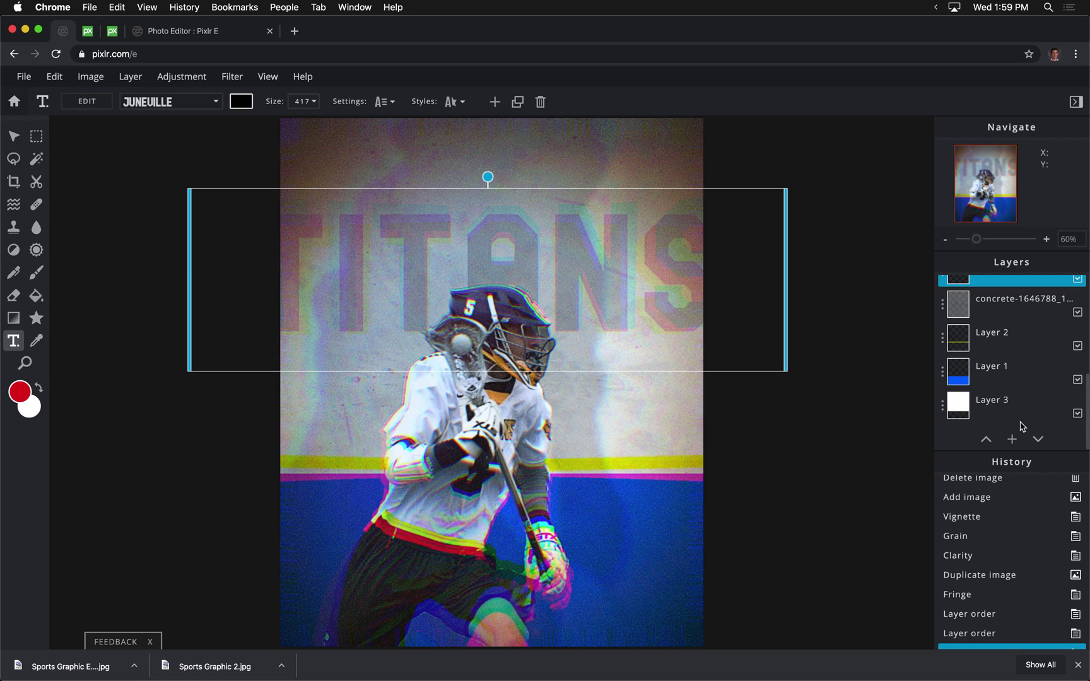
pyautogui.click(971, 303)
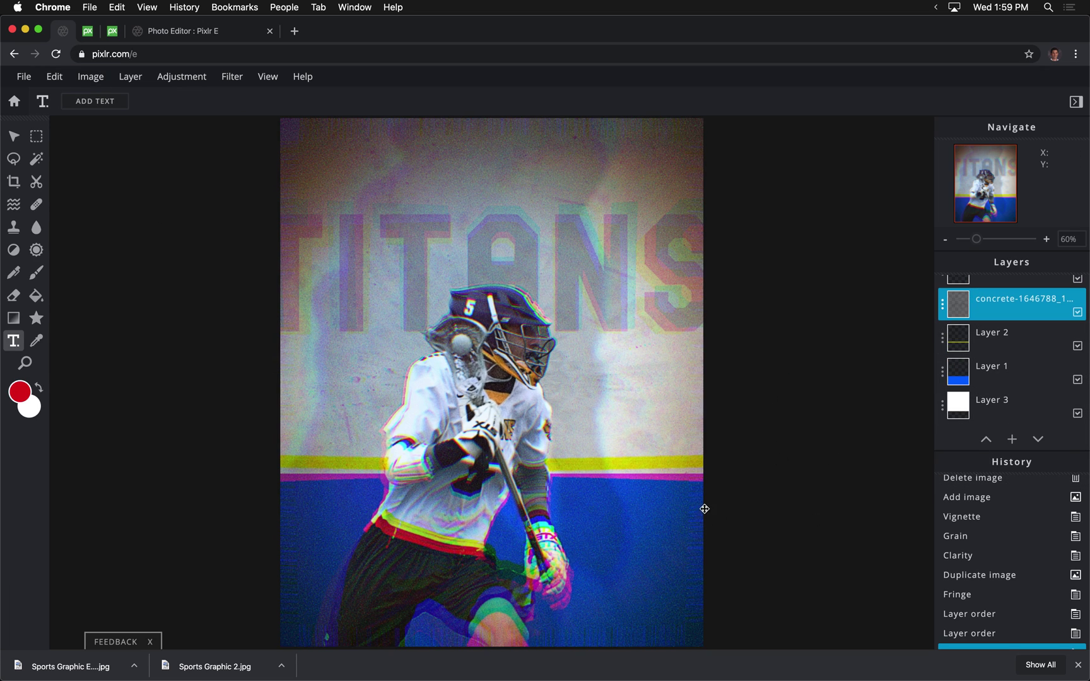